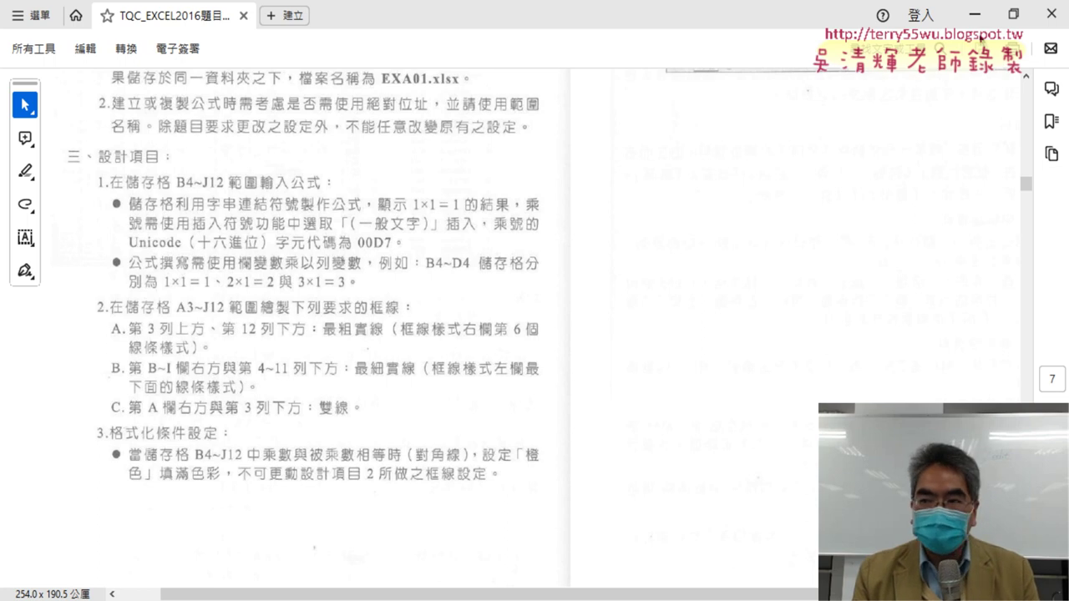
Minimize the exam PDF so the EXD01 multiplication-table workbook is back in view.
{"action": "left_click", "coordinate": [975, 14]}
Give A3:J12 the thickest solid top and bottom borders through More Borders.
{"action": "left_click", "coordinate": [60, 259]}
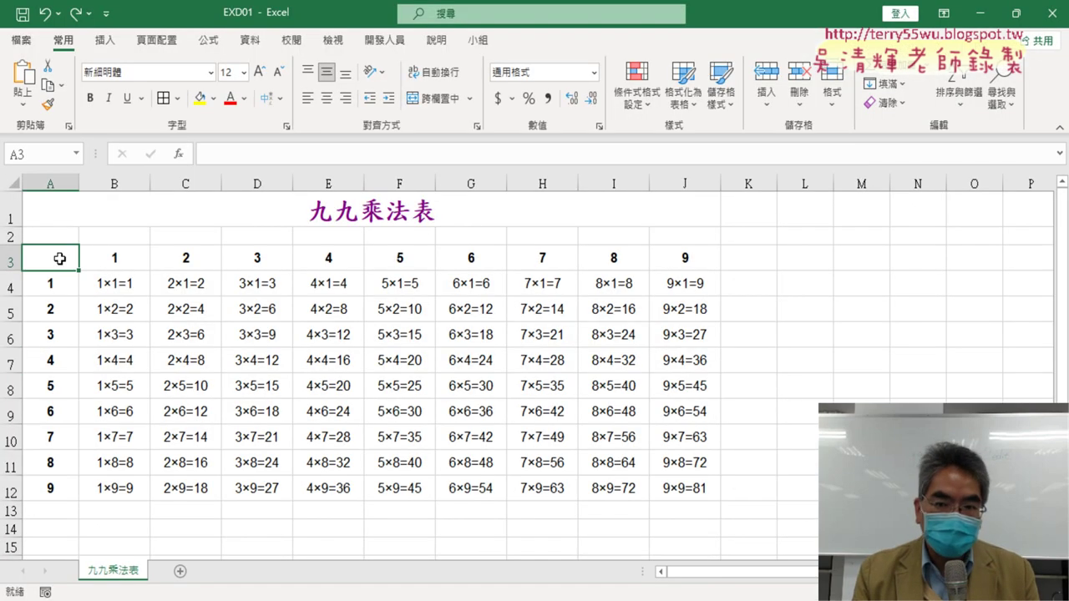
{"action": "left_click_drag", "start_coordinate": [60, 259], "coordinate": [686, 490]}
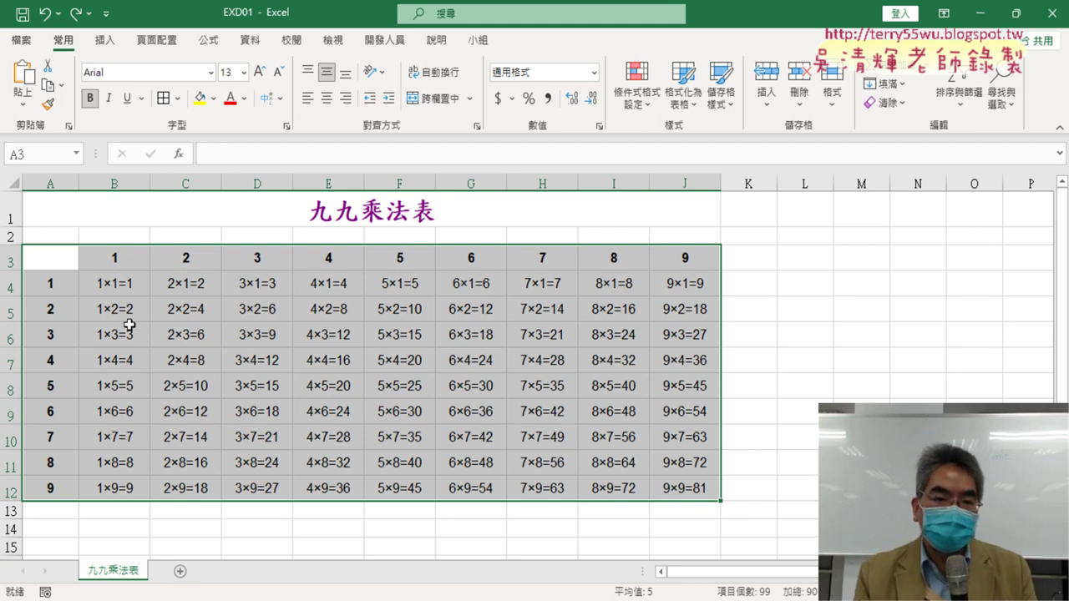
{"action": "left_click", "coordinate": [177, 97]}
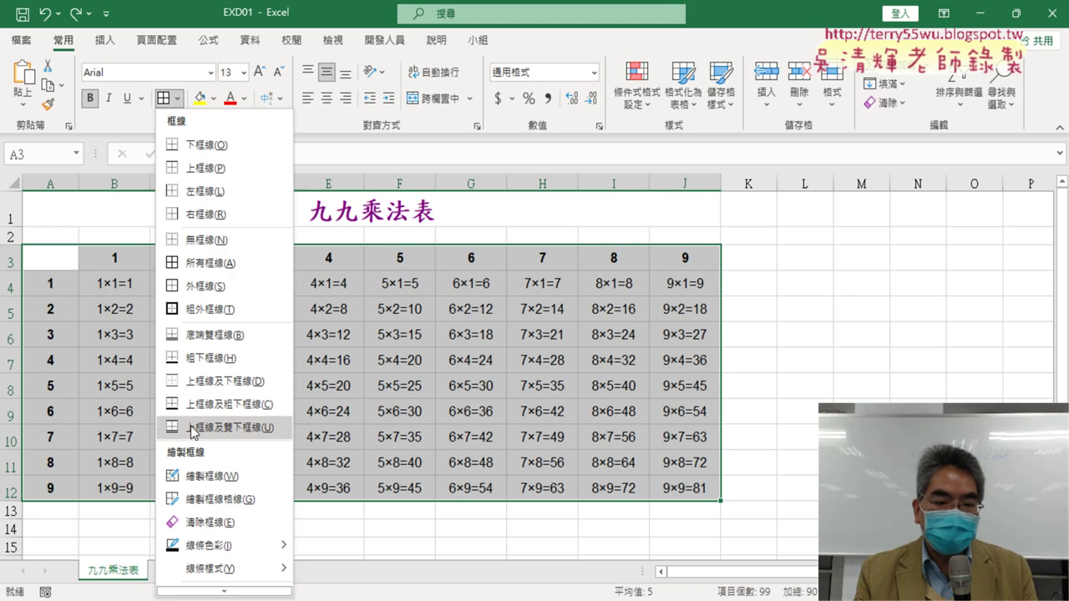
{"action": "left_click", "coordinate": [220, 585]}
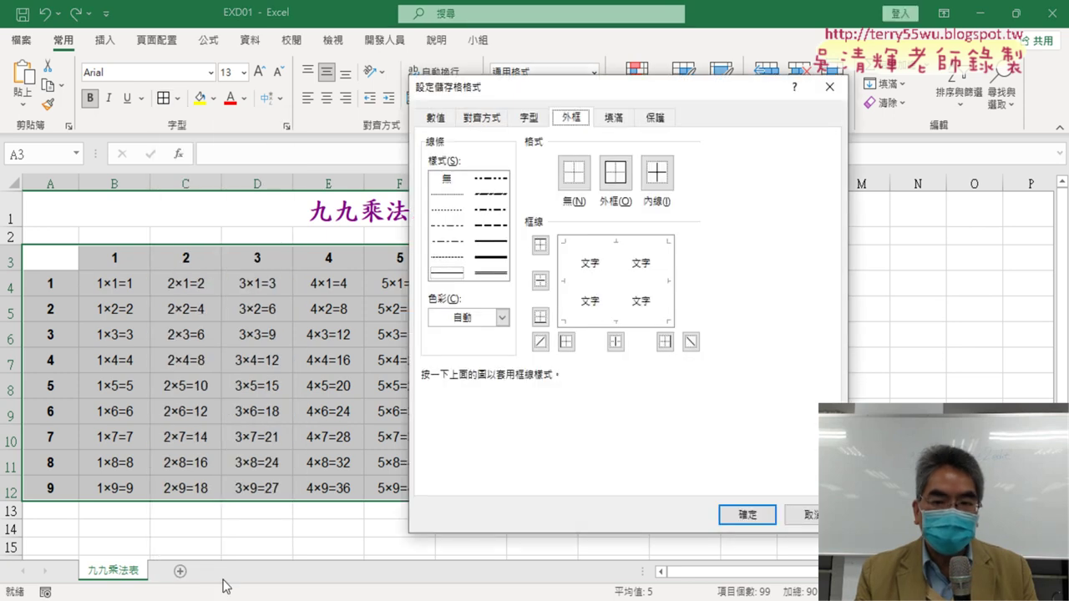
{"action": "left_click", "coordinate": [495, 261]}
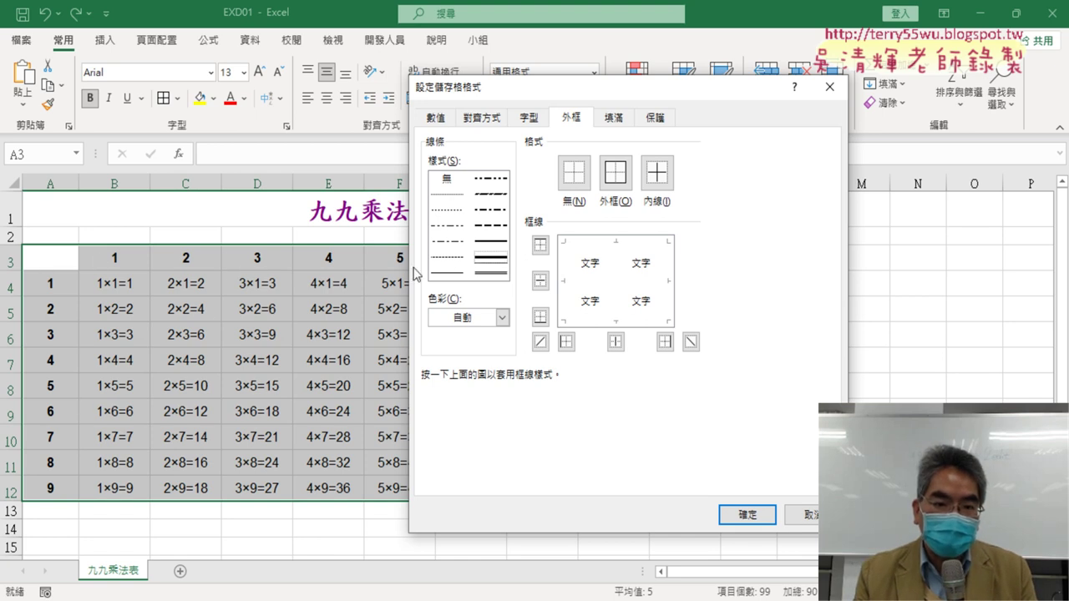
{"action": "left_click", "coordinate": [604, 245]}
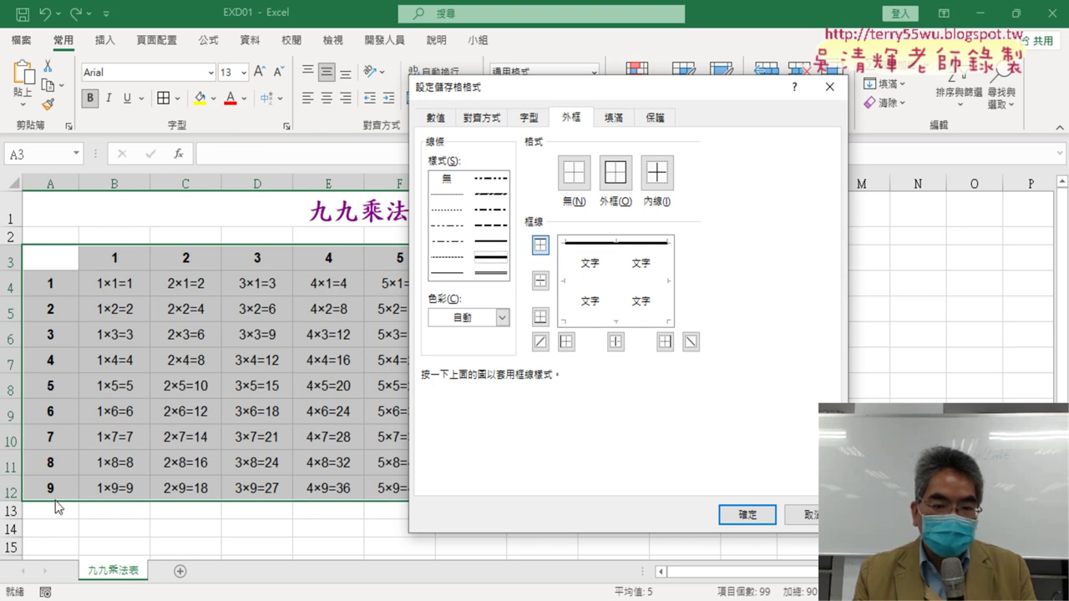
{"action": "left_click", "coordinate": [615, 320]}
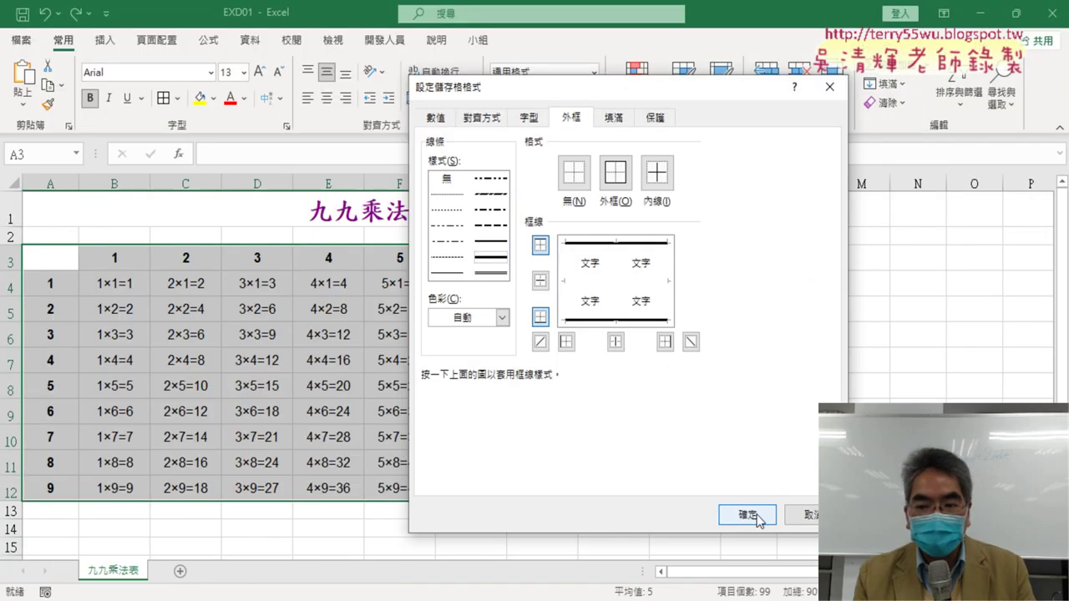
{"action": "left_click", "coordinate": [747, 515]}
{"action": "left_click", "coordinate": [710, 387]}
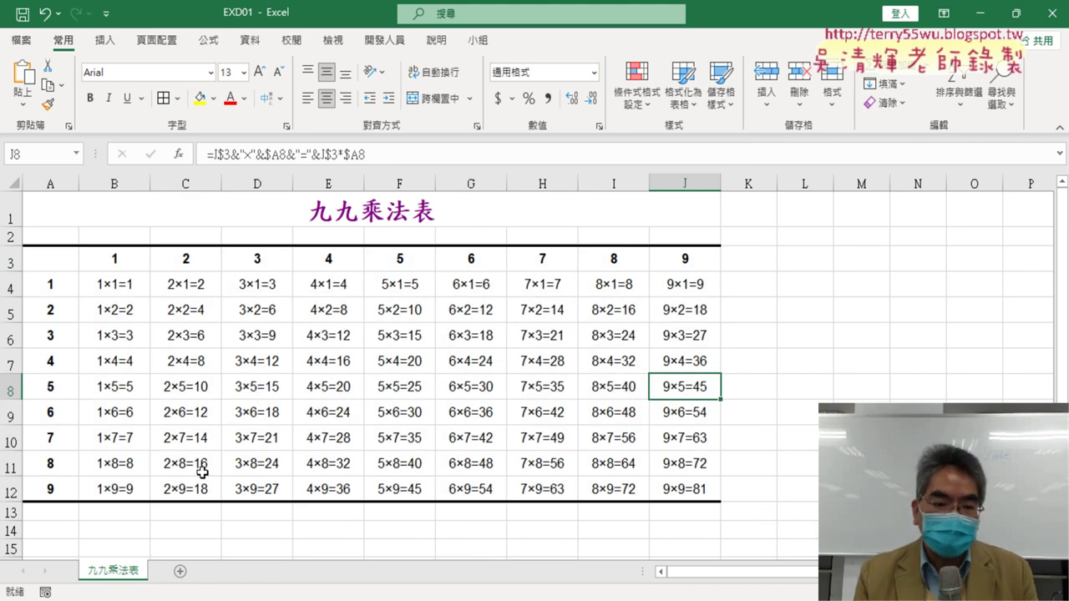
Check the border reference screenshots in Google Docs, then return to the exam PDF.
{"action": "key", "text": "alt+Tab"}
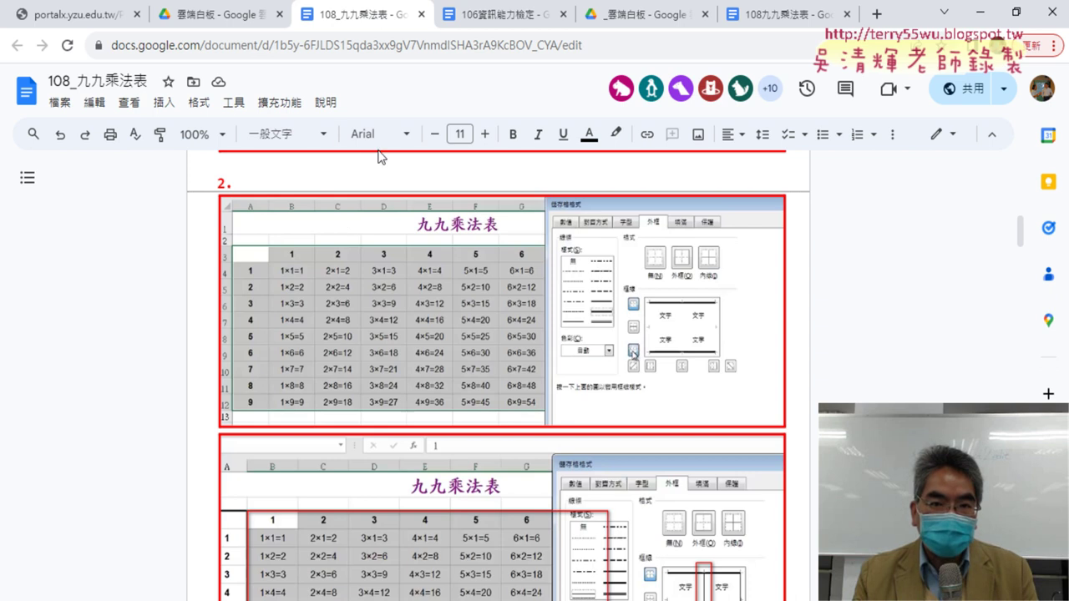
{"action": "key", "text": "alt+Tab"}
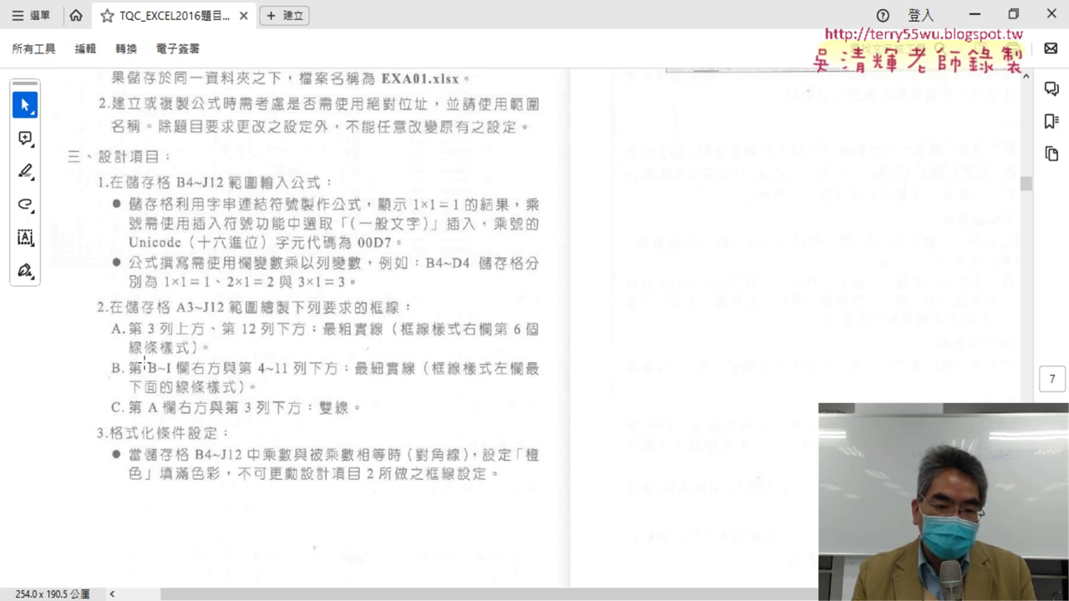
Select B3:I12 and open More Borders with the thinnest solid line style, rechecking the PDF rules.
{"action": "left_click", "coordinate": [264, 592]}
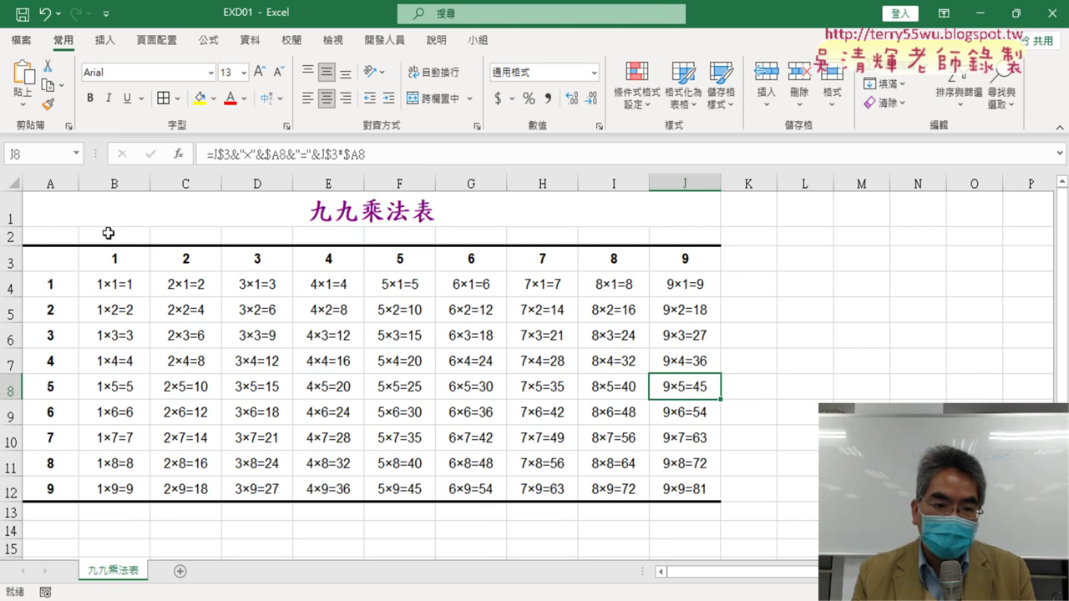
{"action": "left_click", "coordinate": [115, 259]}
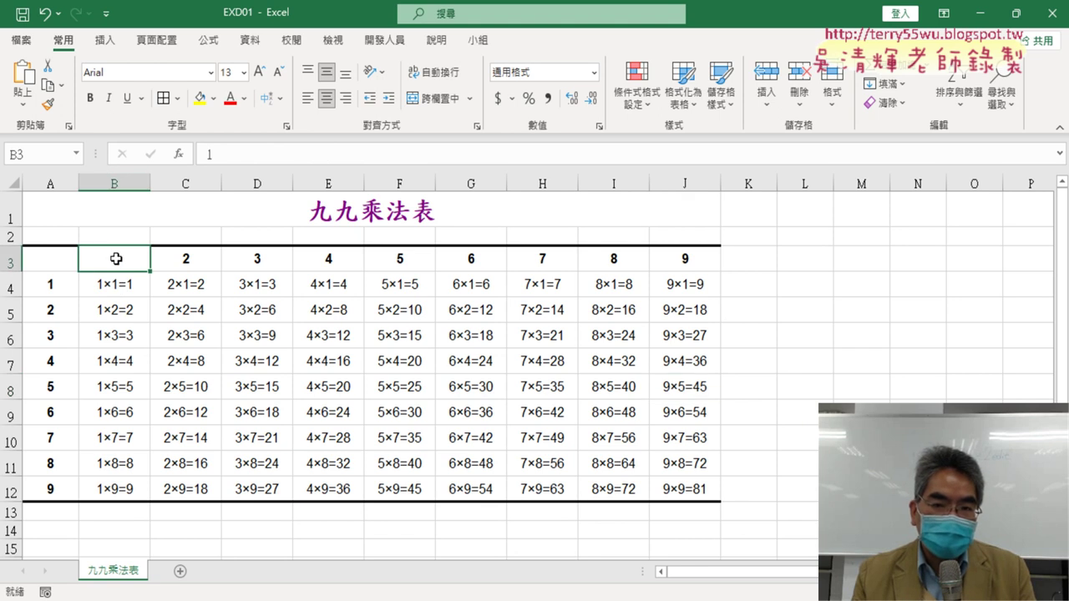
{"action": "left_click_drag", "start_coordinate": [116, 259], "coordinate": [617, 499]}
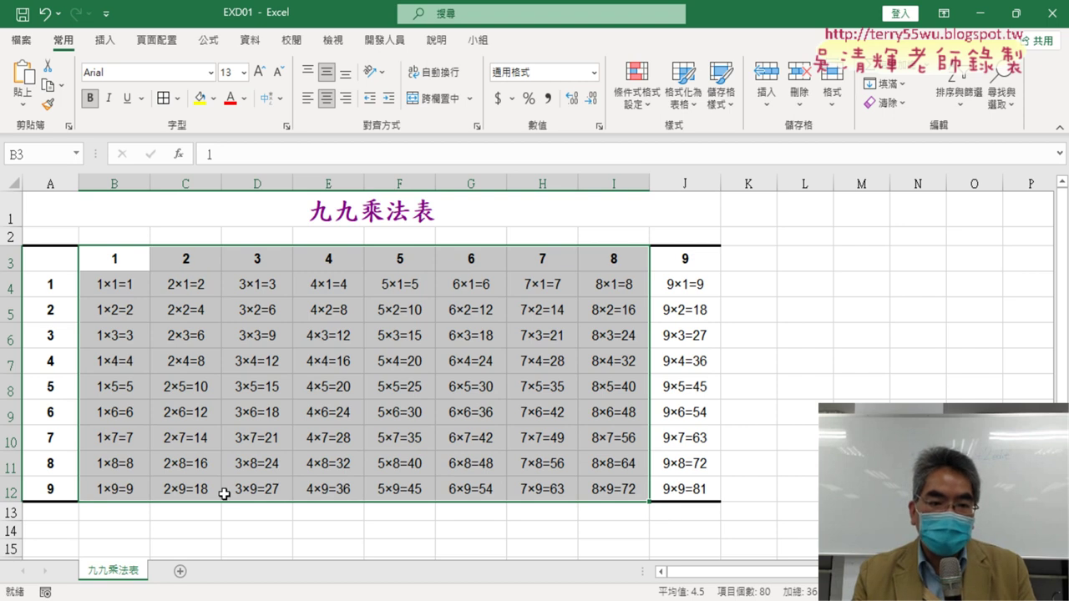
{"action": "left_click", "coordinate": [179, 98]}
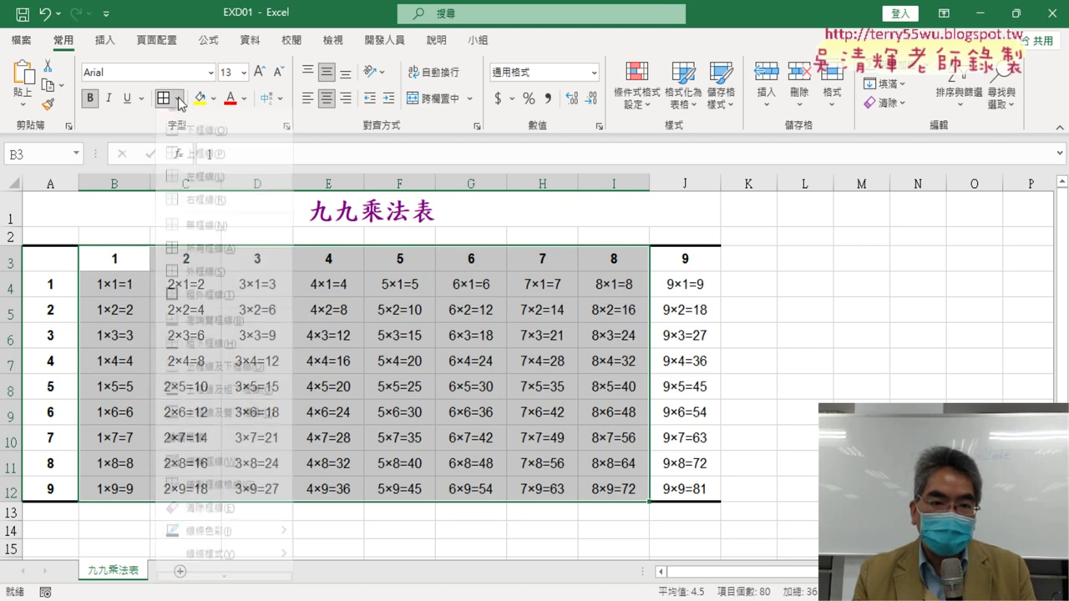
{"action": "left_click", "coordinate": [230, 586]}
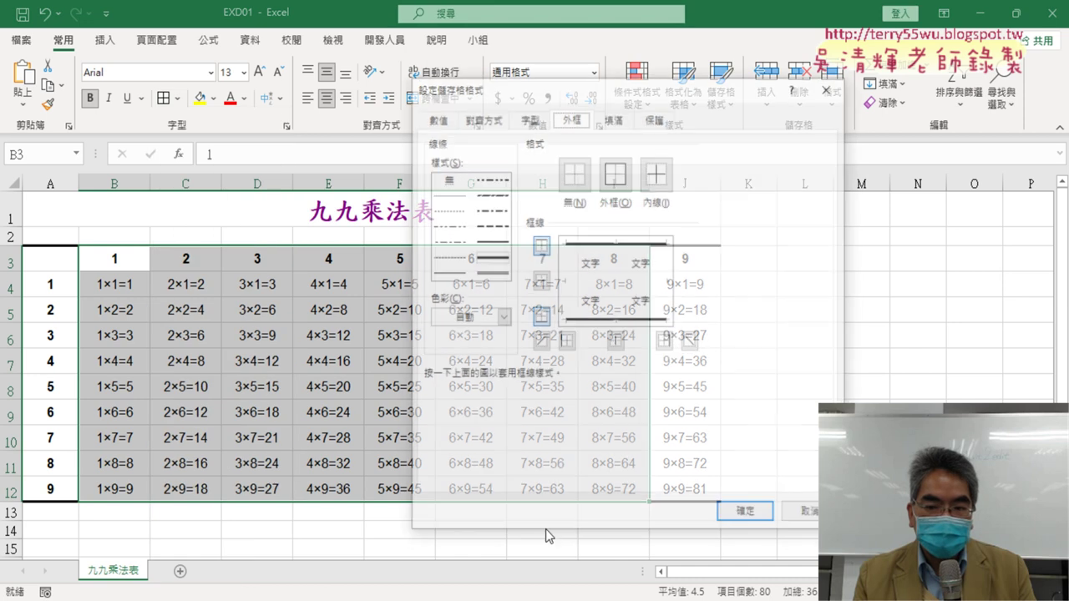
{"action": "left_click", "coordinate": [447, 274]}
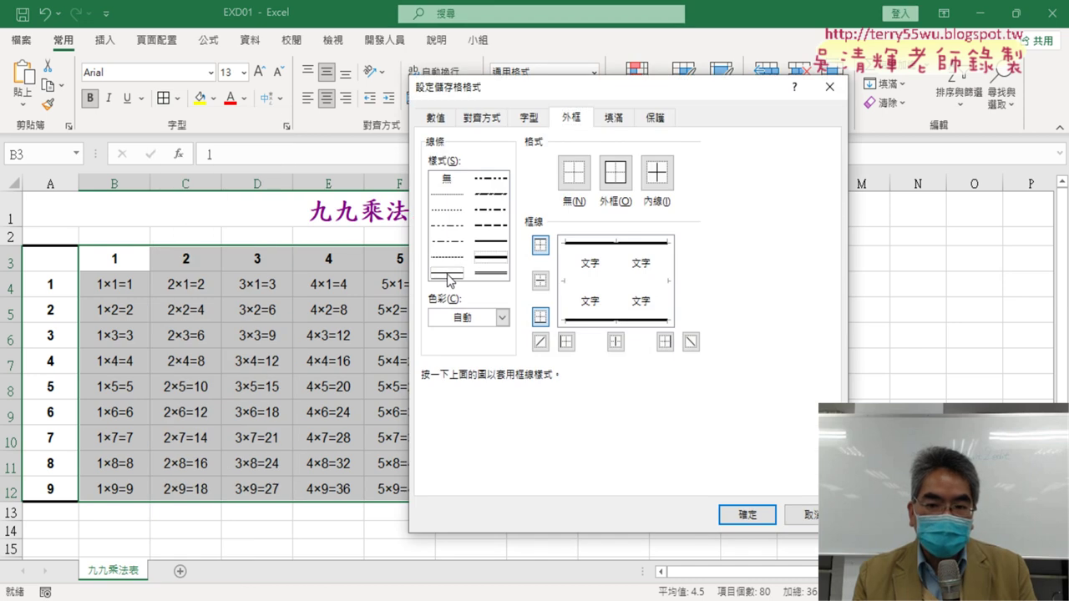
{"action": "key", "text": "alt+Tab"}
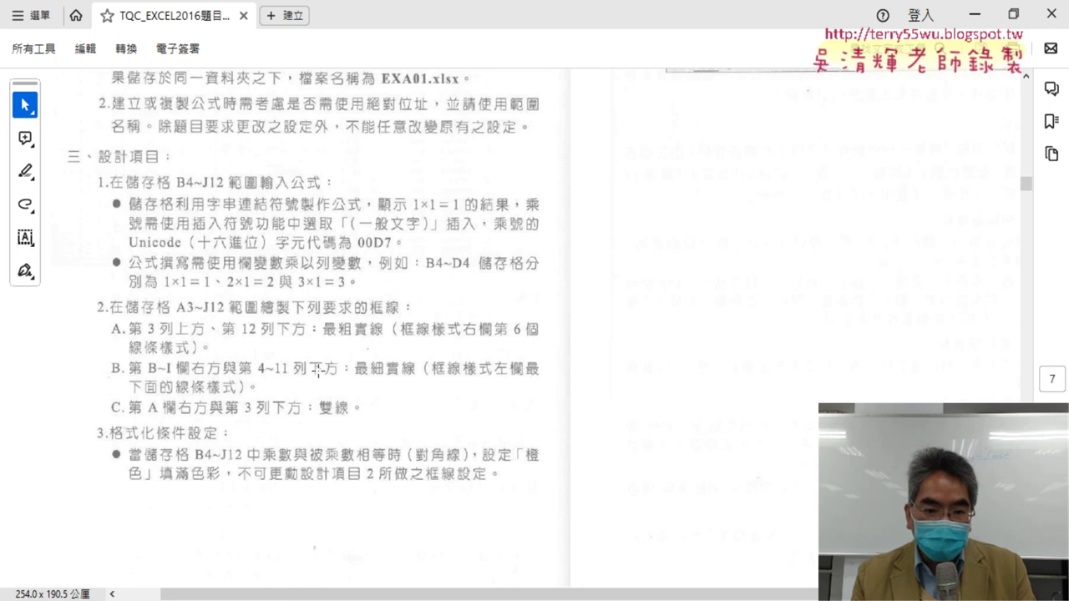
{"action": "left_click", "coordinate": [973, 15]}
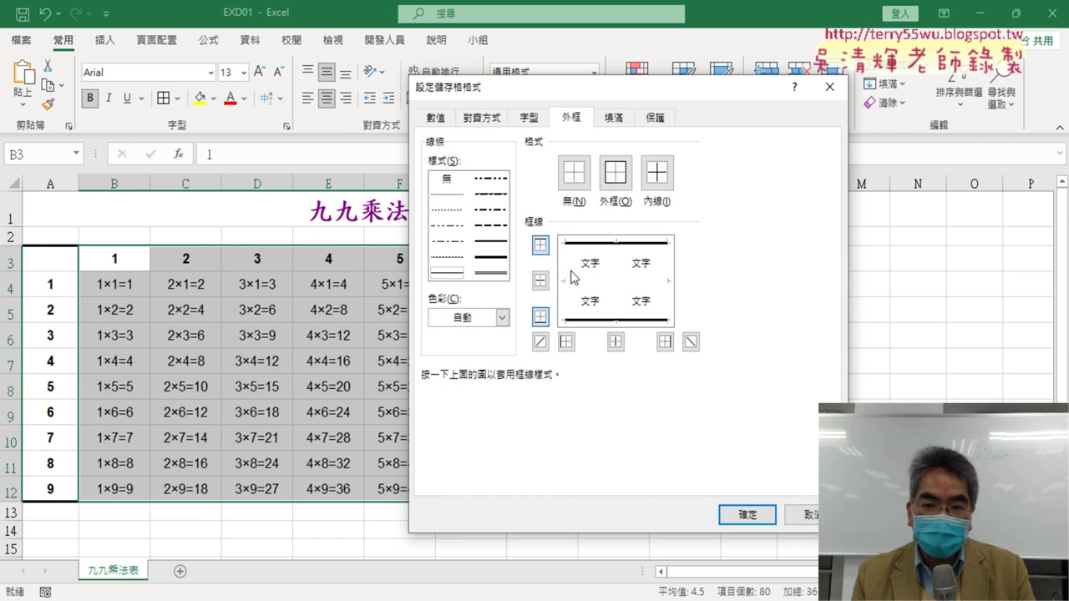
Apply thin inside-vertical and right borders to B3:I12, then inspect columns B and I.
{"action": "left_click", "coordinate": [619, 268]}
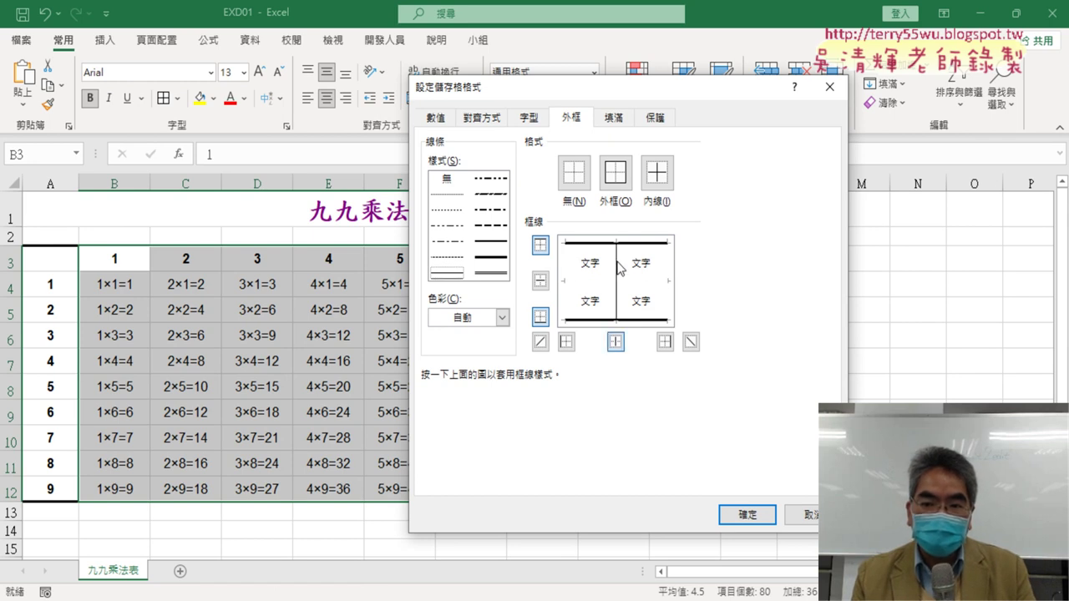
{"action": "left_click", "coordinate": [669, 272]}
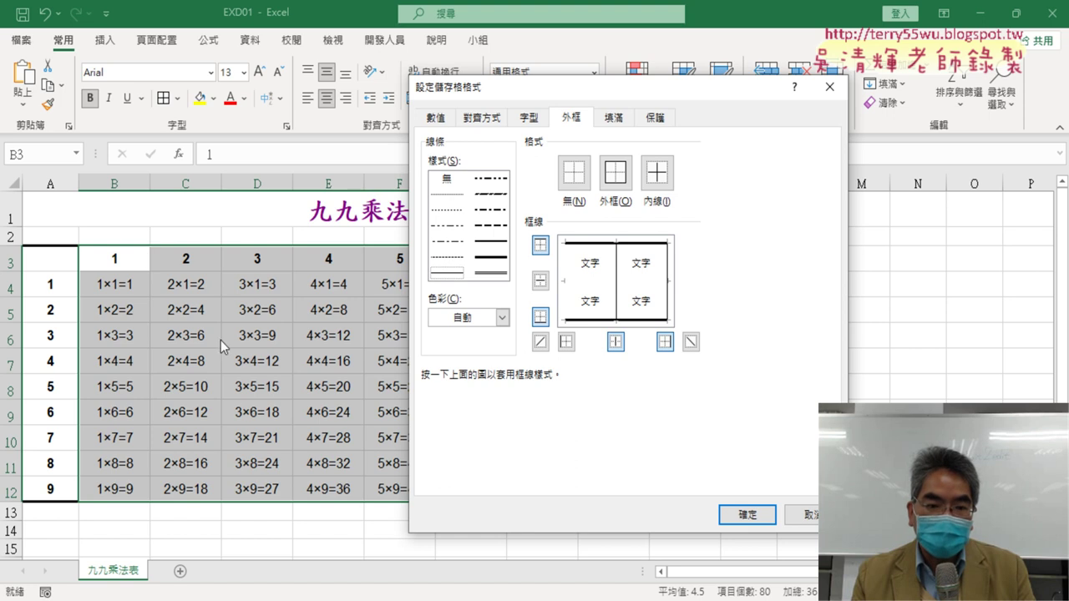
{"action": "left_click", "coordinate": [748, 516]}
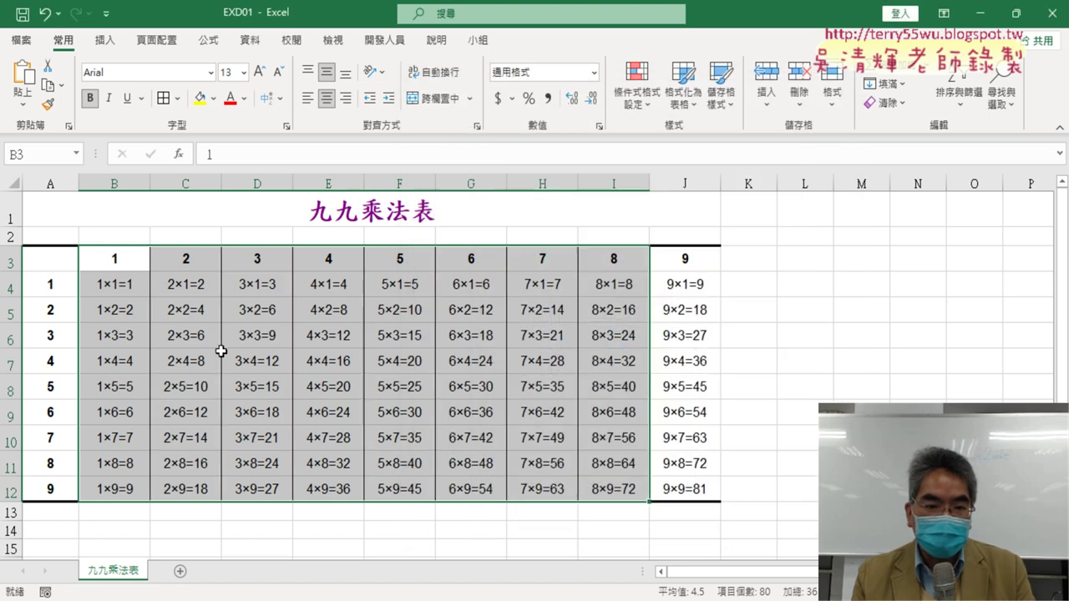
{"action": "left_click", "coordinate": [185, 279]}
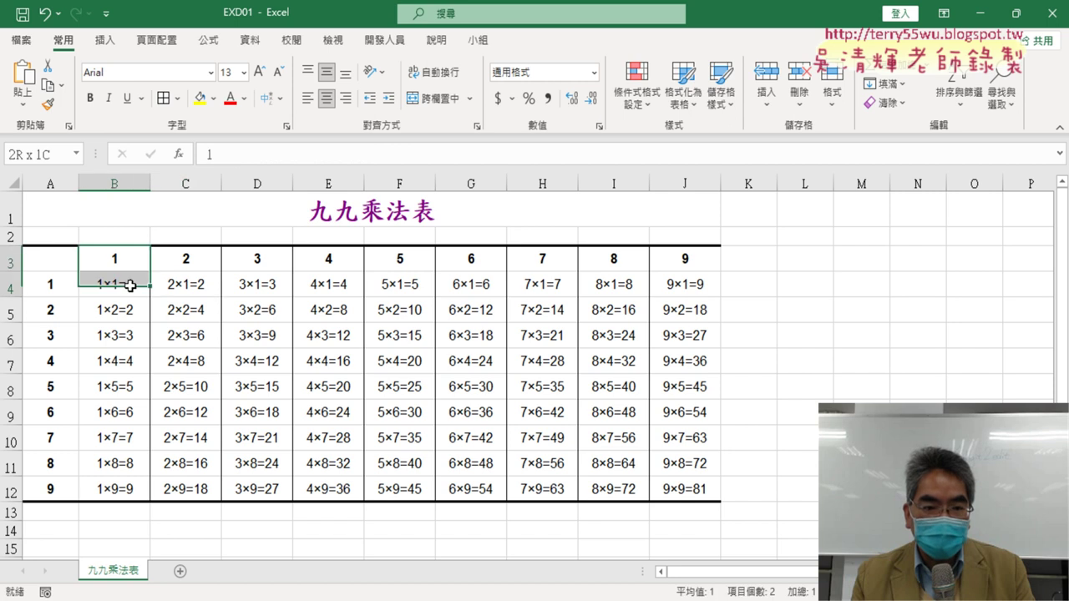
{"action": "left_click_drag", "start_coordinate": [135, 257], "coordinate": [125, 489]}
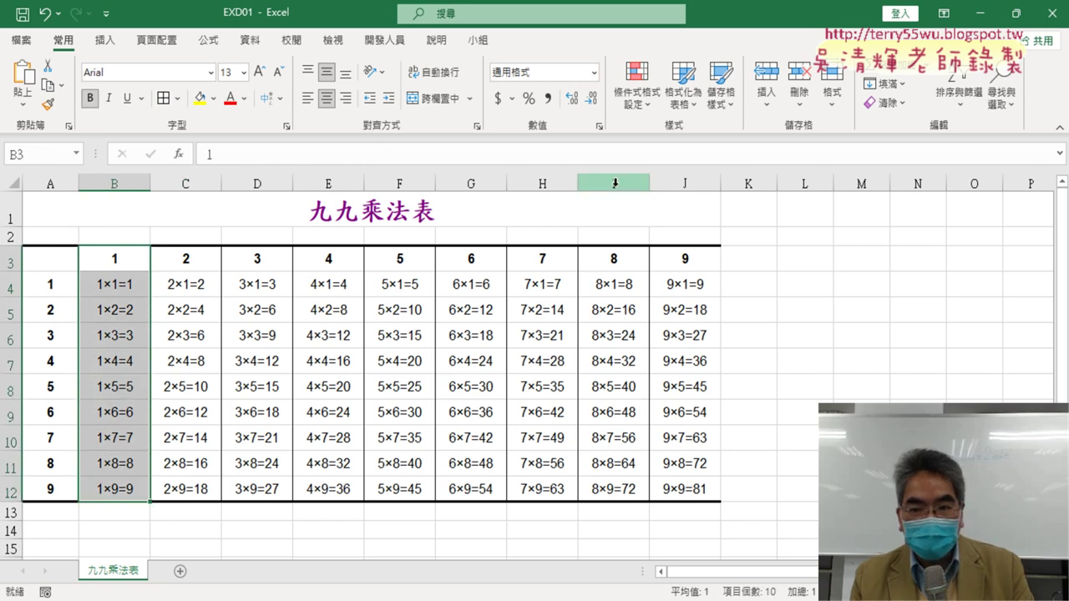
{"action": "left_click_drag", "start_coordinate": [623, 262], "coordinate": [620, 490]}
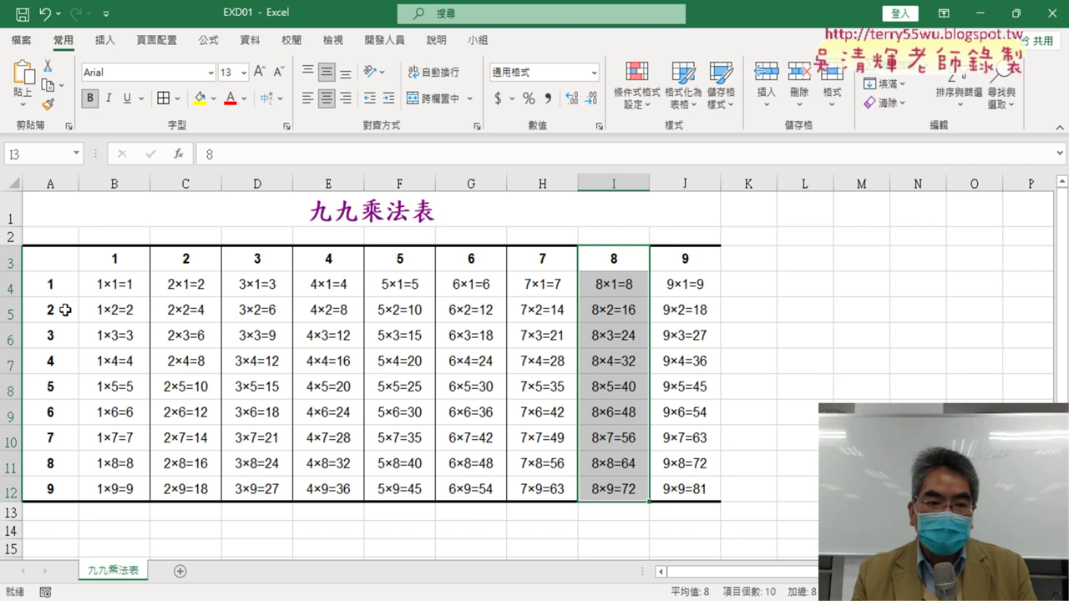
Select A4:J11, rows 4 to 11 of the table, for horizontal borders.
{"action": "left_click_drag", "start_coordinate": [53, 285], "coordinate": [396, 463]}
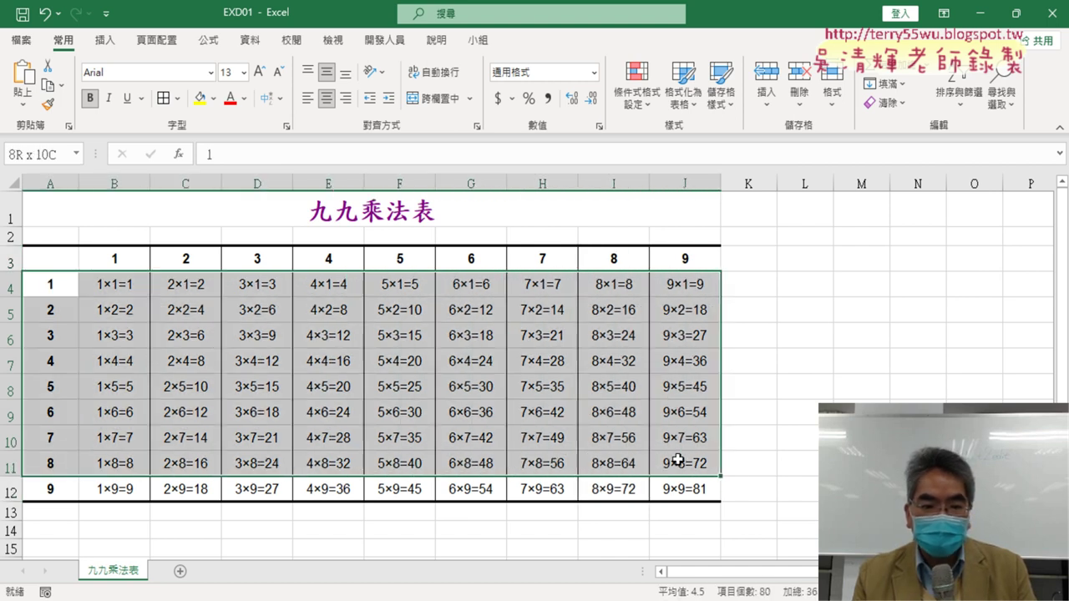
{"action": "left_click_drag", "start_coordinate": [396, 463], "coordinate": [685, 465]}
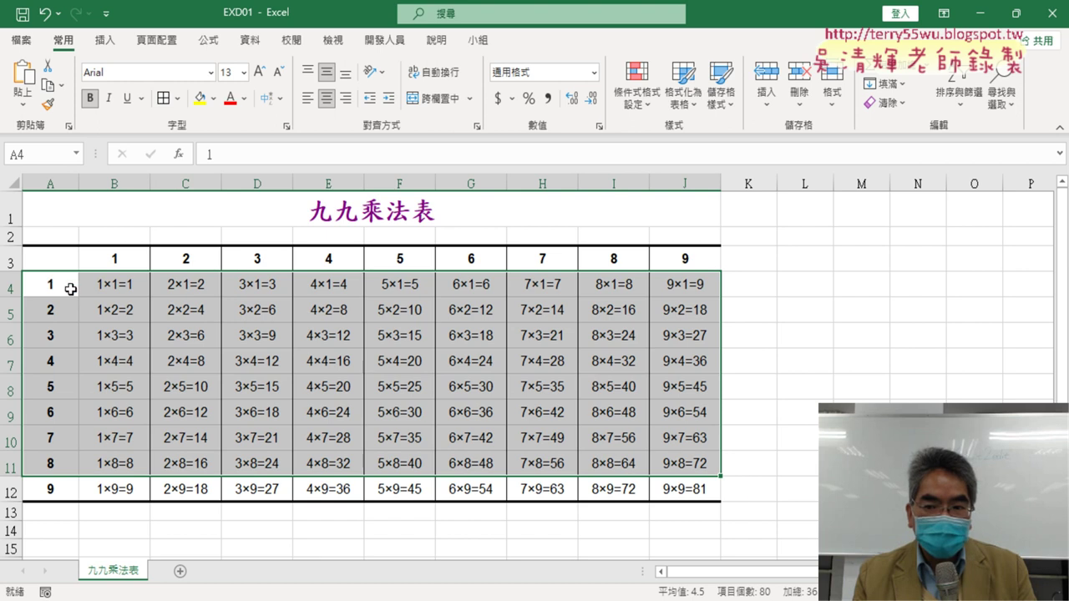
{"action": "left_click_drag", "start_coordinate": [67, 287], "coordinate": [689, 451]}
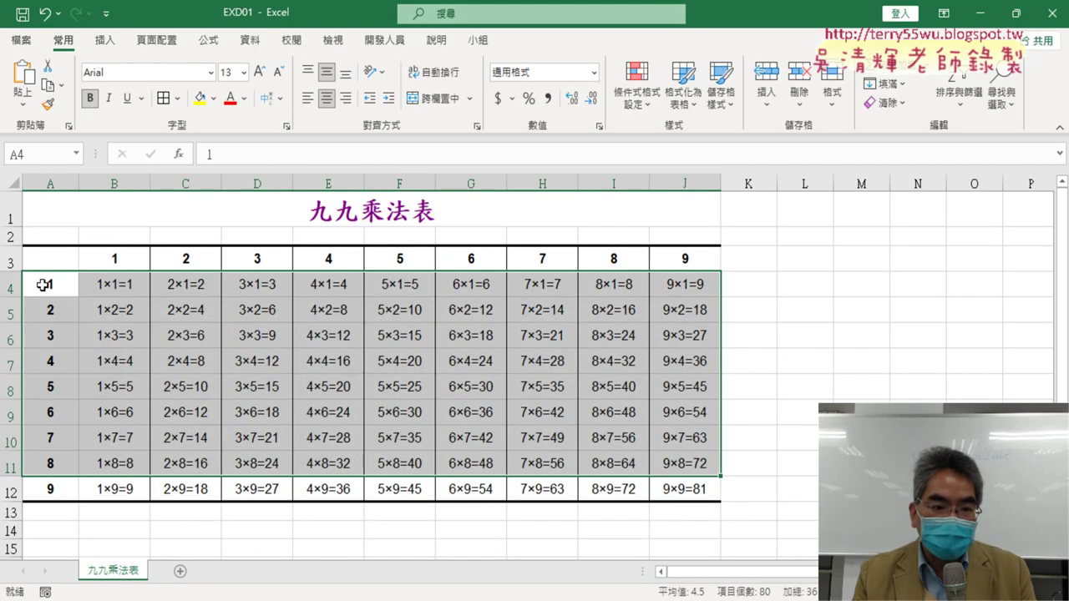
{"action": "left_click_drag", "start_coordinate": [42, 284], "coordinate": [702, 463]}
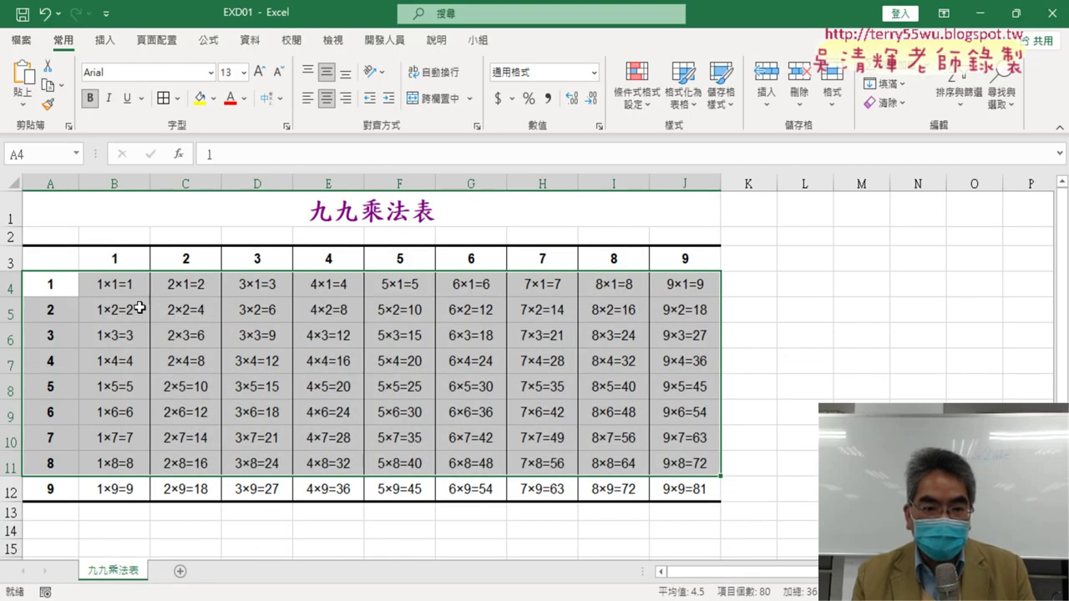
Give A4:J11 thin inside-horizontal and bottom borders.
{"action": "left_click", "coordinate": [180, 99]}
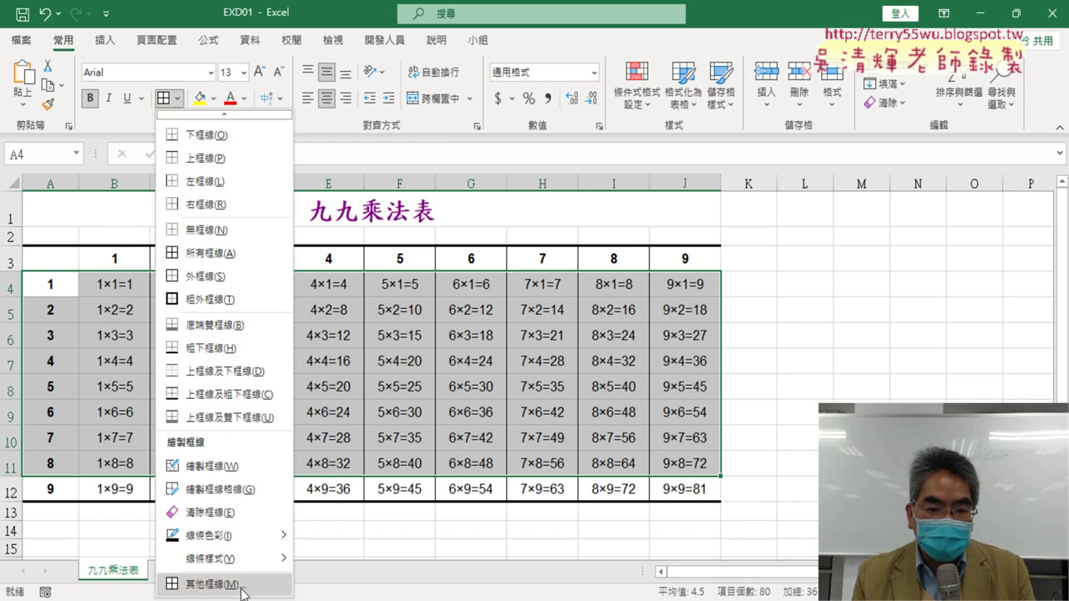
{"action": "left_click", "coordinate": [217, 579]}
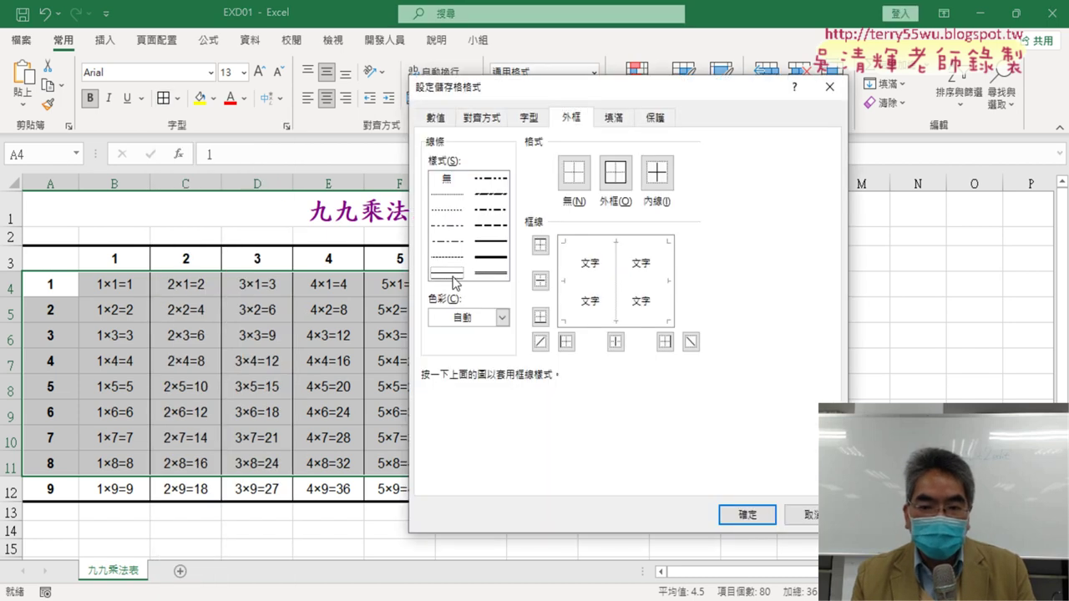
{"action": "left_click", "coordinate": [588, 283]}
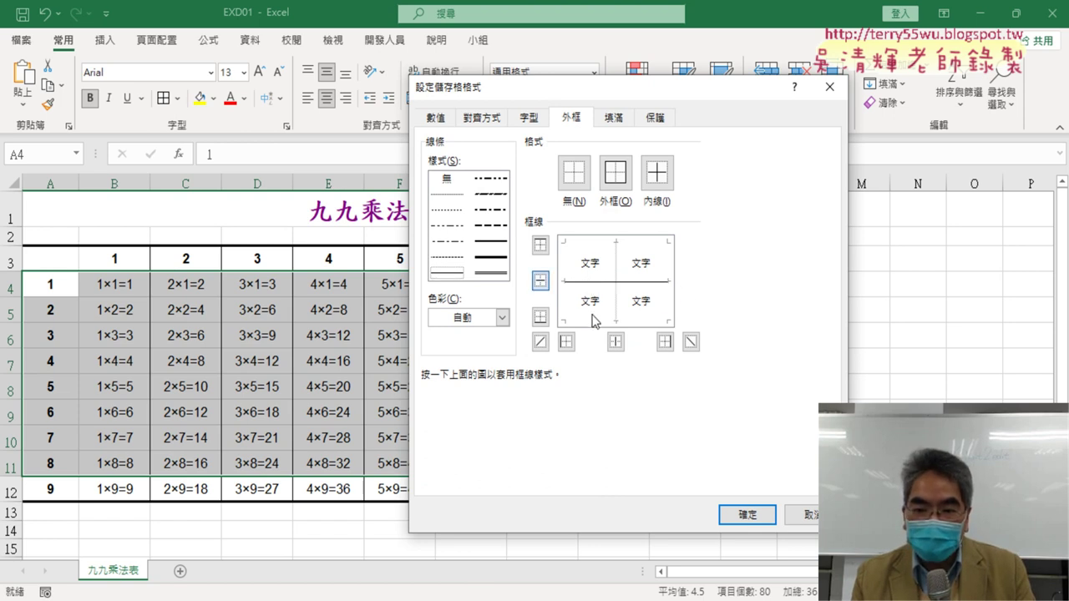
{"action": "left_click", "coordinate": [603, 320]}
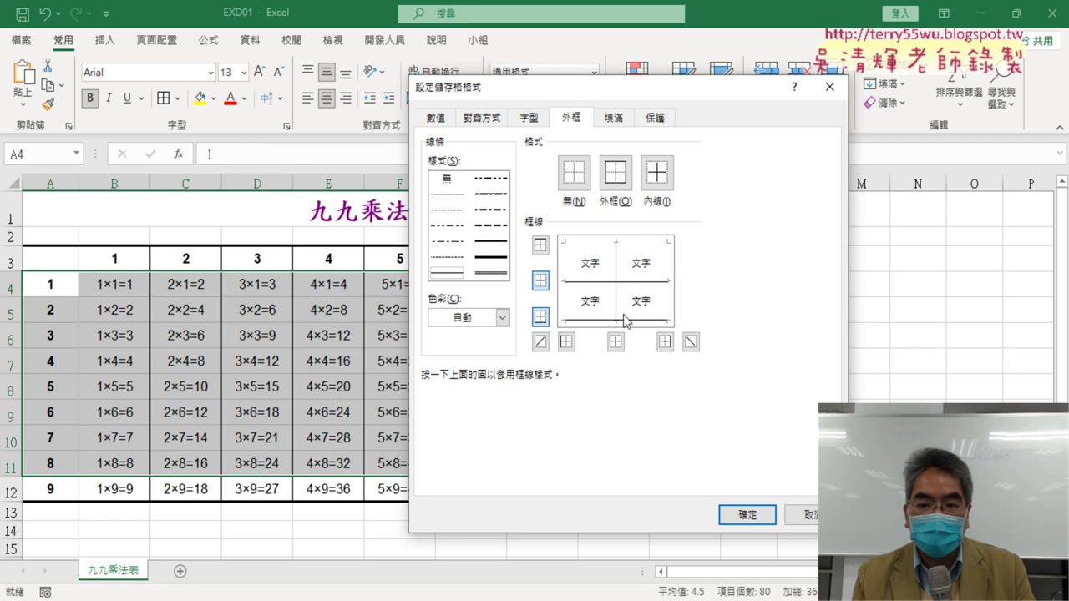
{"action": "left_click", "coordinate": [749, 517]}
{"action": "left_click", "coordinate": [910, 366]}
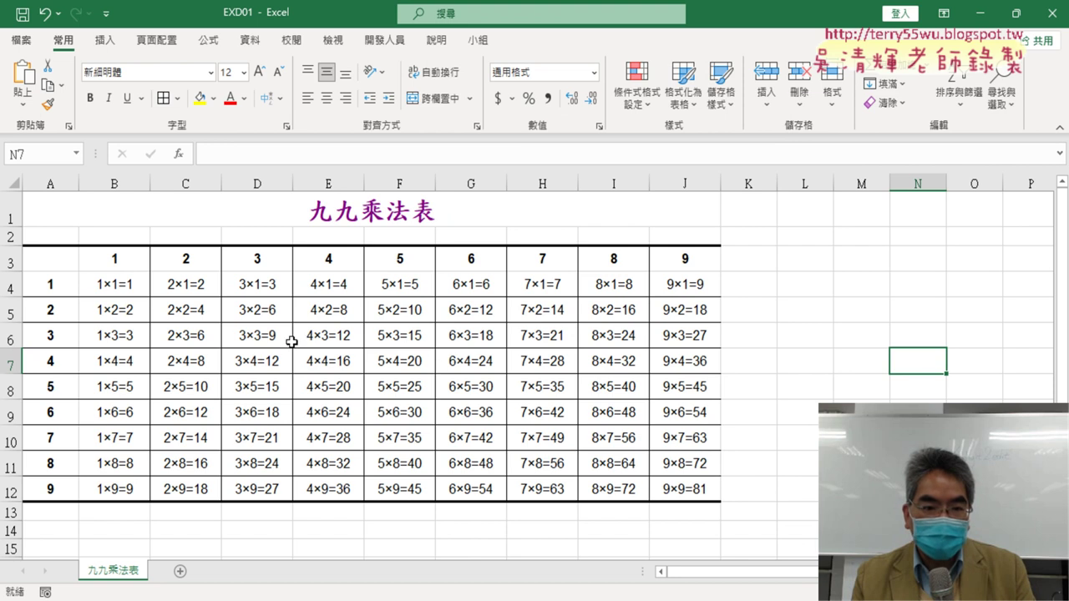
Check the borders on rows 4 and 11, then bring up the exam PDF at rule C.
{"action": "left_click_drag", "start_coordinate": [46, 285], "coordinate": [685, 284]}
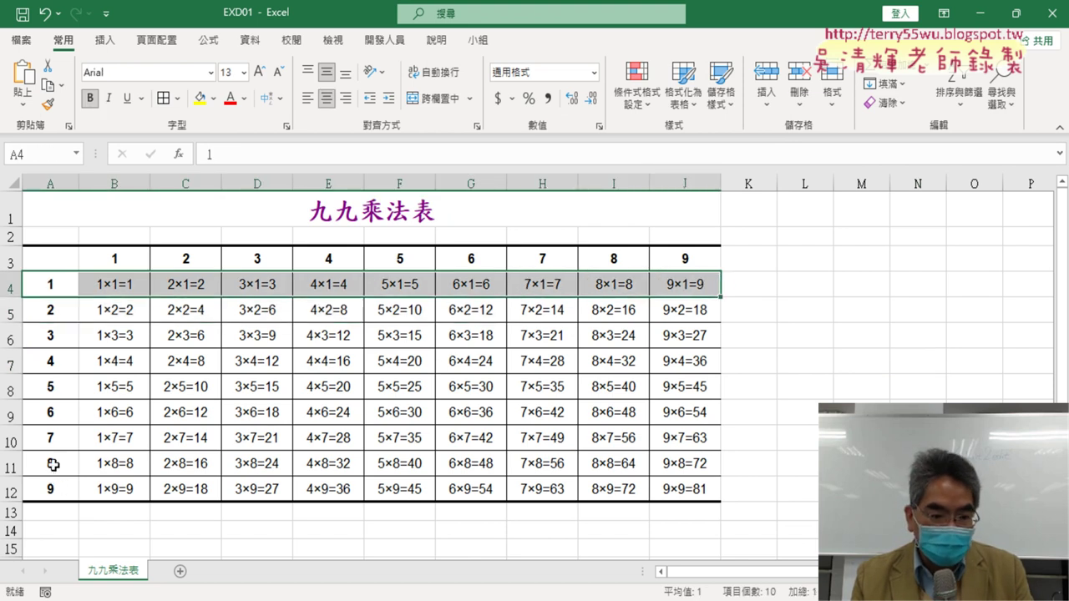
{"action": "left_click_drag", "start_coordinate": [52, 465], "coordinate": [687, 465]}
{"action": "left_click", "coordinate": [918, 412]}
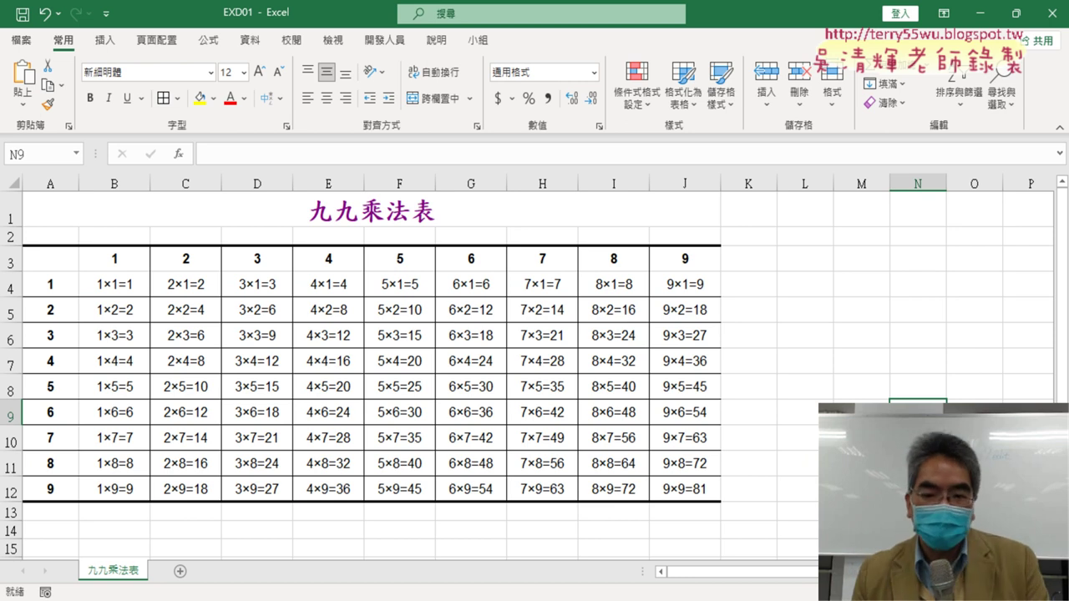
{"action": "key", "text": "alt+Tab"}
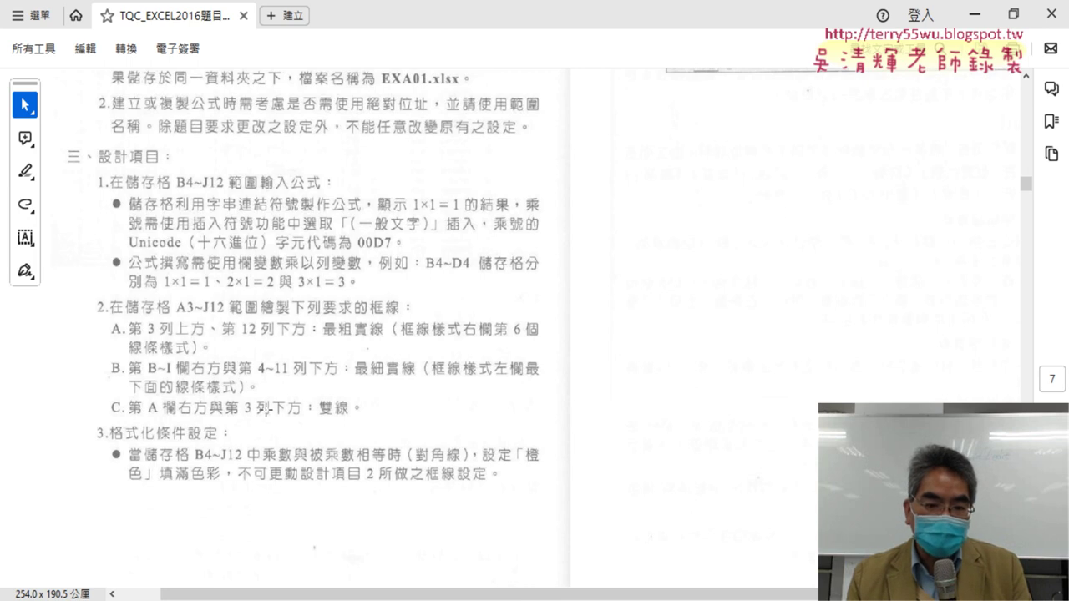
Minimize the PDF and select A3:A12 in Excel.
{"action": "left_click", "coordinate": [974, 15]}
{"action": "left_click_drag", "start_coordinate": [53, 260], "coordinate": [47, 485]}
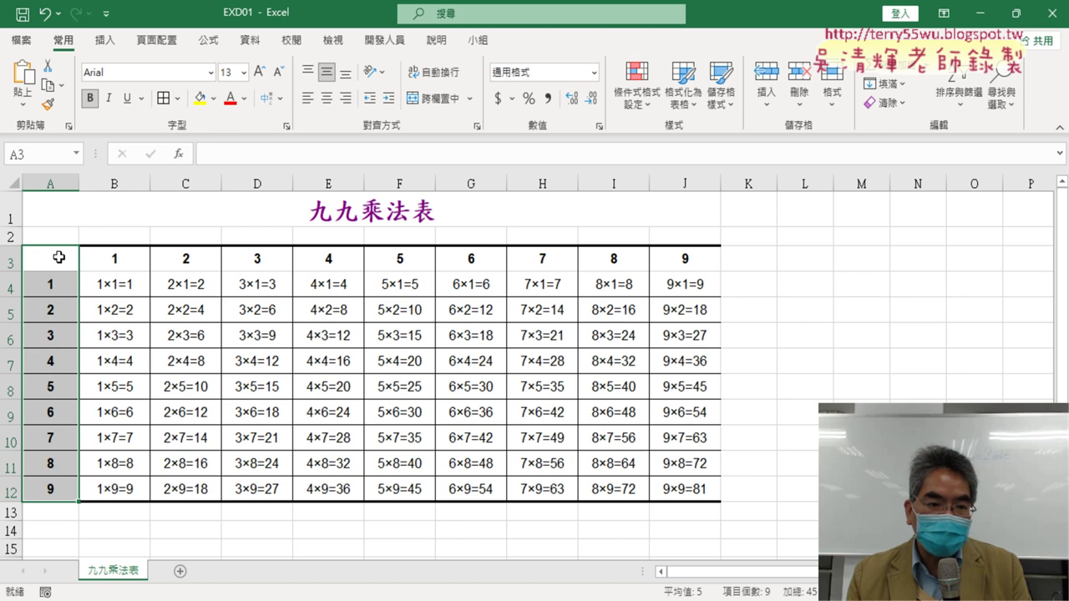
Apply a double-line right border to A3:A12.
{"action": "left_click", "coordinate": [179, 100]}
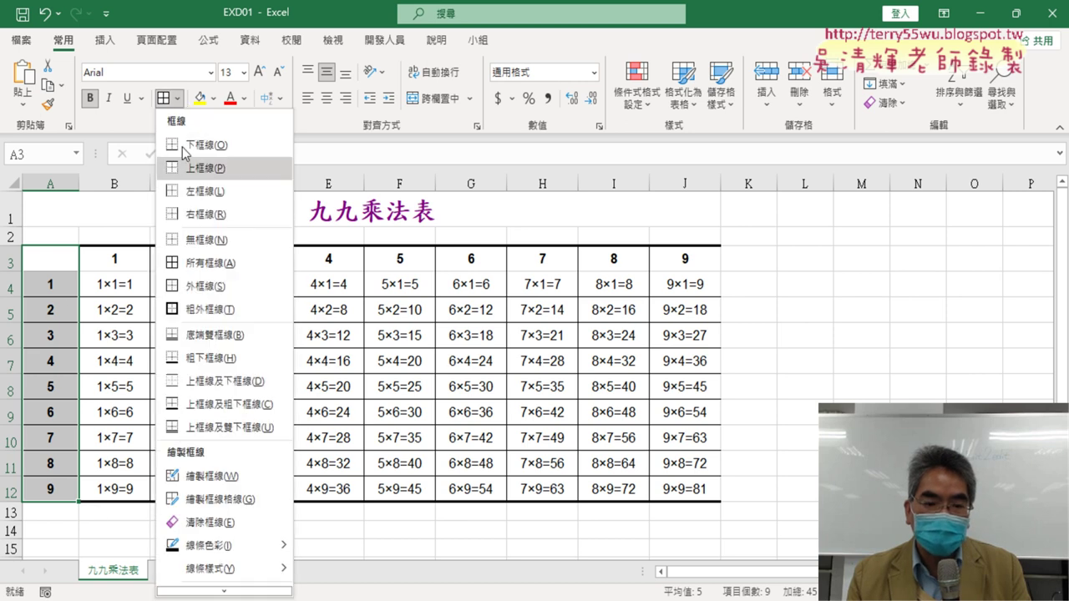
{"action": "left_click", "coordinate": [234, 591]}
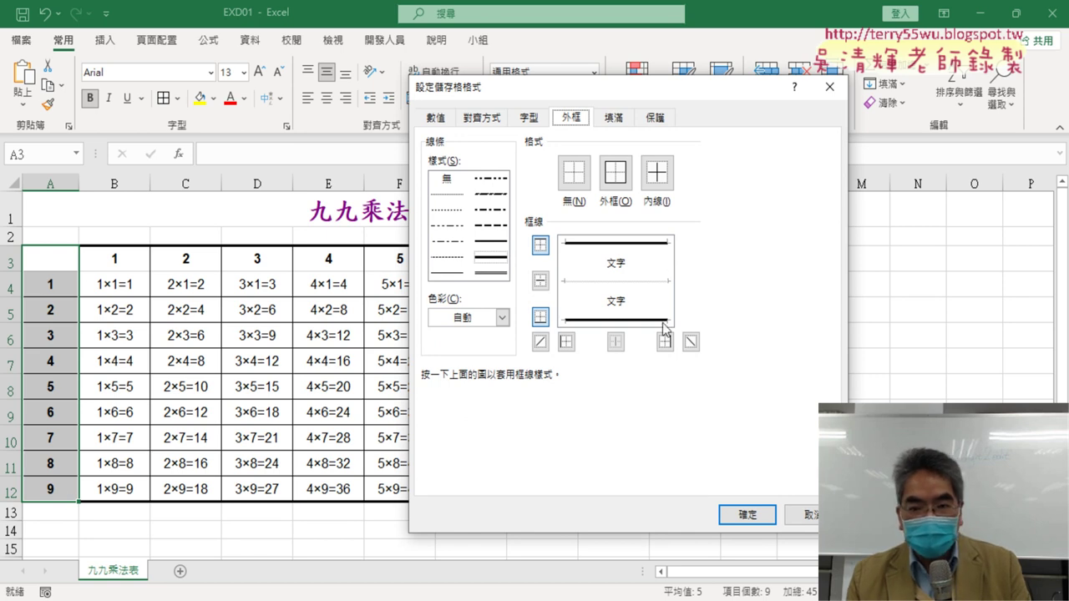
{"action": "left_click", "coordinate": [493, 274]}
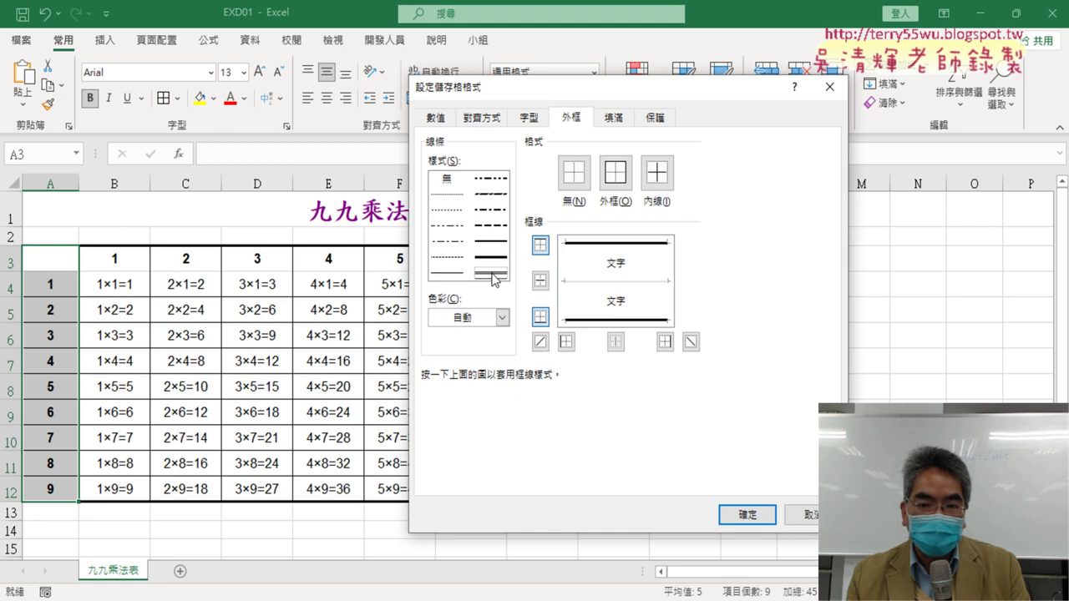
{"action": "left_click", "coordinate": [668, 266]}
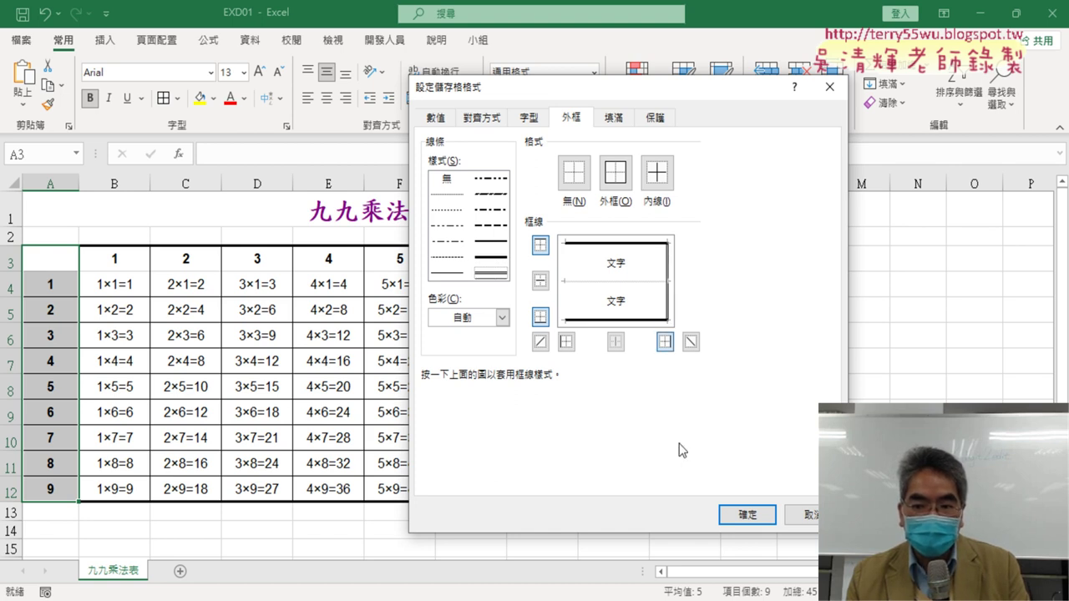
{"action": "left_click", "coordinate": [750, 515]}
{"action": "left_click", "coordinate": [860, 383]}
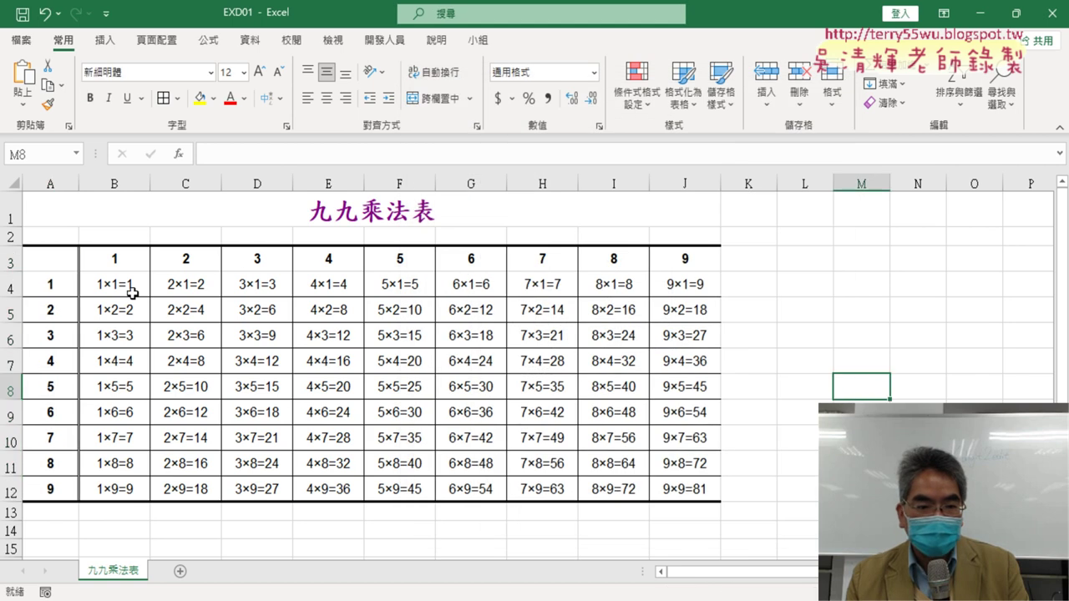
{"action": "left_click", "coordinate": [37, 259]}
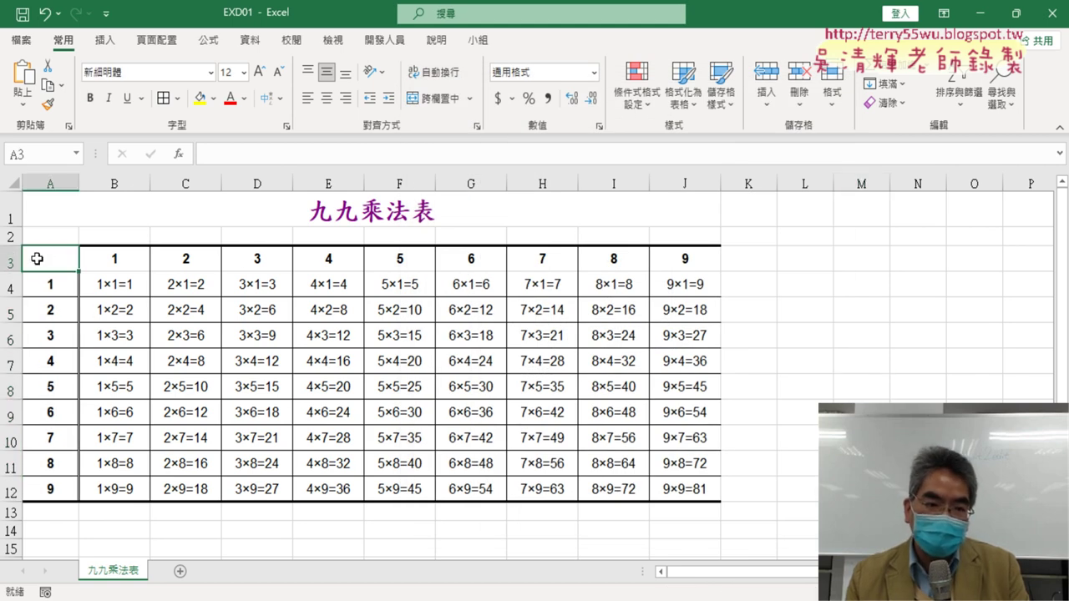
Give header row A3:J3 a double-line bottom border, then switch to the exam PDF.
{"action": "left_click_drag", "start_coordinate": [37, 259], "coordinate": [684, 259]}
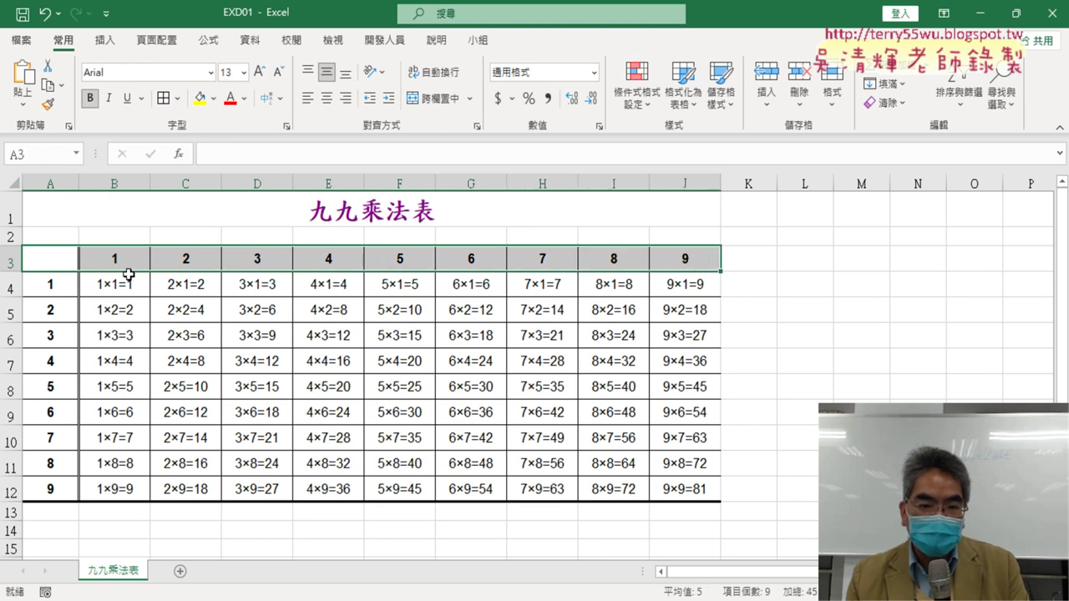
{"action": "left_click", "coordinate": [177, 98]}
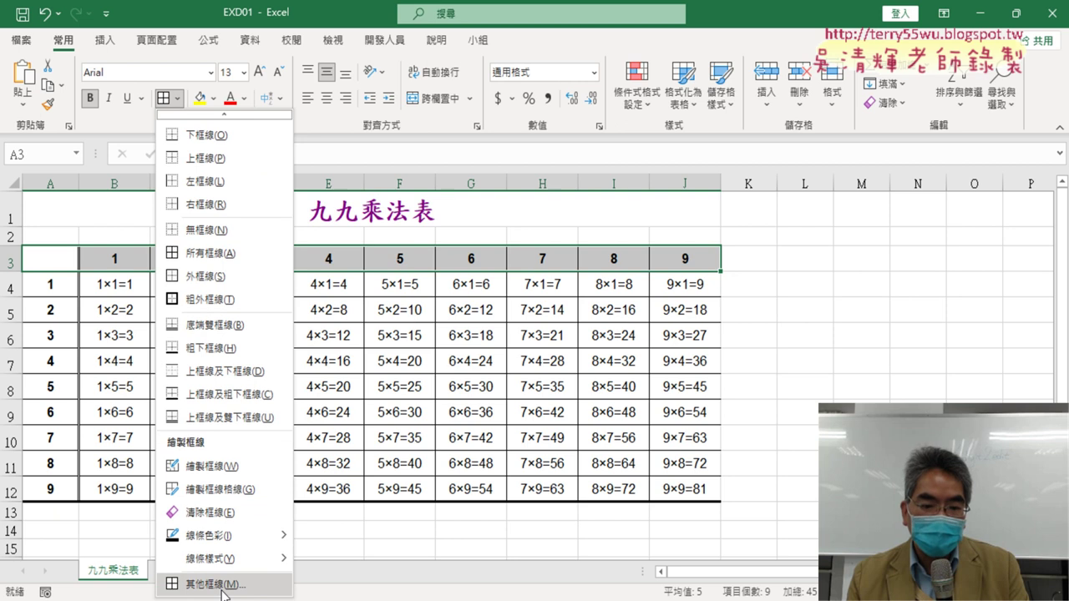
{"action": "left_click", "coordinate": [224, 585]}
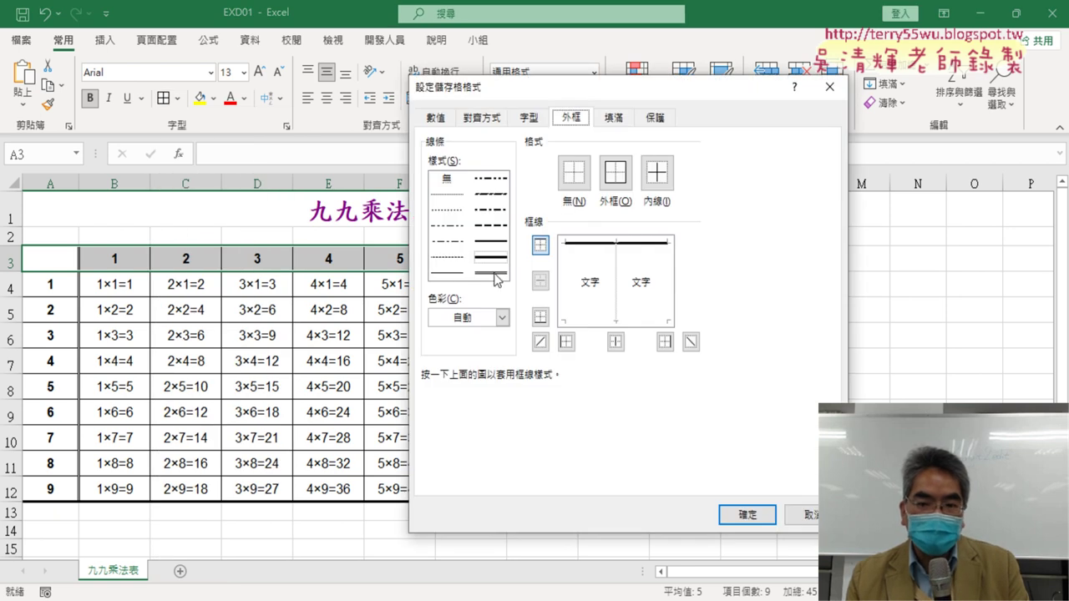
{"action": "left_click", "coordinate": [493, 273]}
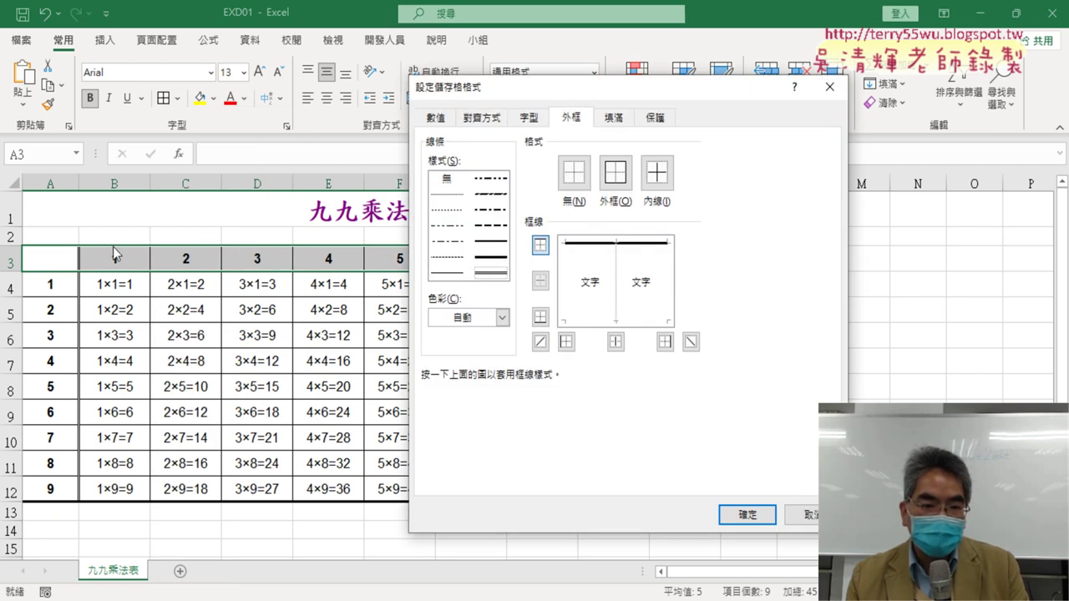
{"action": "left_click", "coordinate": [643, 322]}
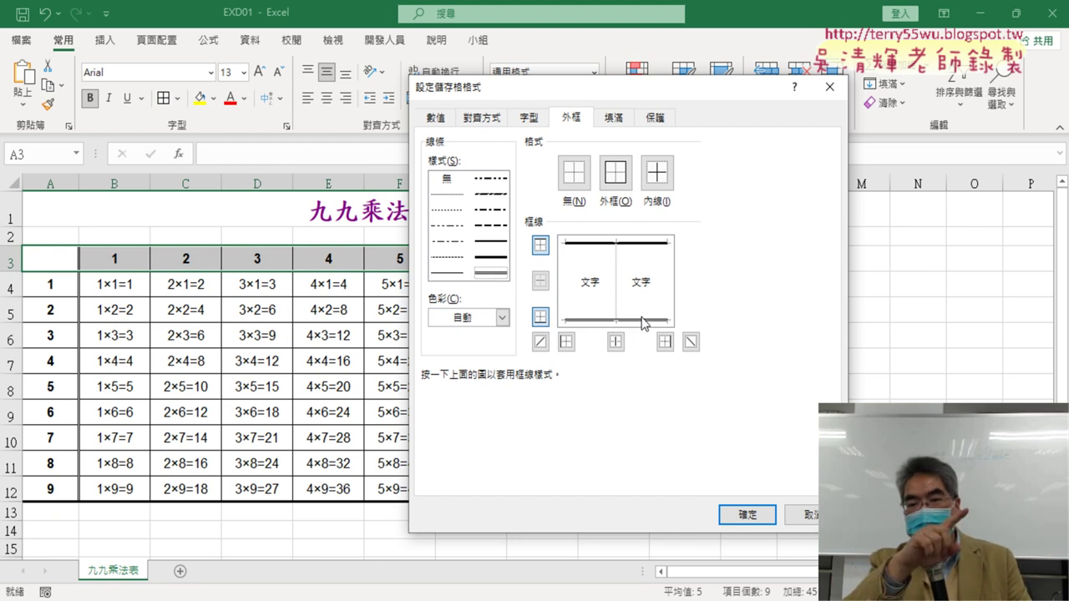
{"action": "left_click", "coordinate": [767, 516]}
{"action": "left_click", "coordinate": [939, 351]}
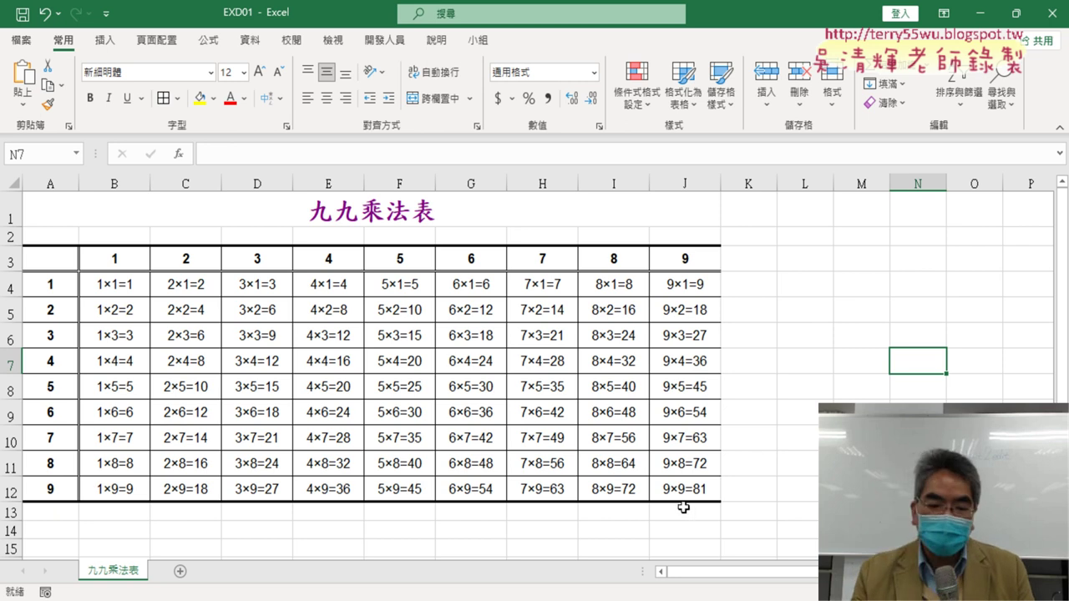
{"action": "key", "text": "alt+Tab"}
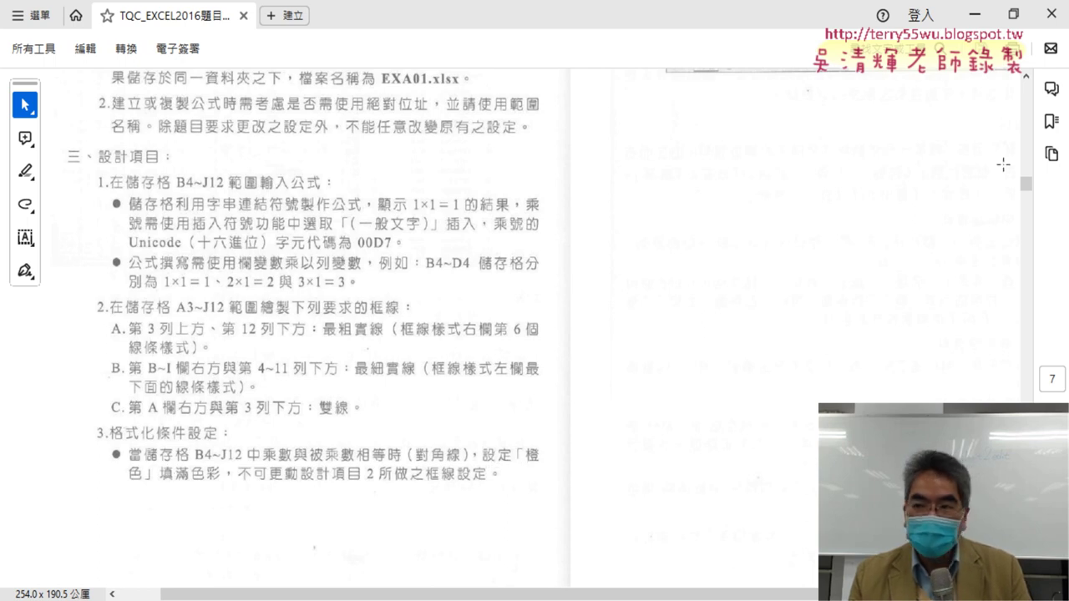
After reading the orange diagonal fill requirement, minimize the PDF to return to Excel.
{"action": "left_click", "coordinate": [975, 15]}
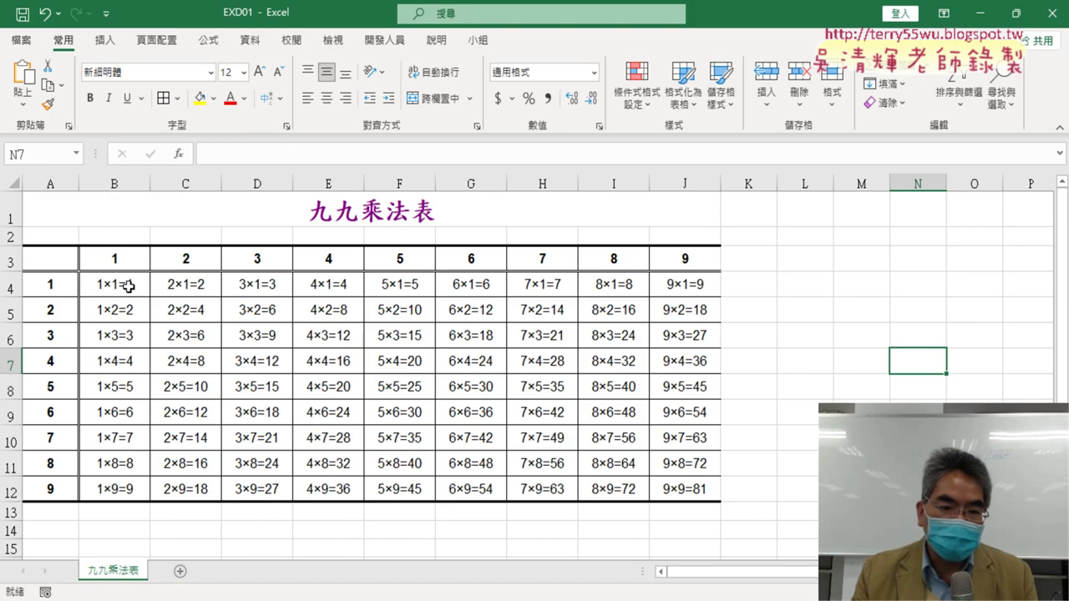
Fill cell B4 with orange.
{"action": "left_click", "coordinate": [103, 258]}
{"action": "left_click", "coordinate": [59, 284]}
{"action": "left_click", "coordinate": [97, 288]}
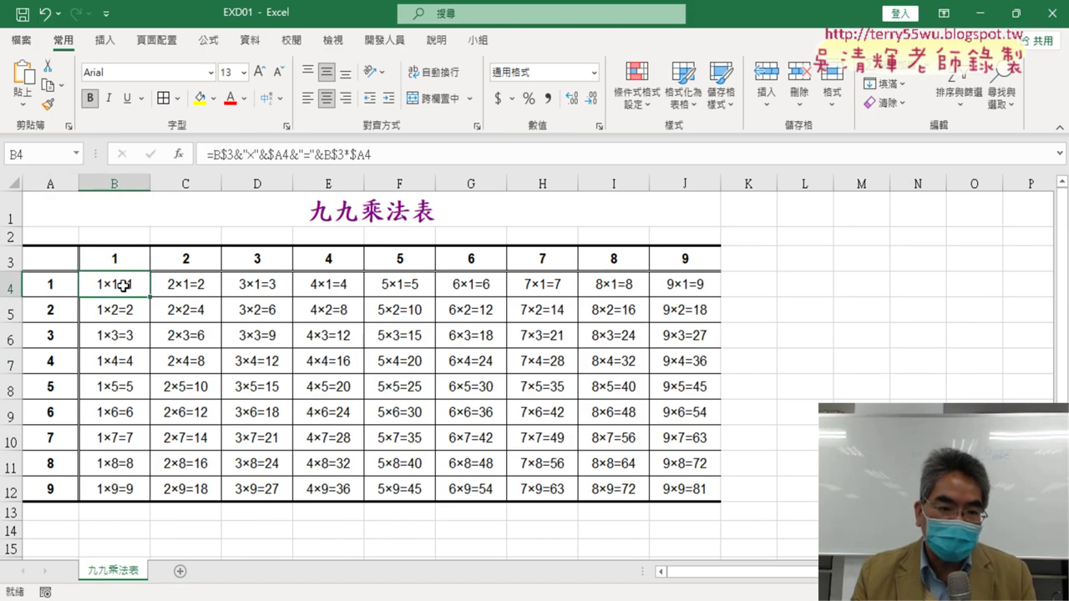
{"action": "left_click", "coordinate": [214, 98]}
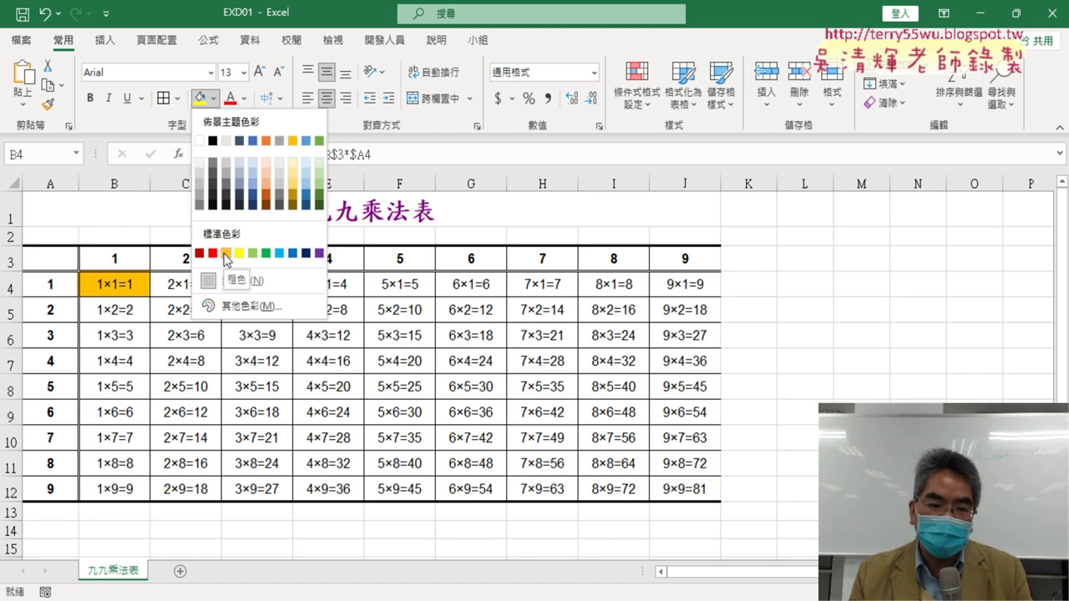
{"action": "left_click", "coordinate": [225, 254]}
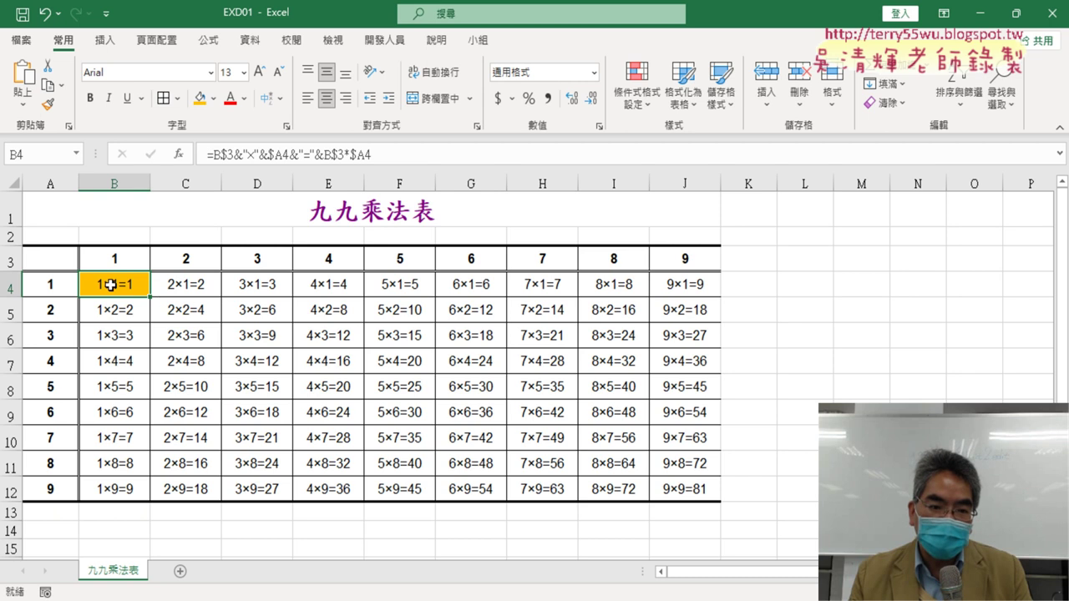
Use Format Painter to copy B4's orange fill onto the diagonal cells C5 through J12.
{"action": "left_click", "coordinate": [49, 105]}
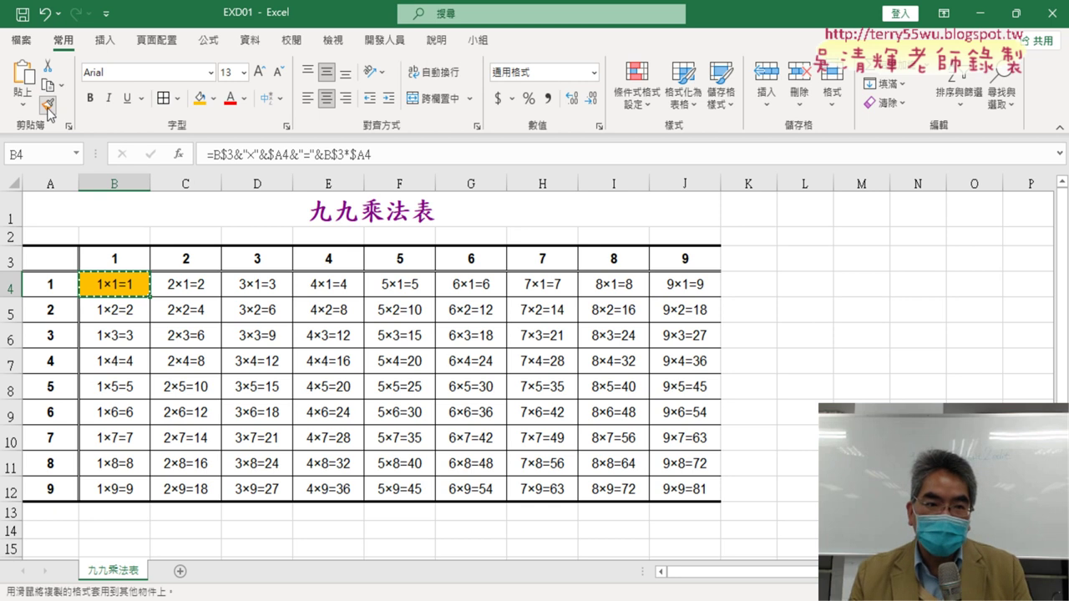
{"action": "double_click", "coordinate": [49, 105]}
{"action": "left_click", "coordinate": [182, 310]}
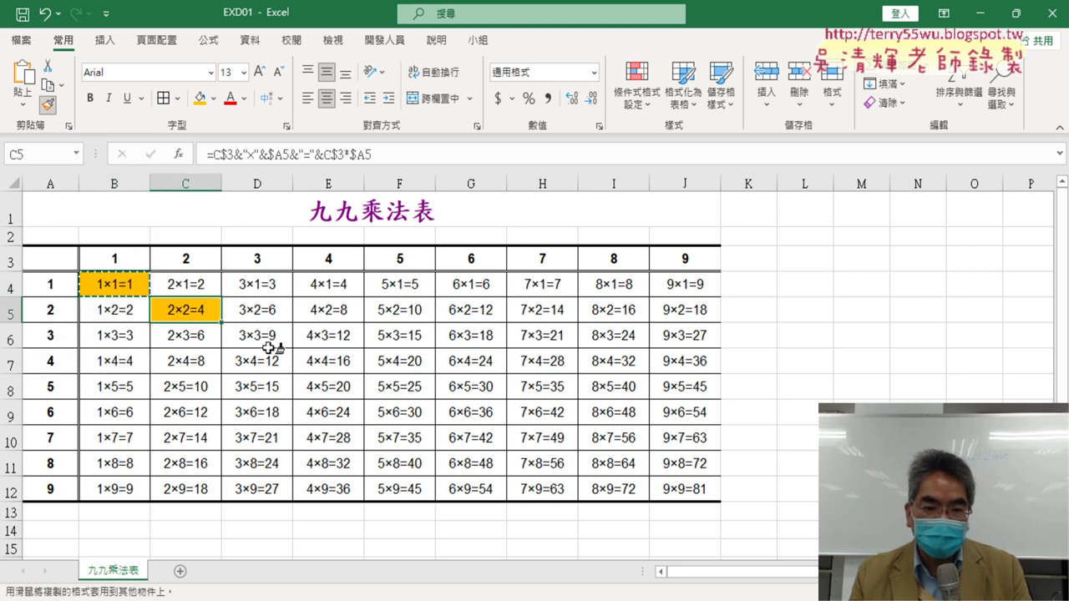
{"action": "left_click", "coordinate": [263, 338]}
{"action": "left_click", "coordinate": [338, 366]}
{"action": "left_click", "coordinate": [401, 389]}
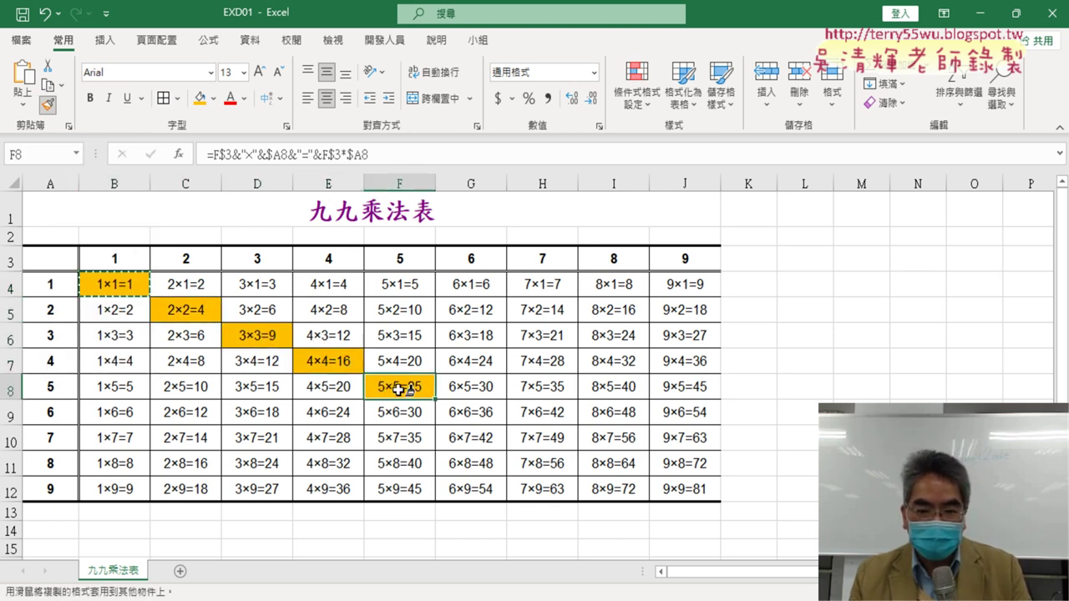
{"action": "left_click", "coordinate": [472, 414]}
{"action": "left_click", "coordinate": [541, 437]}
{"action": "left_click", "coordinate": [614, 464]}
{"action": "left_click", "coordinate": [685, 488]}
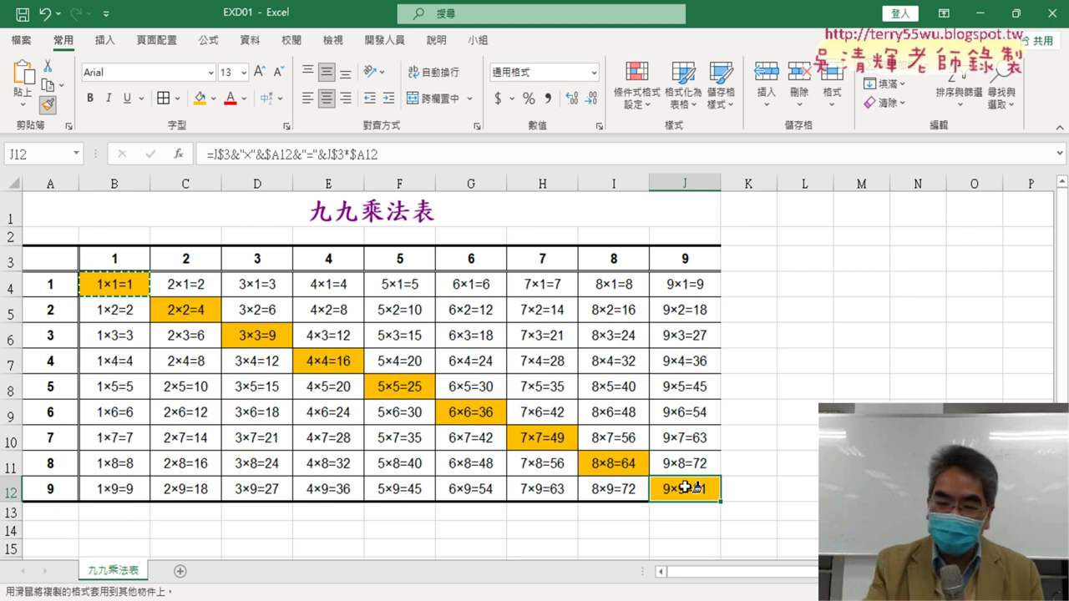
Undo the orange fills on the diagonal cells, from J12 back to B4.
{"action": "left_click", "coordinate": [685, 488]}
{"action": "key", "text": "Up"}
{"action": "key", "text": "Left"}
{"action": "key", "text": "F4"}
{"action": "key", "text": "Up"}
{"action": "key", "text": "Left"}
{"action": "key", "text": "F4"}
{"action": "key", "text": "Up"}
{"action": "key", "text": "Left"}
{"action": "key", "text": "F4"}
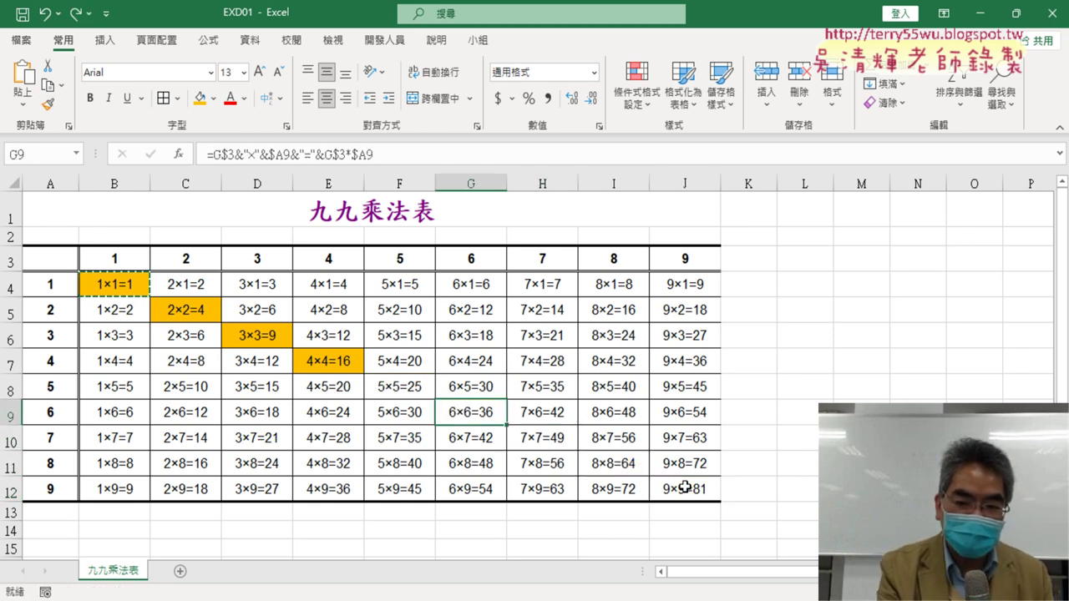
{"action": "key", "text": "Up"}
{"action": "key", "text": "Left"}
{"action": "key", "text": "F4"}
{"action": "key", "text": "Up"}
{"action": "key", "text": "Left"}
{"action": "key", "text": "F4"}
{"action": "key", "text": "Up"}
{"action": "key", "text": "Left"}
{"action": "key", "text": "F4"}
{"action": "key", "text": "Up"}
{"action": "key", "text": "Left"}
{"action": "key", "text": "F4"}
{"action": "key", "text": "Up"}
{"action": "key", "text": "Left"}
{"action": "key", "text": "F4"}
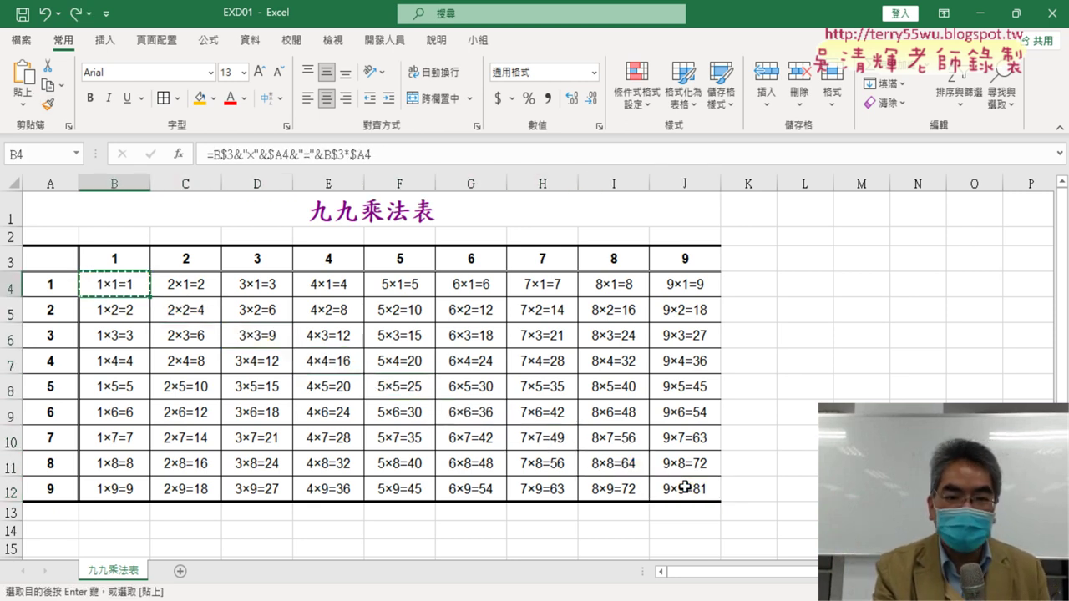
{"action": "left_click", "coordinate": [652, 105]}
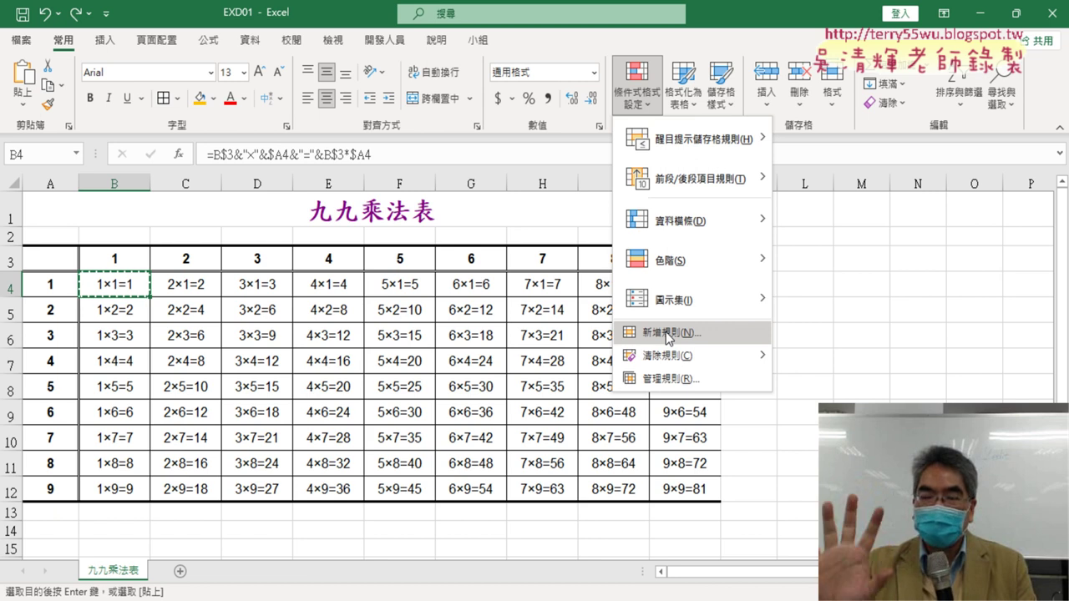
{"action": "left_click", "coordinate": [359, 343]}
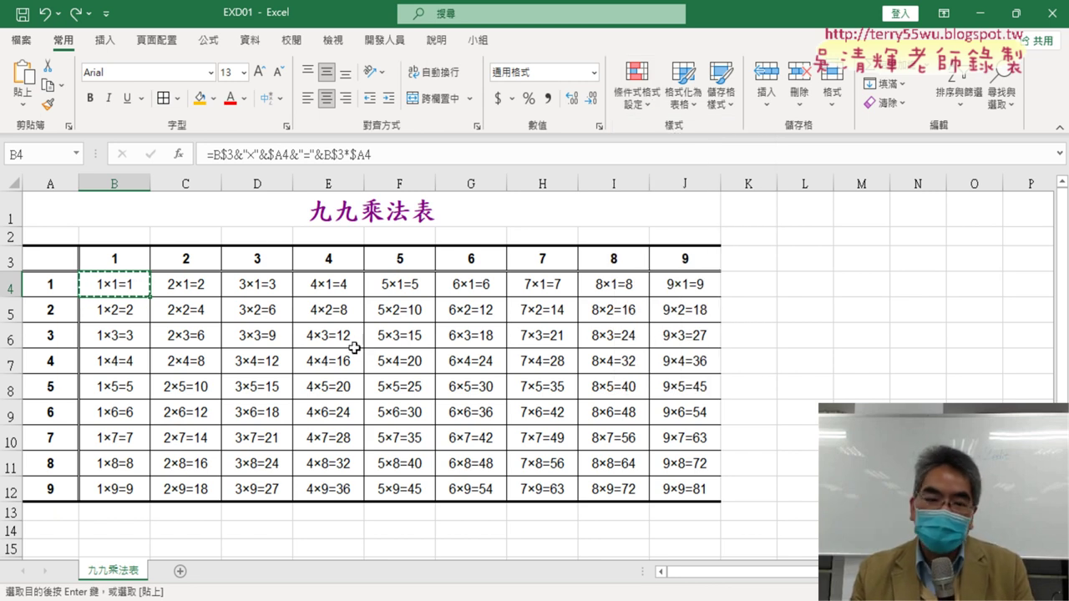
{"action": "key", "text": "alt+Tab"}
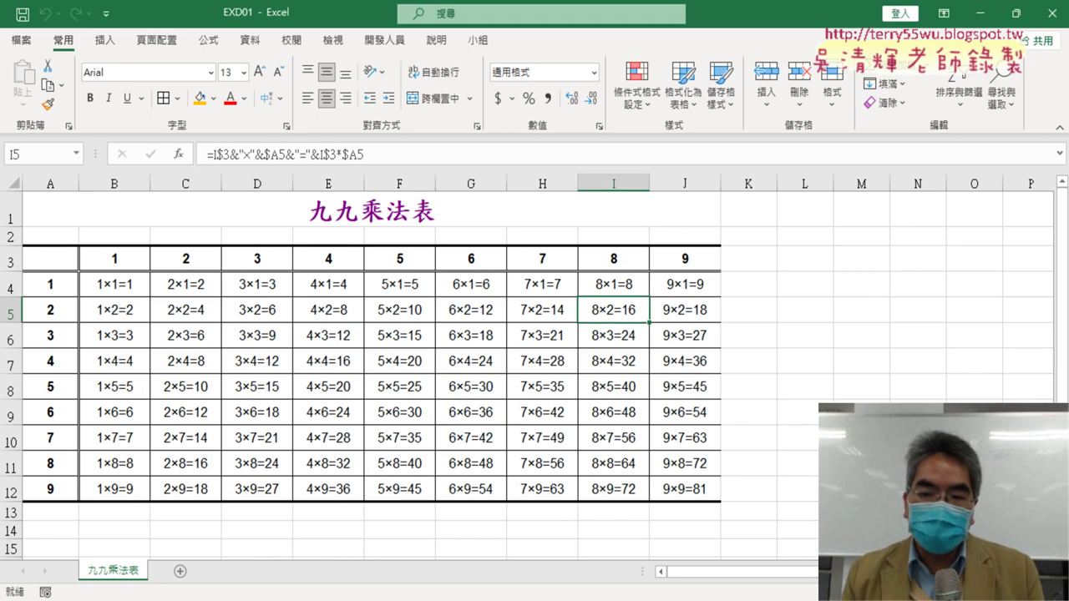
{"action": "left_click", "coordinate": [21, 39]}
{"action": "left_click", "coordinate": [58, 328]}
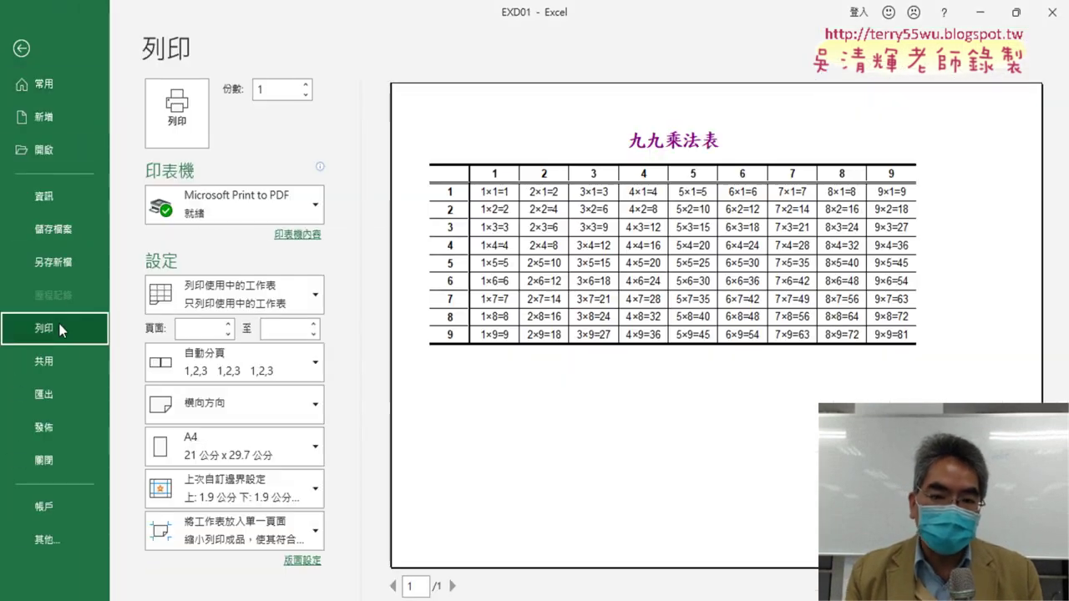
{"action": "left_click", "coordinate": [302, 561]}
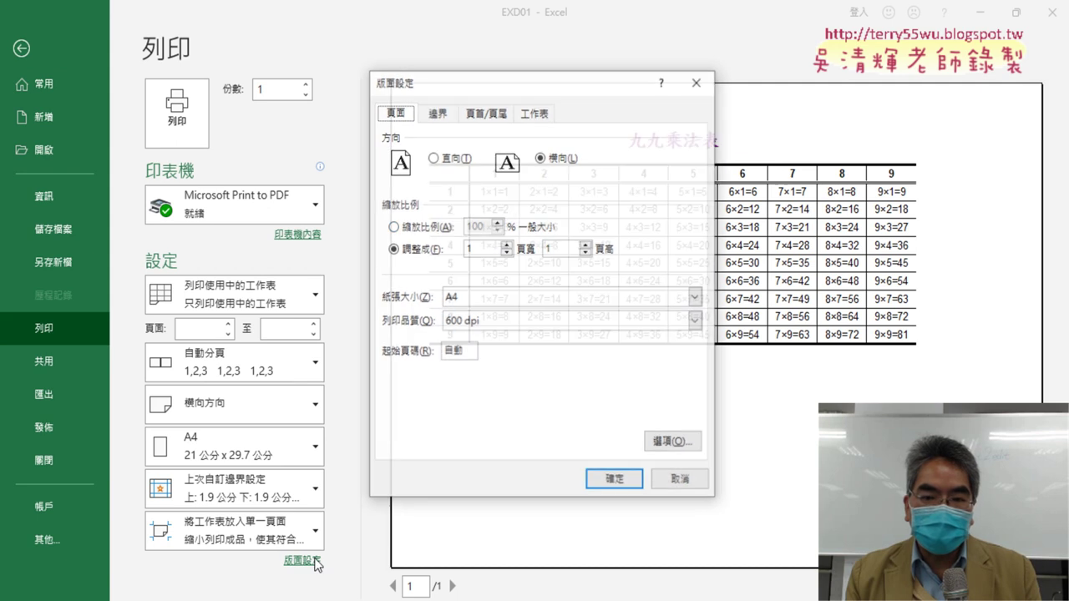
{"action": "left_click", "coordinate": [451, 159]}
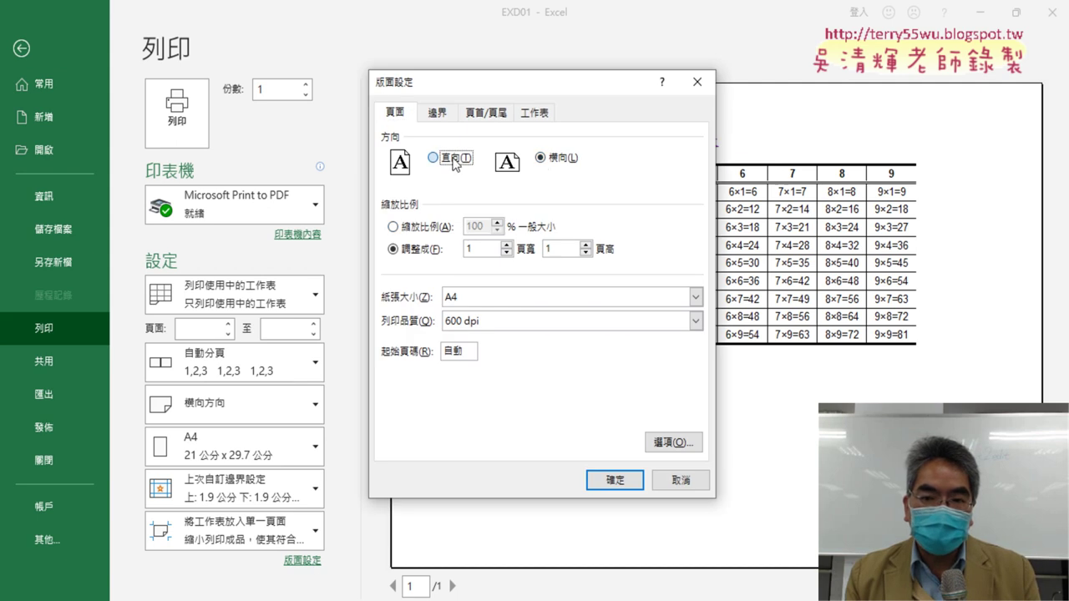
{"action": "left_click", "coordinate": [553, 163]}
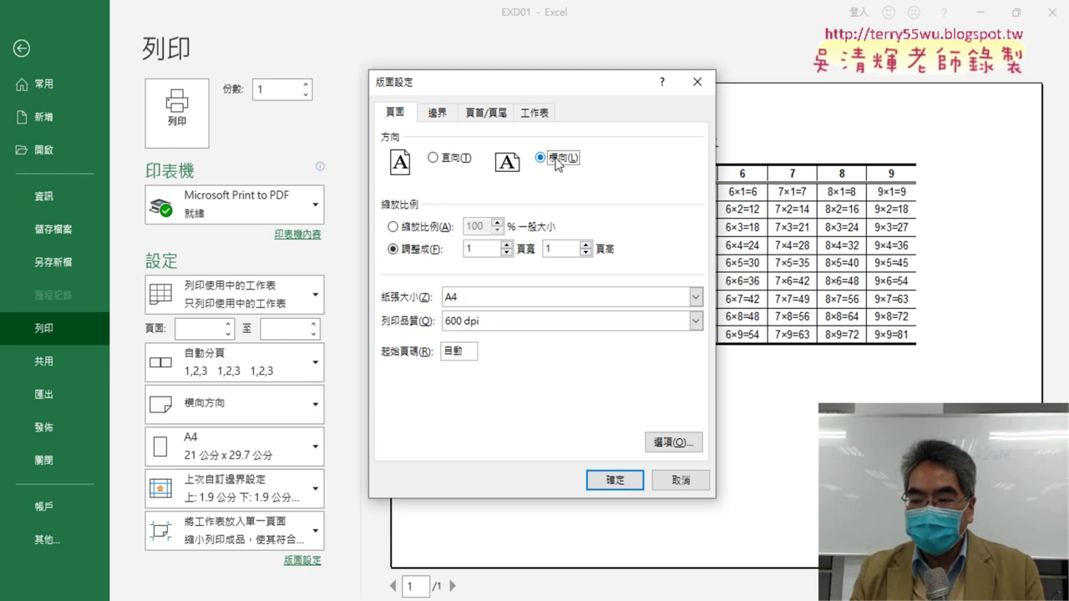
{"action": "left_click", "coordinate": [423, 252]}
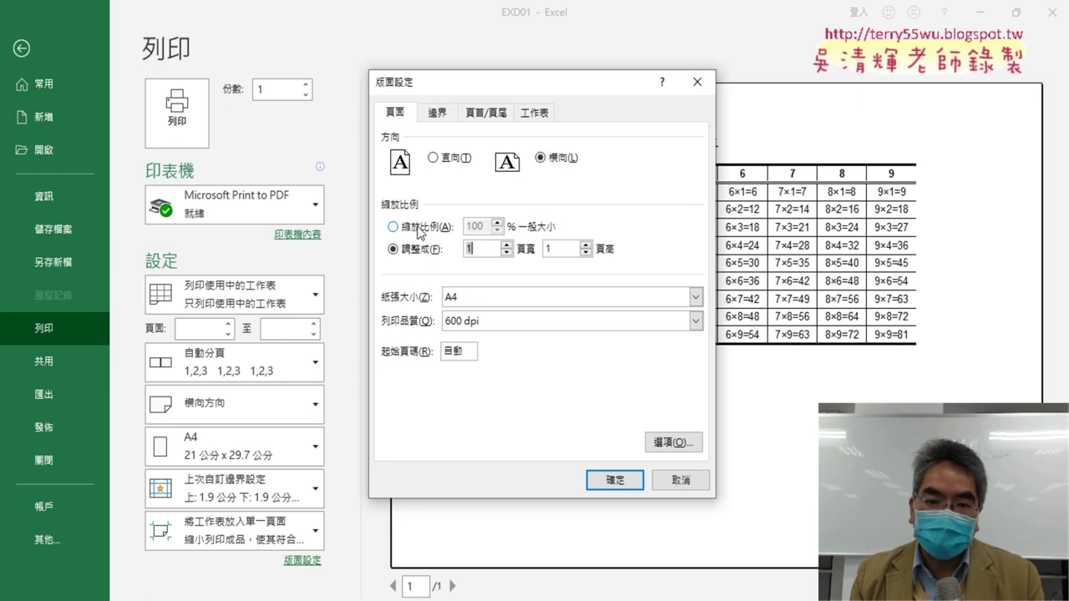
{"action": "left_click", "coordinate": [421, 228]}
{"action": "left_click", "coordinate": [422, 249]}
{"action": "left_click", "coordinate": [638, 482]}
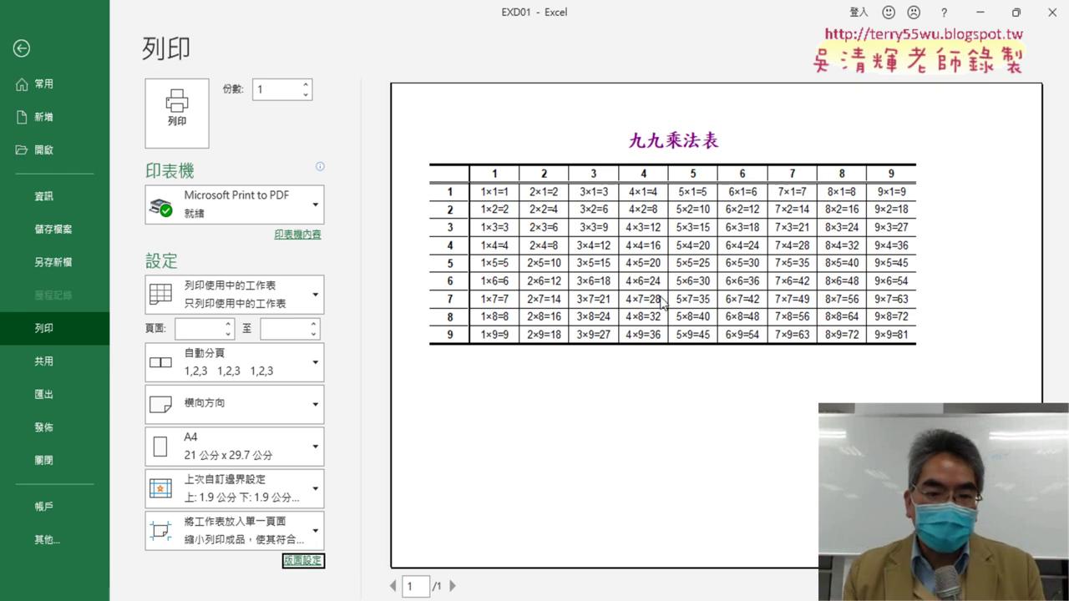
{"action": "left_click", "coordinate": [20, 48]}
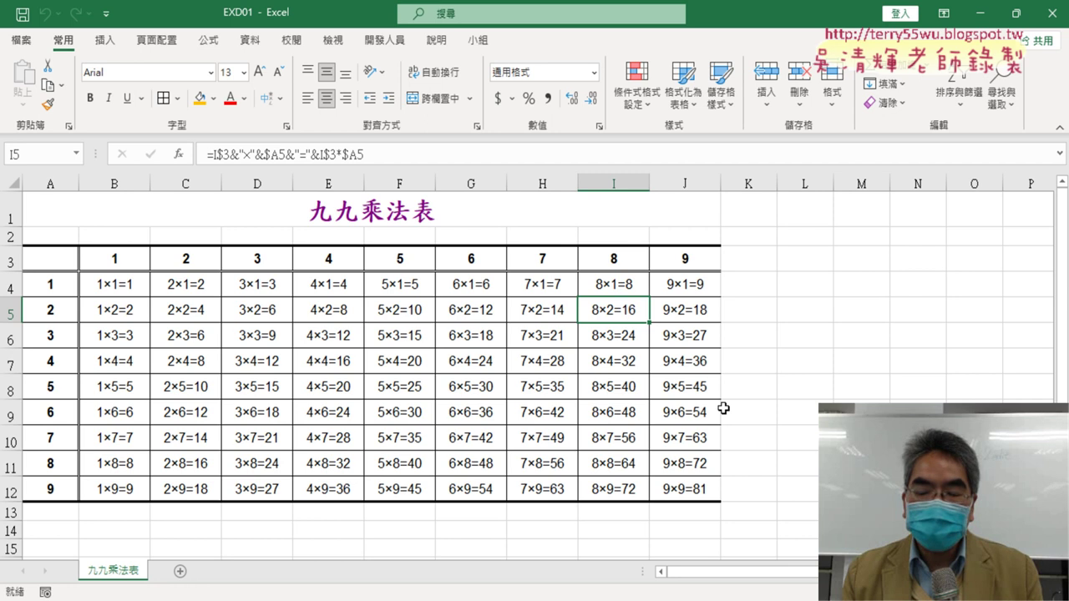
Select the table body B4:J12 and open the Conditional Formatting menu.
{"action": "left_click_drag", "start_coordinate": [114, 284], "coordinate": [689, 498]}
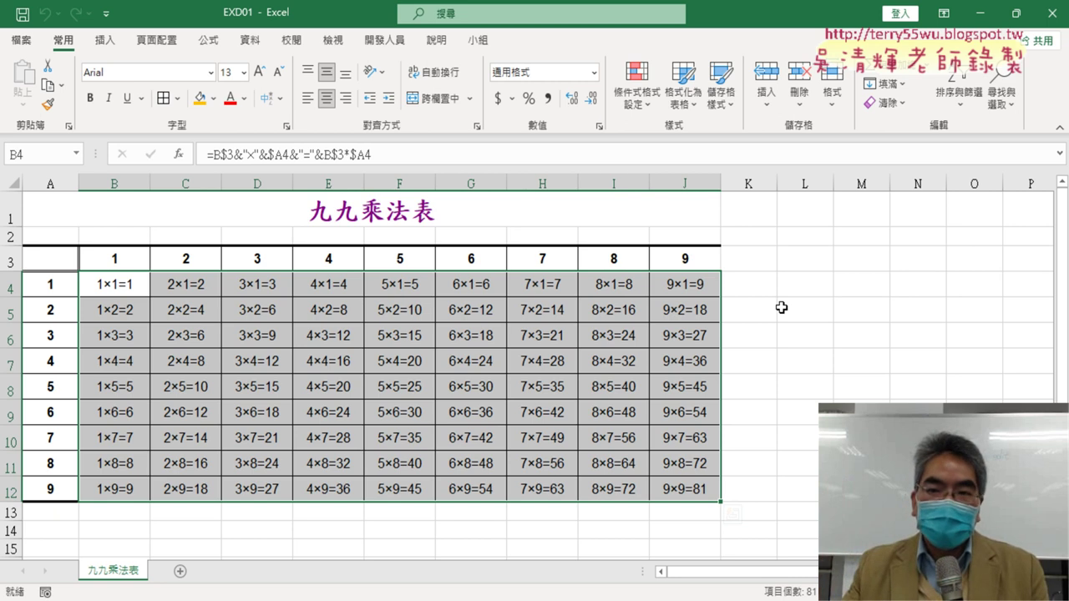
{"action": "left_click", "coordinate": [653, 106]}
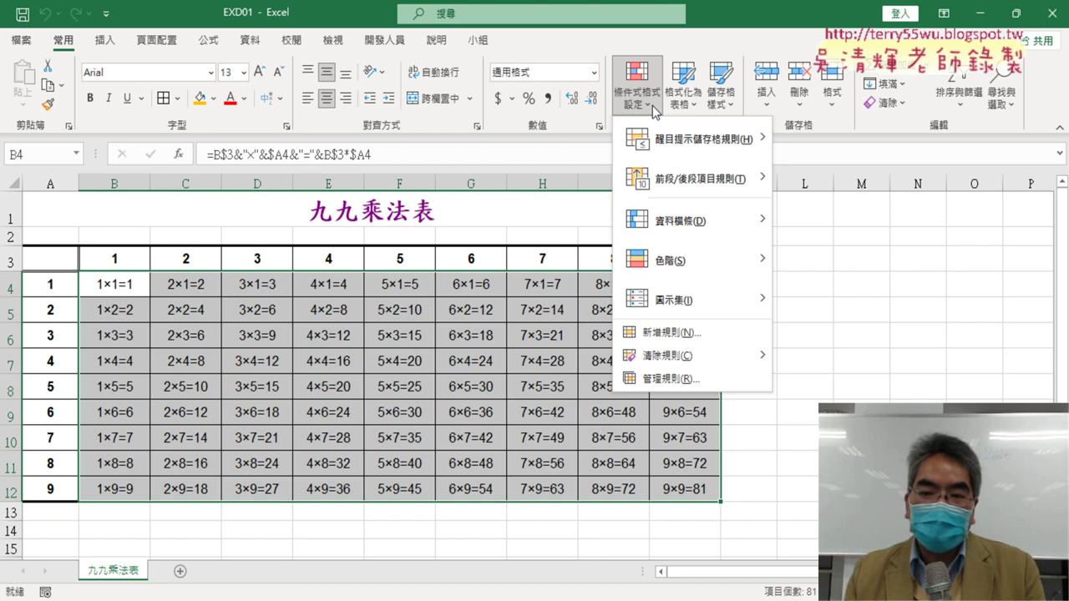
Create a new formula-based rule for B4:J12 with the condition =$B$3=$A$4.
{"action": "left_click", "coordinate": [681, 334]}
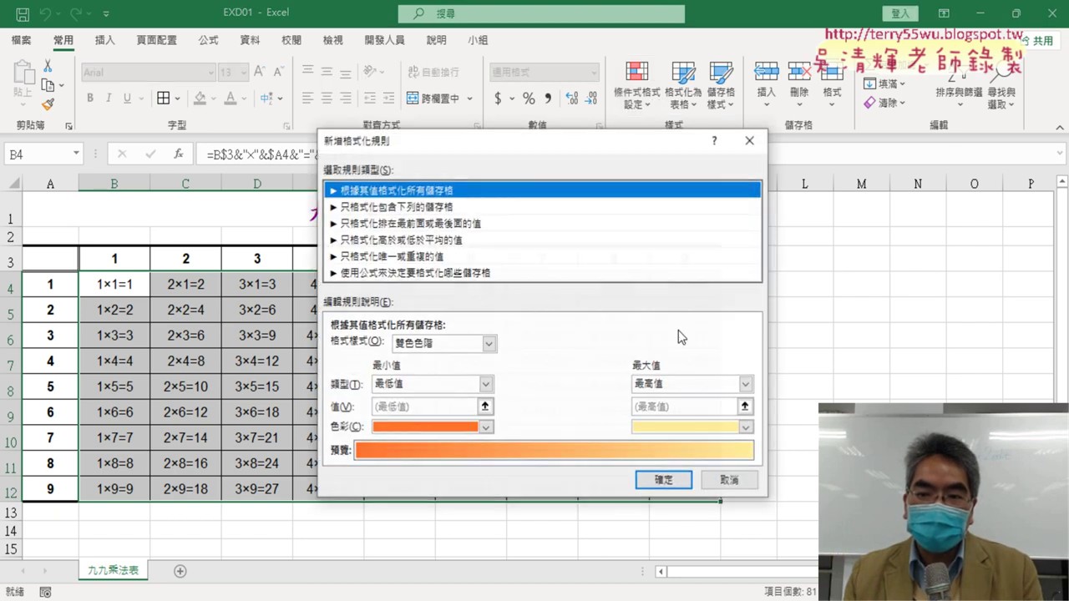
{"action": "left_click_drag", "start_coordinate": [573, 140], "coordinate": [762, 78]}
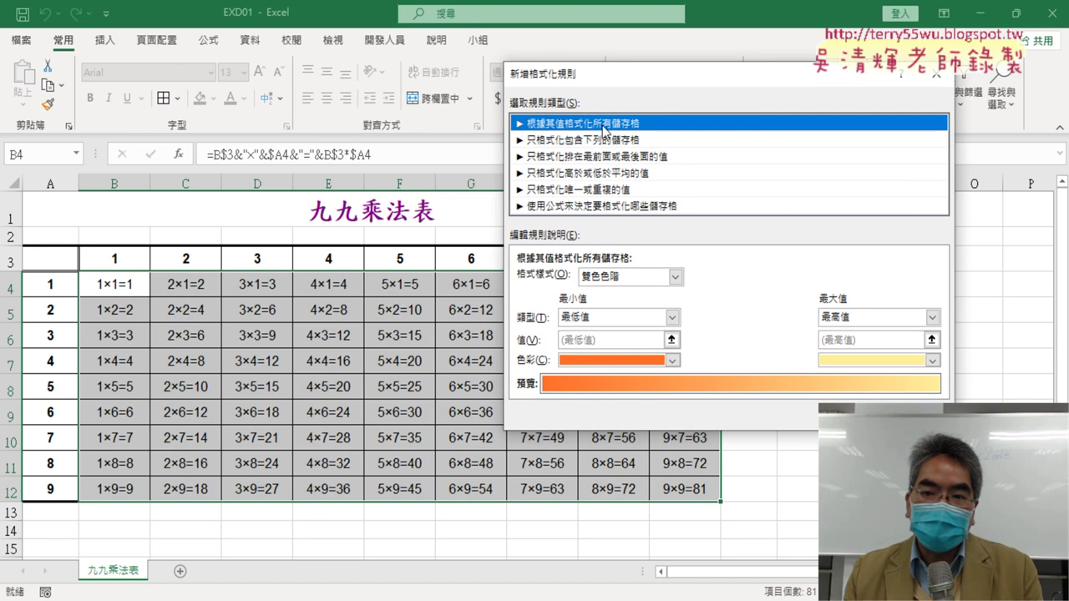
{"action": "left_click", "coordinate": [566, 207]}
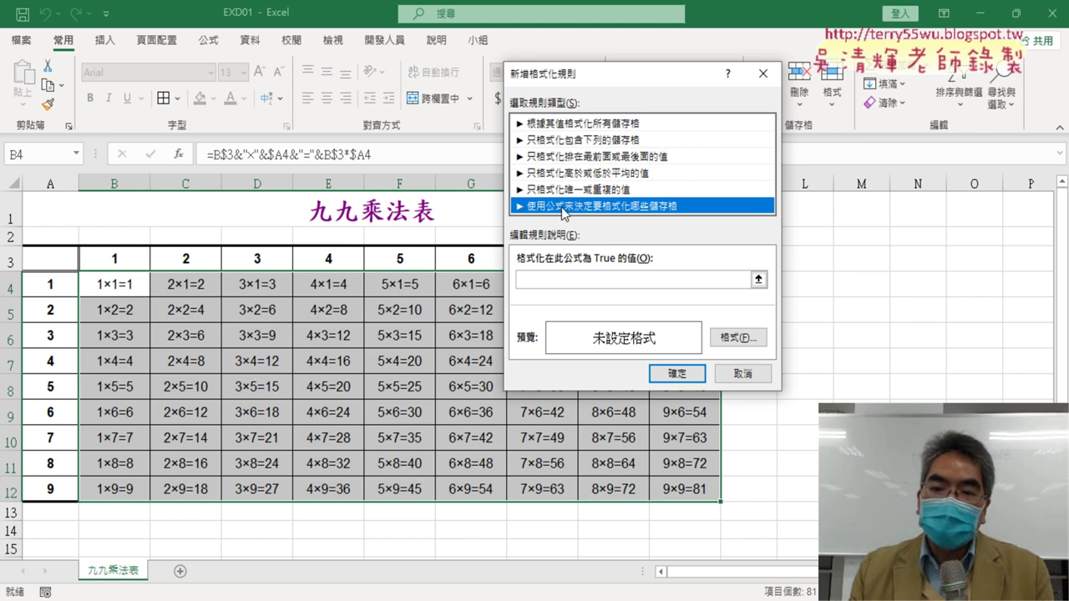
{"action": "left_click", "coordinate": [545, 282]}
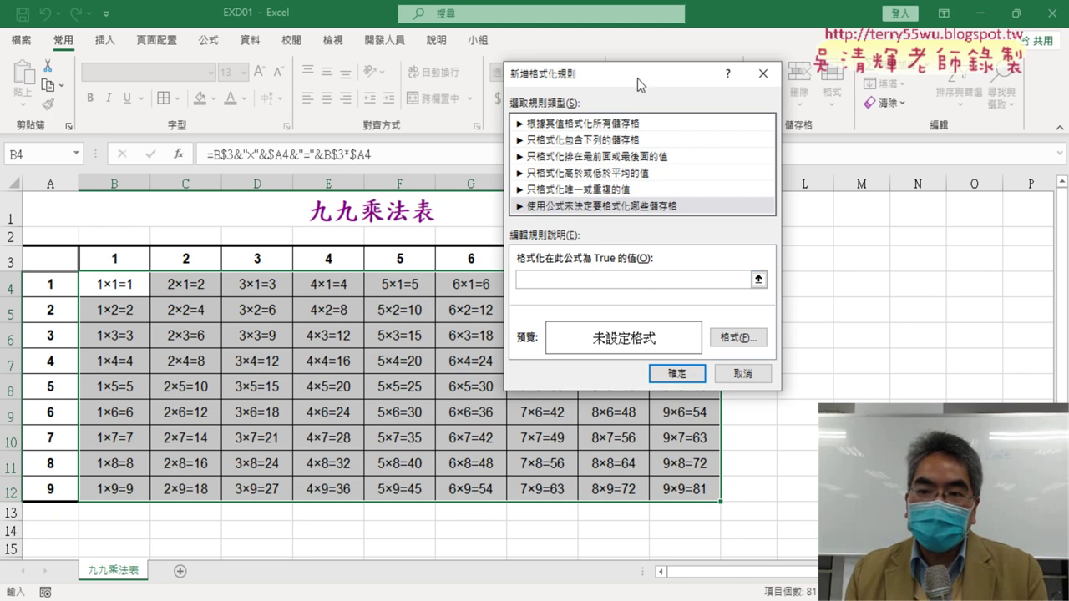
{"action": "left_click_drag", "start_coordinate": [637, 78], "coordinate": [841, 88]}
{"action": "type", "text": "="}
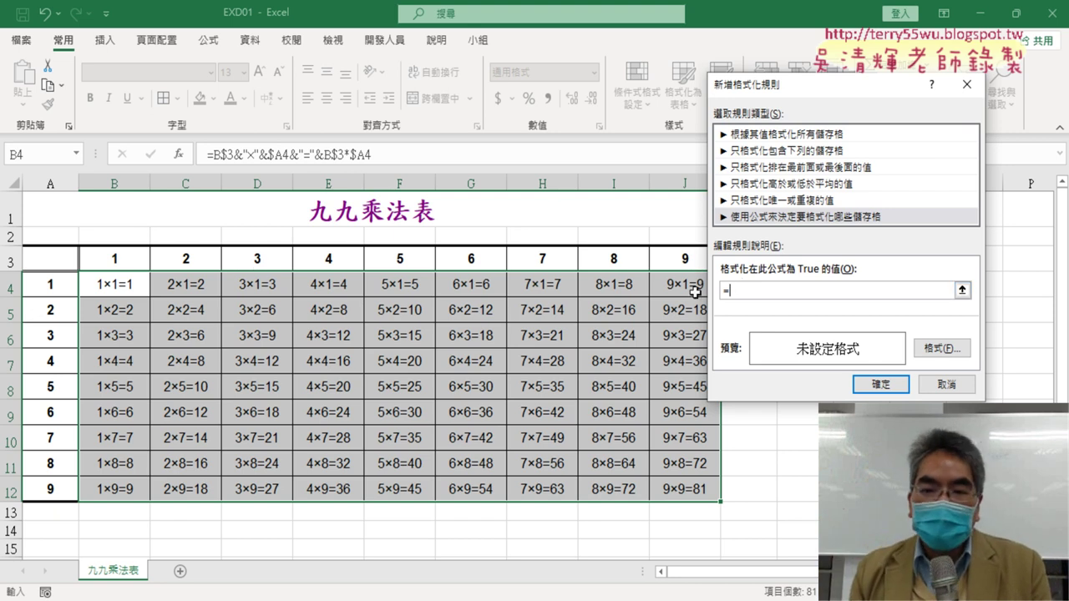
{"action": "left_click", "coordinate": [115, 260]}
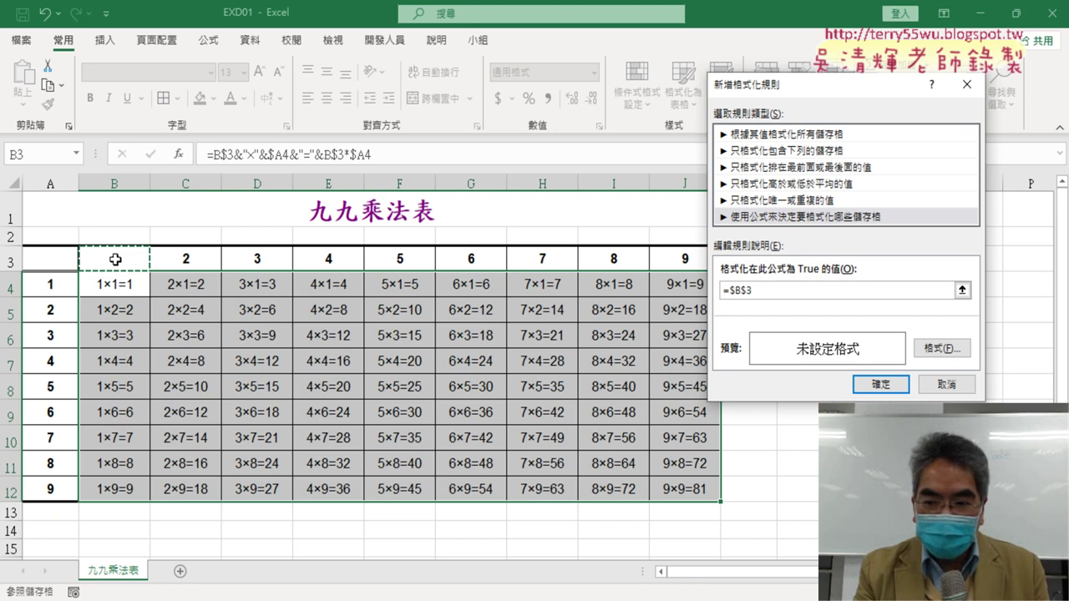
{"action": "type", "text": "="}
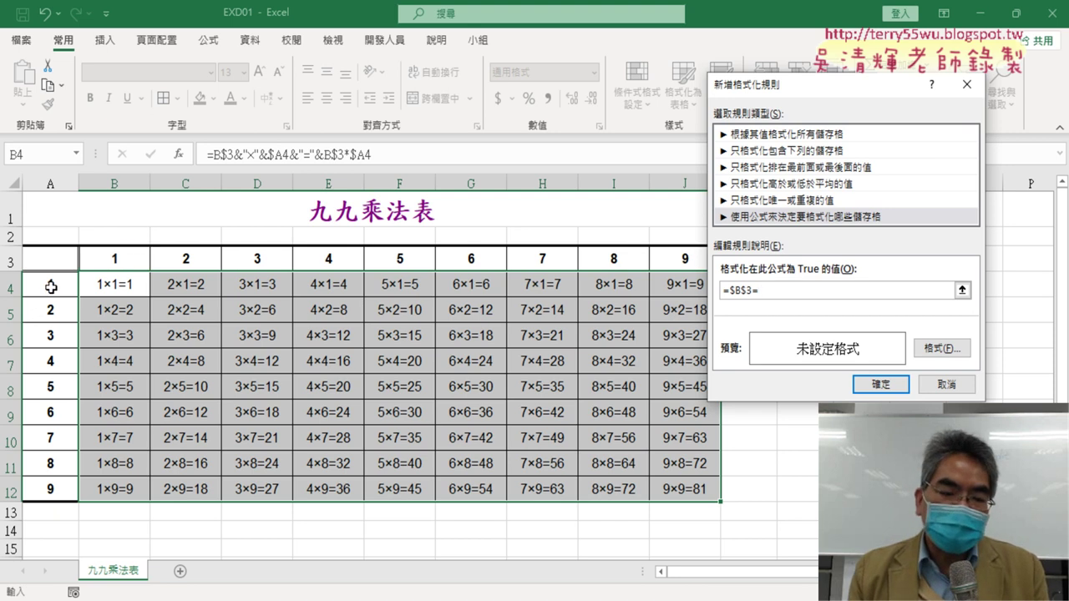
{"action": "left_click", "coordinate": [51, 287]}
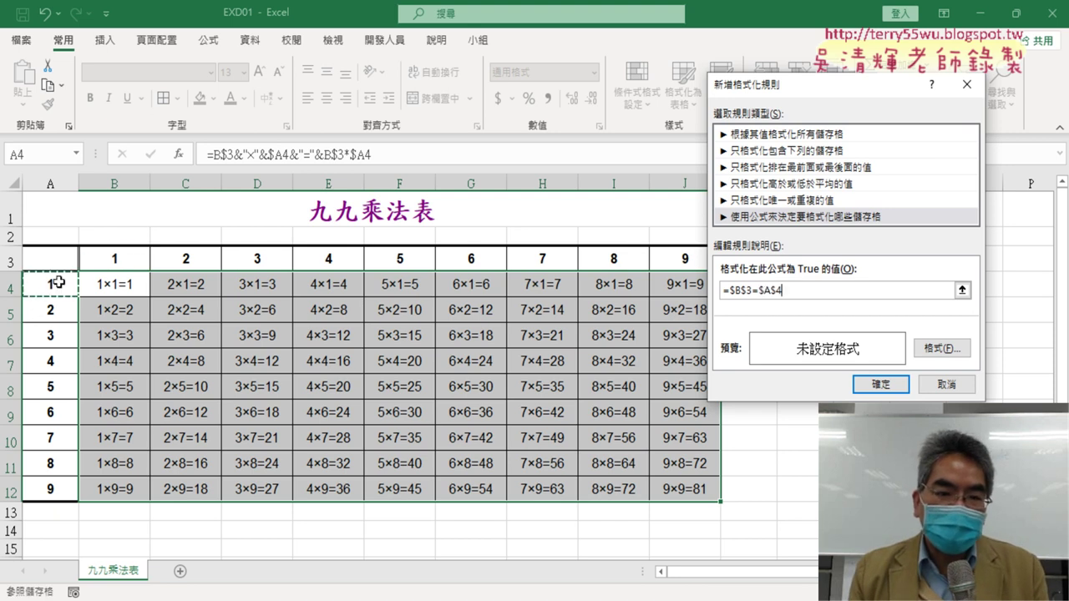
{"action": "left_click", "coordinate": [944, 349]}
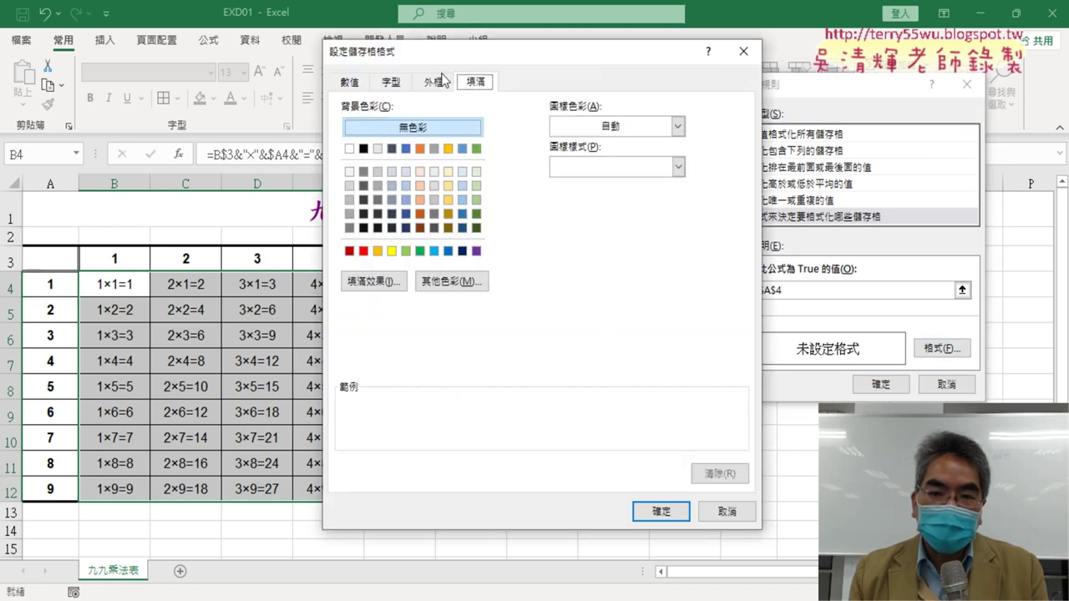
Set a gold fill for the =$B$3=$A$4 rule and apply it, filling all of B4:J12.
{"action": "left_click", "coordinate": [393, 87]}
{"action": "left_click", "coordinate": [477, 87]}
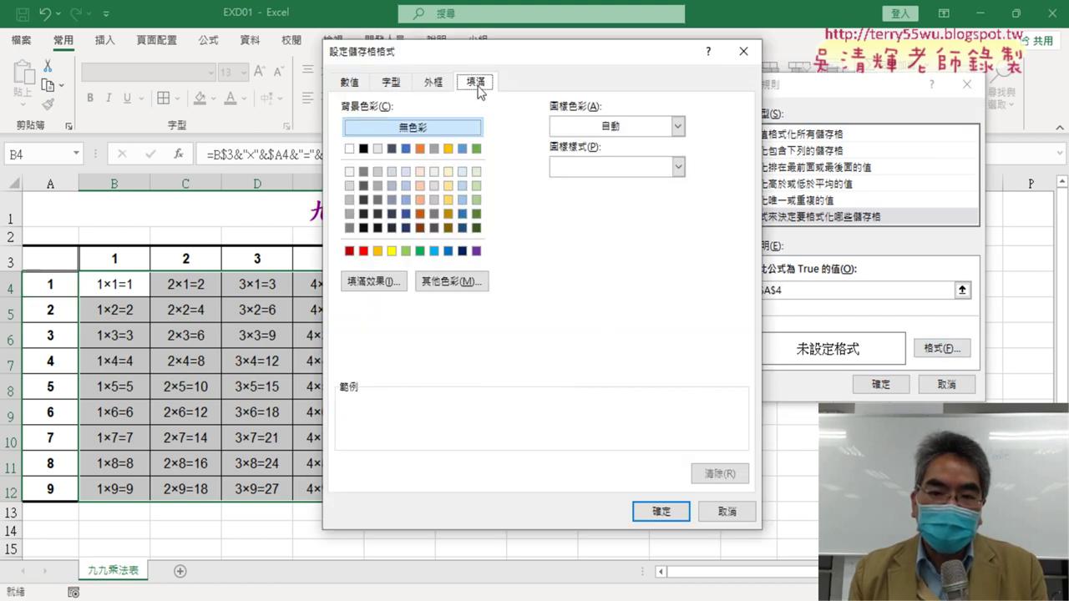
{"action": "left_click", "coordinate": [379, 251]}
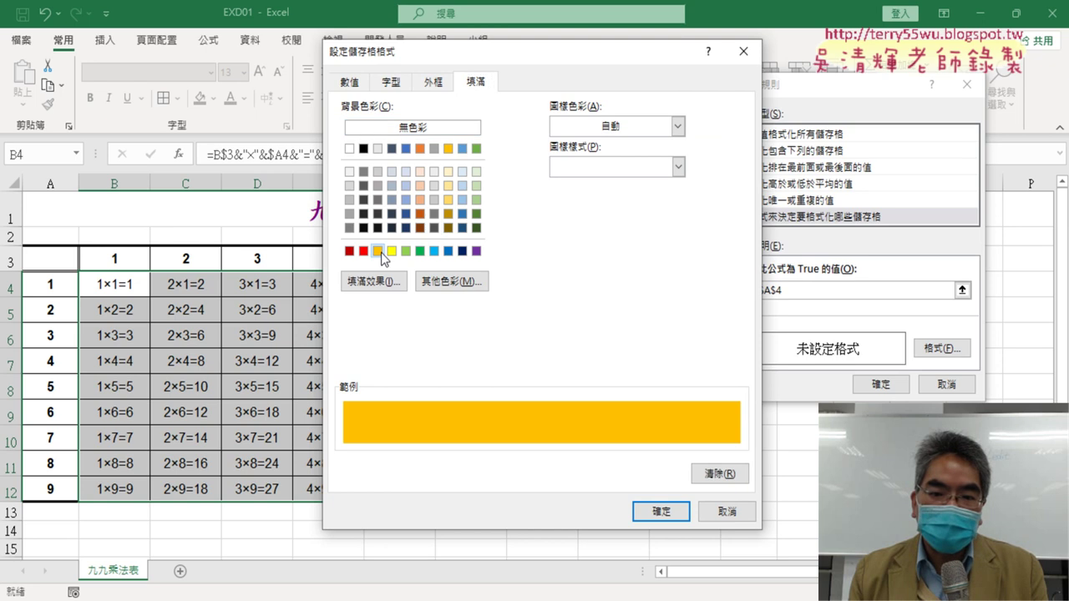
{"action": "left_click", "coordinate": [675, 515]}
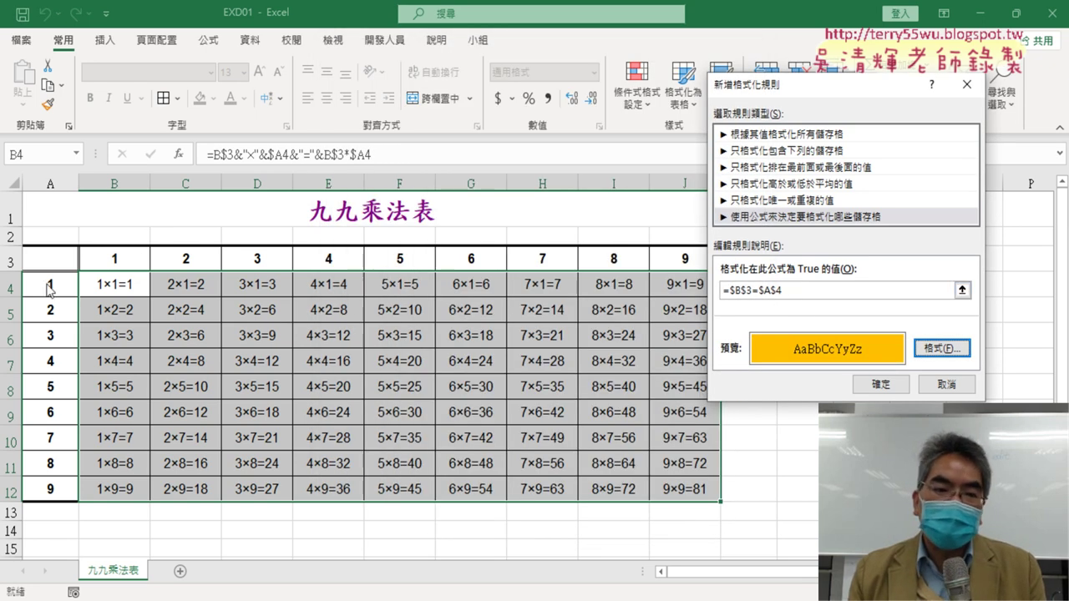
{"action": "left_click", "coordinate": [885, 385]}
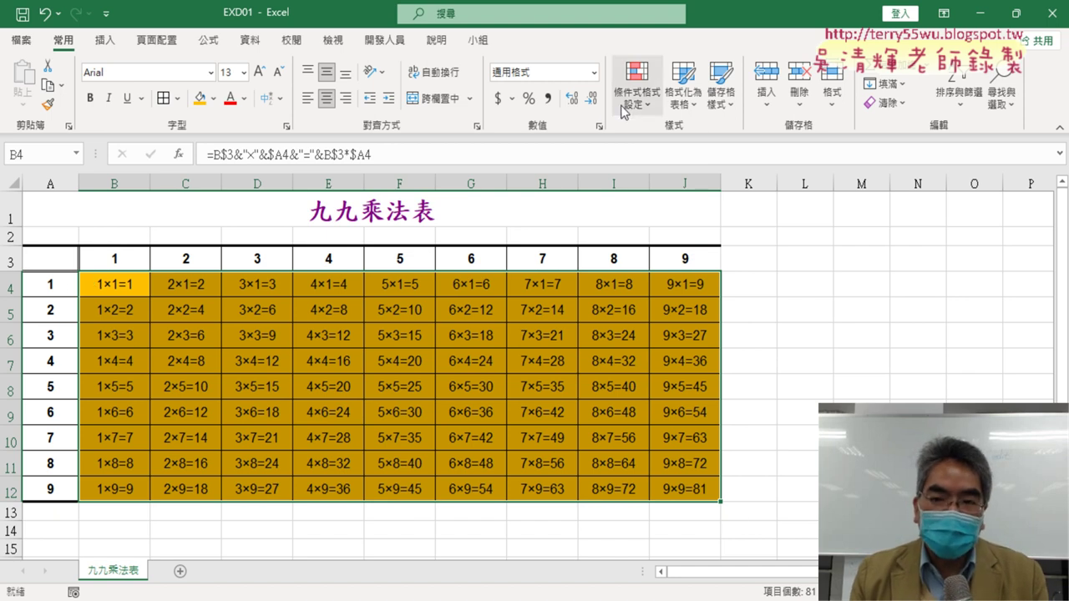
Open the =$B$3=$A$4 rule for editing and make its B$3 column reference relative.
{"action": "left_click", "coordinate": [631, 105]}
{"action": "left_click", "coordinate": [697, 380]}
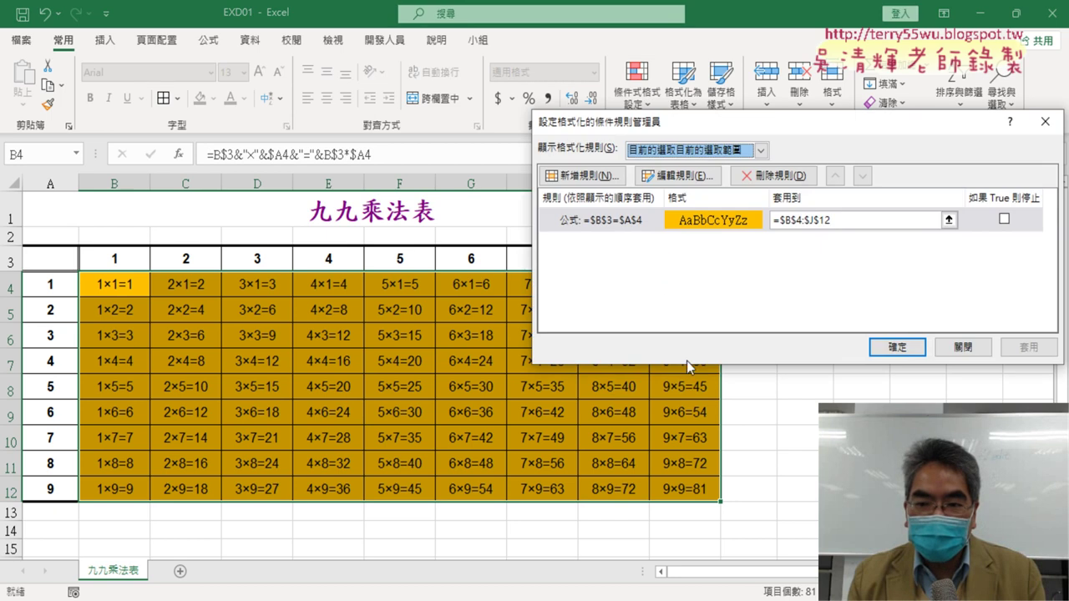
{"action": "left_click", "coordinate": [635, 221]}
{"action": "left_click", "coordinate": [678, 179]}
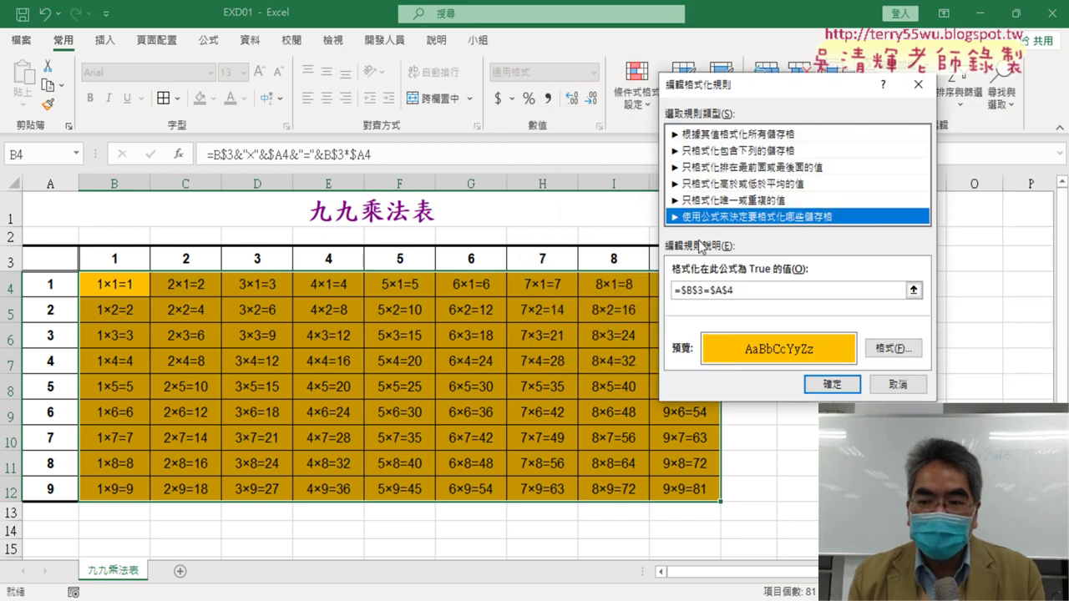
{"action": "left_click", "coordinate": [683, 289]}
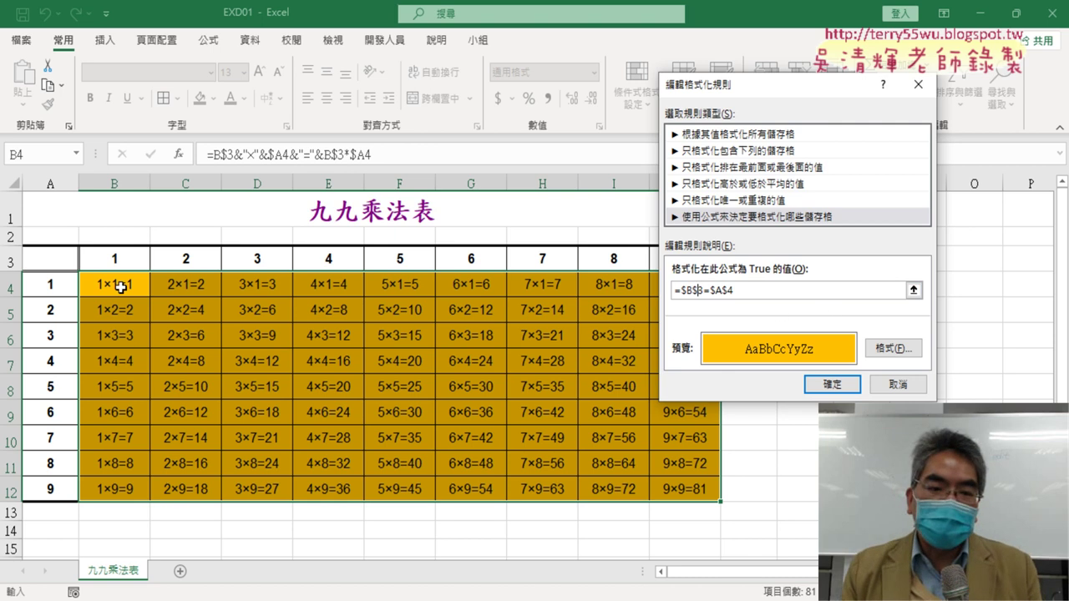
{"action": "type", "text": "3"}
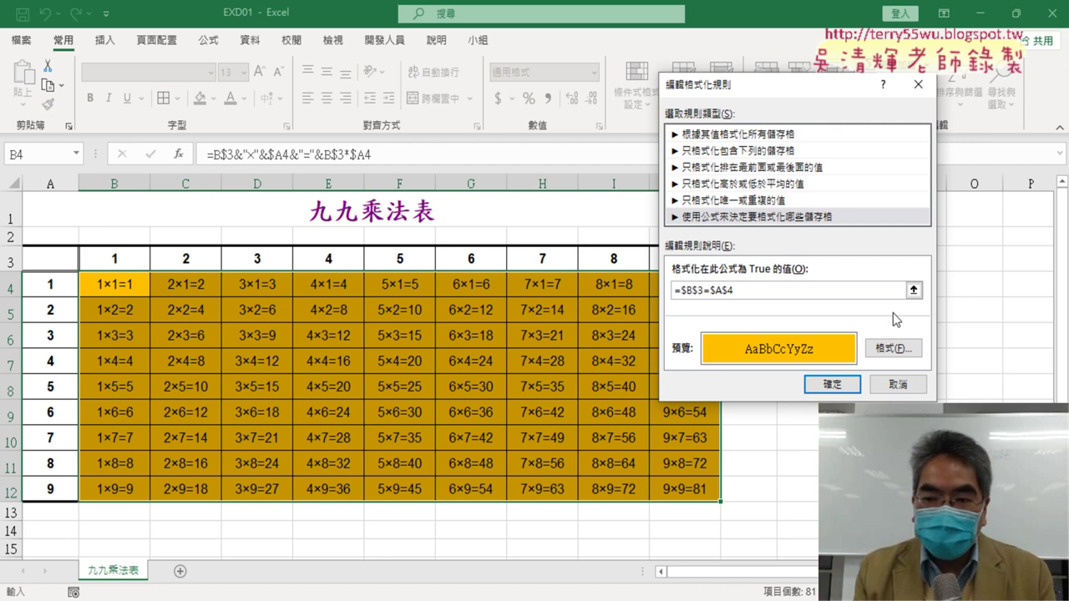
{"action": "key", "text": "Delete"}
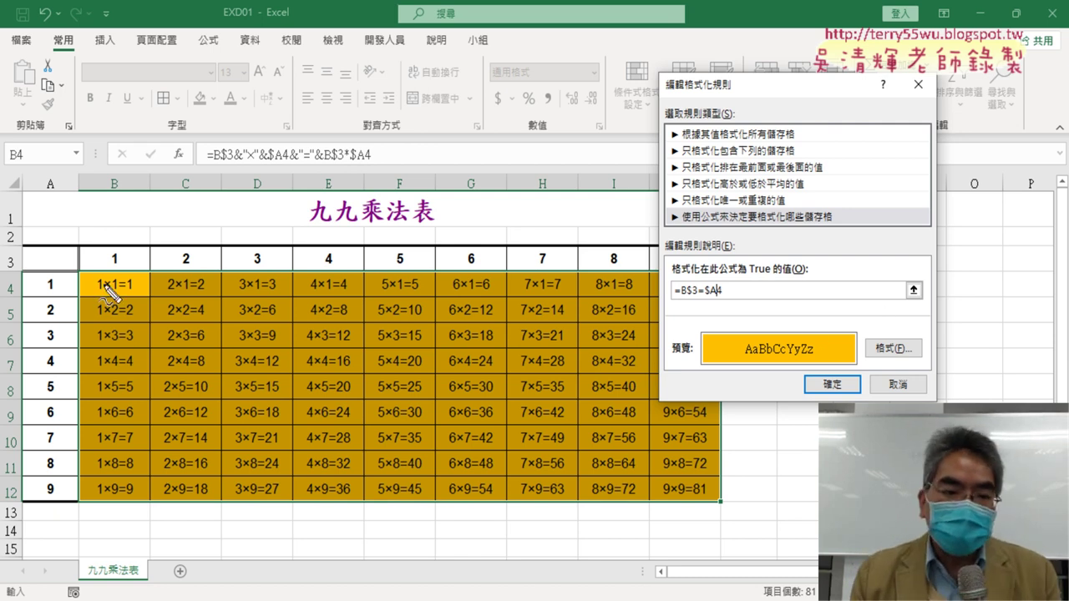
Correct the formula to =B$3=$A4 and apply it so only the diagonal cells are orange.
{"action": "left_click_drag", "start_coordinate": [77, 269], "coordinate": [87, 491]}
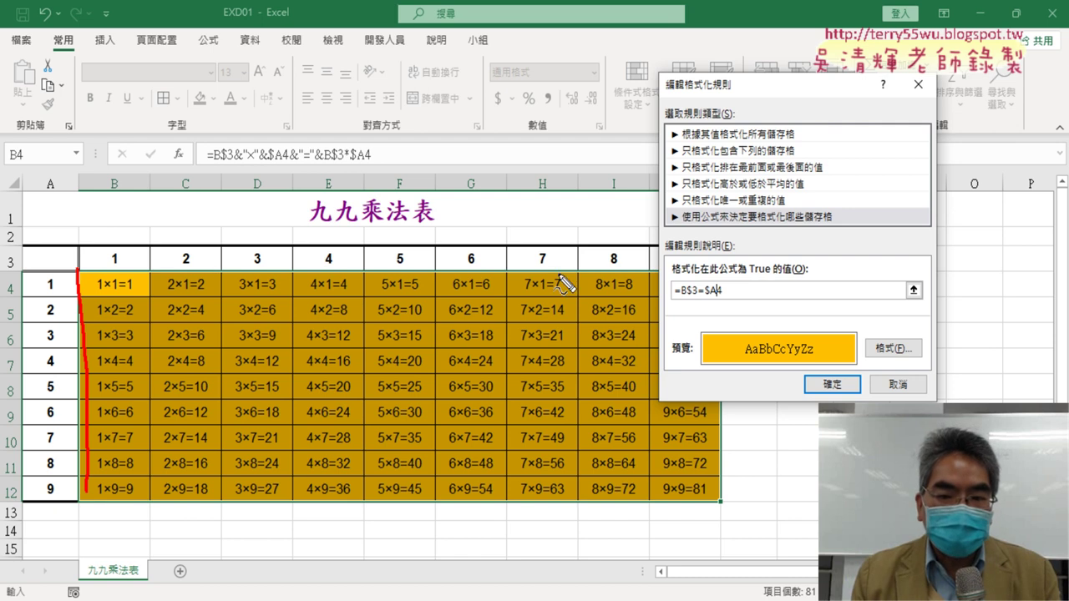
{"action": "left_click_drag", "start_coordinate": [714, 272], "coordinate": [722, 501]}
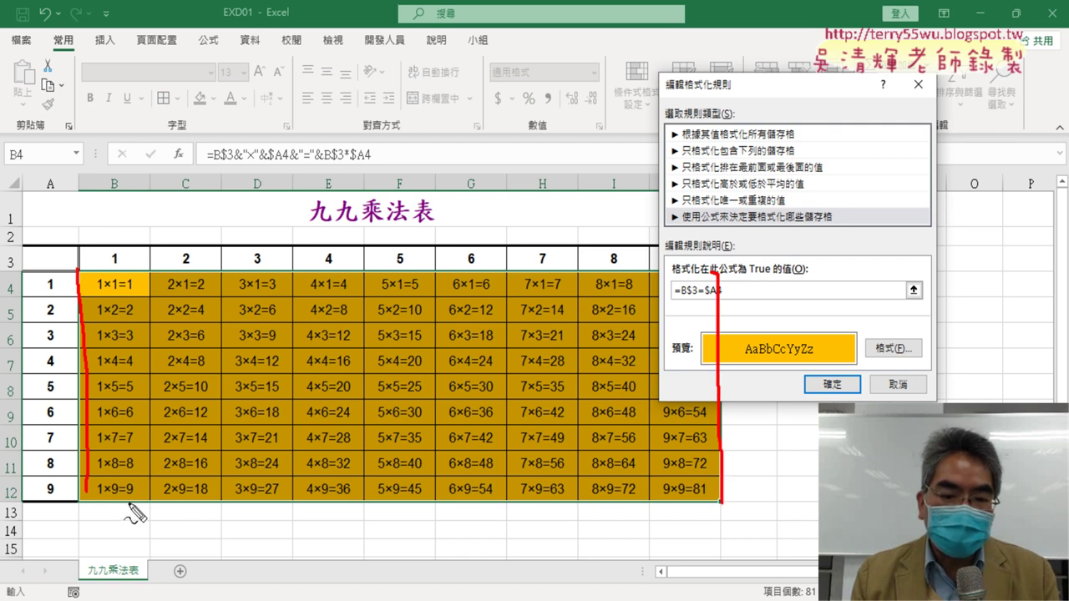
{"action": "left_click_drag", "start_coordinate": [127, 502], "coordinate": [635, 496]}
{"action": "left_click_drag", "start_coordinate": [102, 264], "coordinate": [191, 274]}
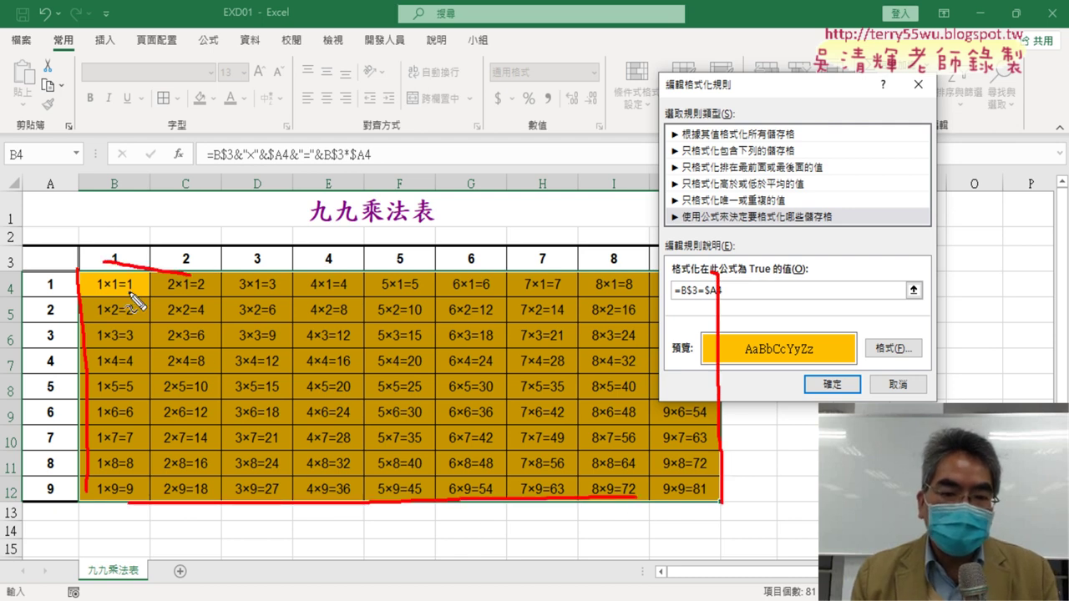
{"action": "mouse_move", "coordinate": [129, 286]}
{"action": "left_mouse_down"}
{"action": "mouse_move", "coordinate": [219, 285]}
{"action": "mouse_move", "coordinate": [239, 297]}
{"action": "left_mouse_up"}
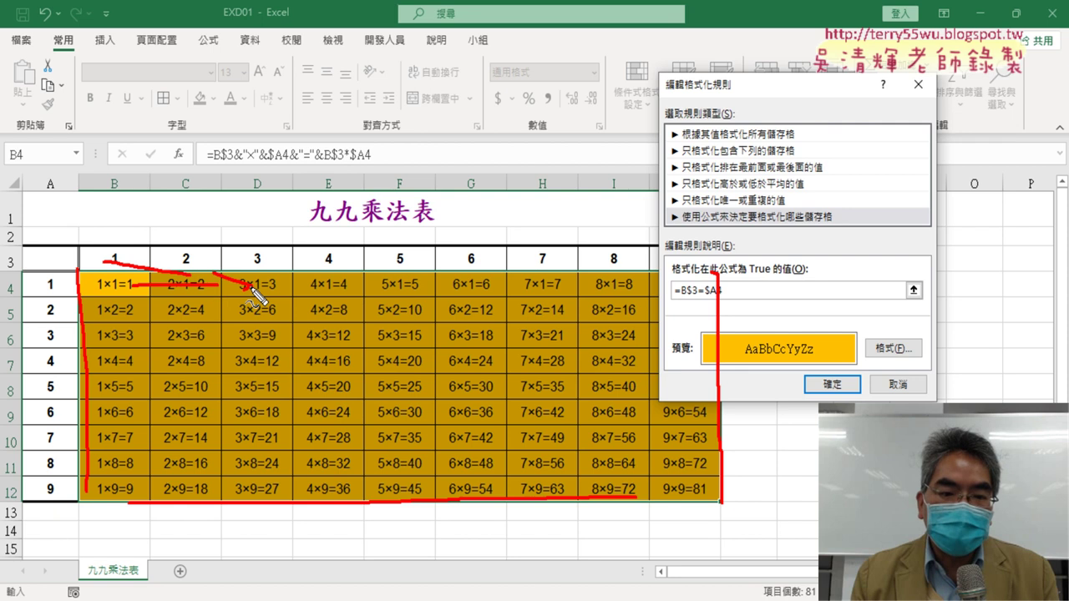
{"action": "left_click_drag", "start_coordinate": [466, 312], "coordinate": [488, 403]}
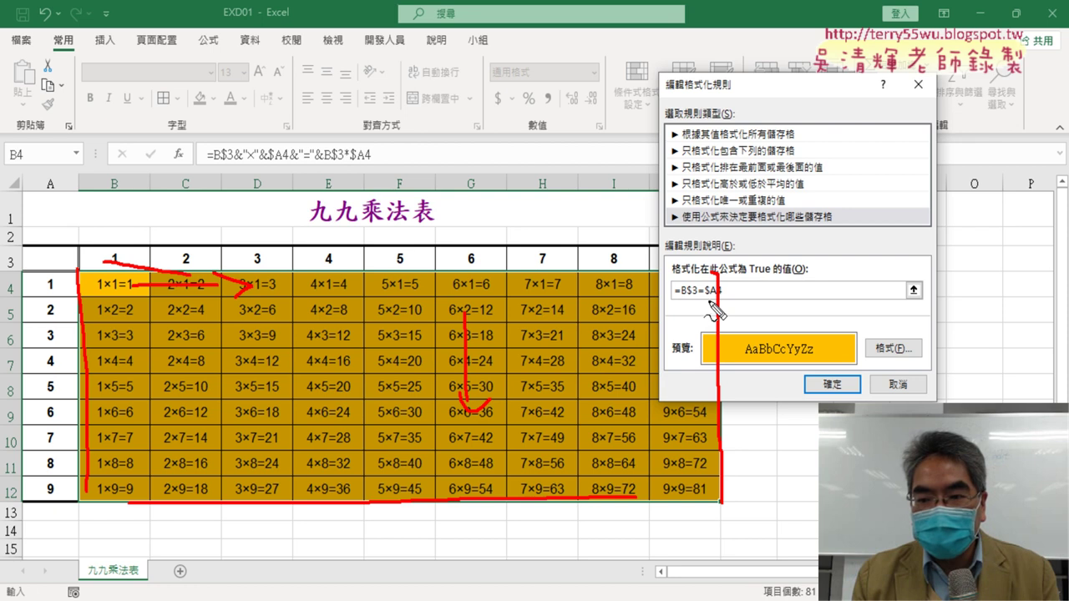
{"action": "left_click_drag", "start_coordinate": [716, 283], "coordinate": [717, 300]}
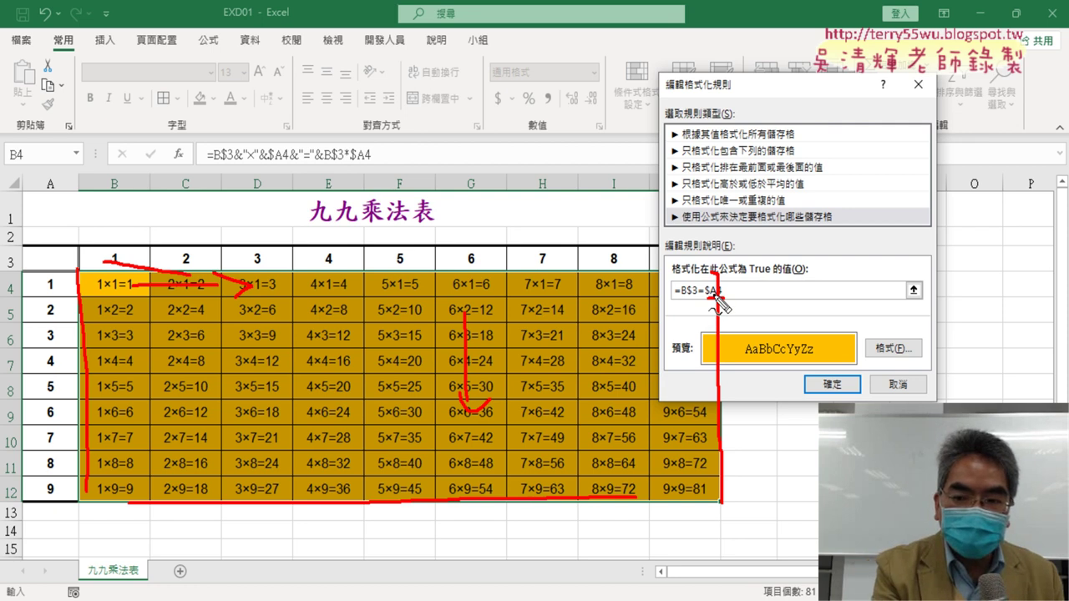
{"action": "key", "text": "Escape"}
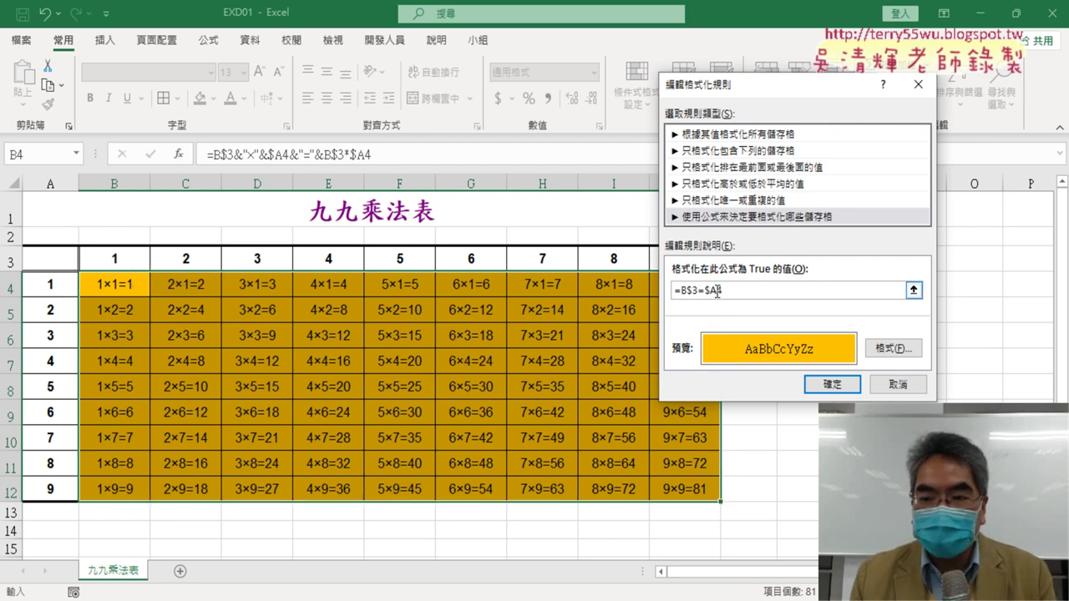
{"action": "left_click_drag", "start_coordinate": [706, 296], "coordinate": [716, 288]}
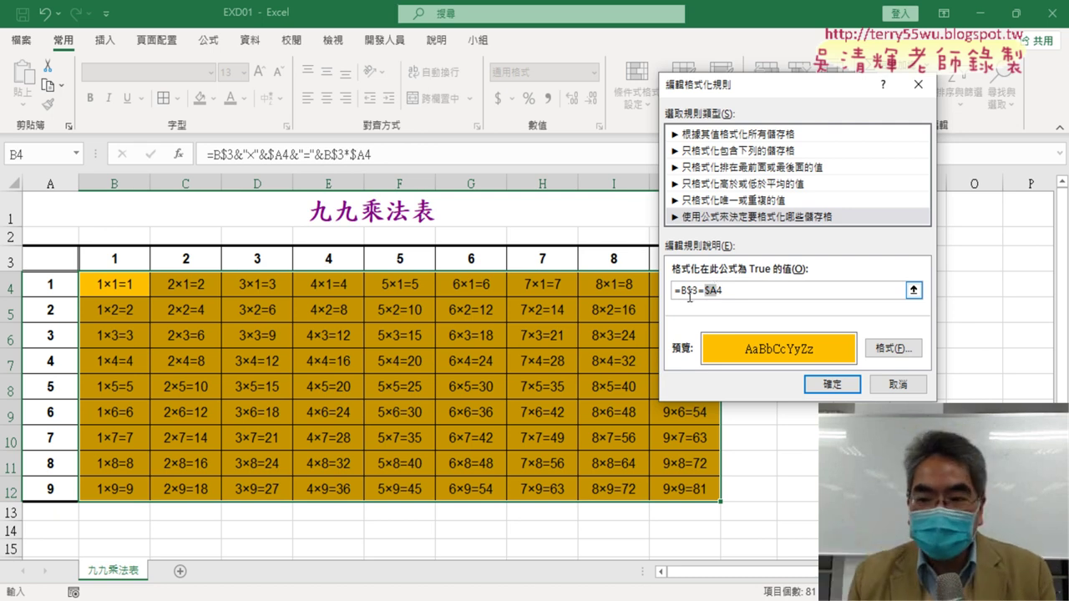
{"action": "left_click", "coordinate": [687, 293]}
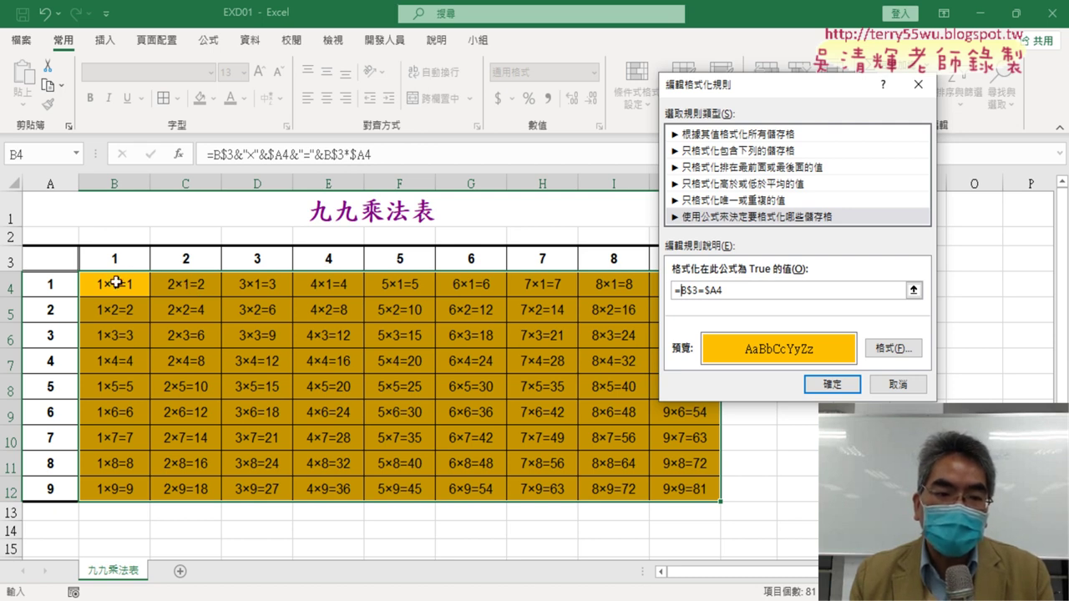
{"action": "key", "text": "End"}
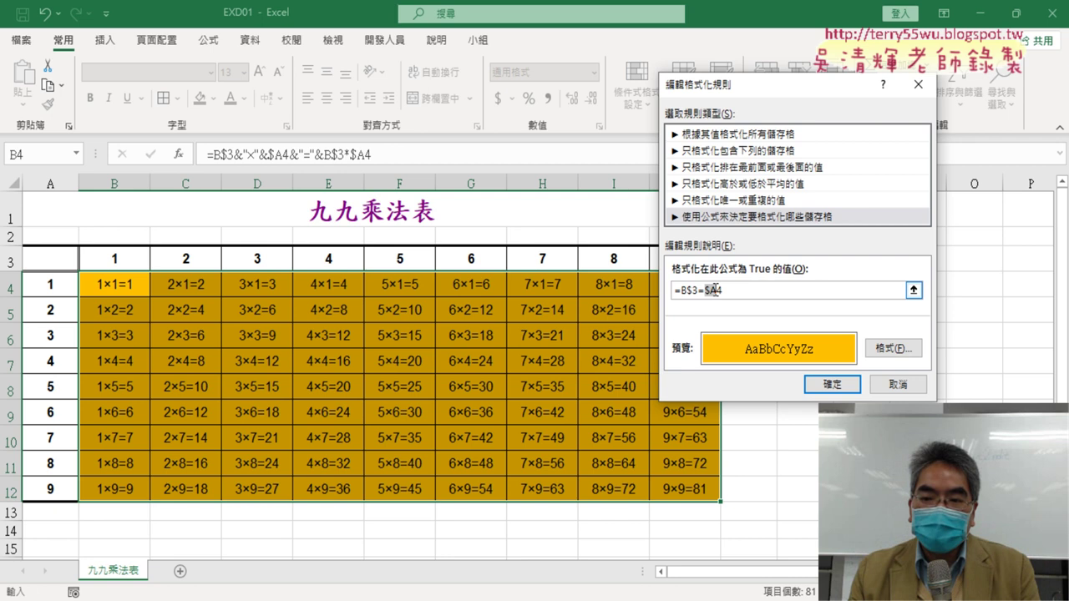
{"action": "key", "text": "Home"}
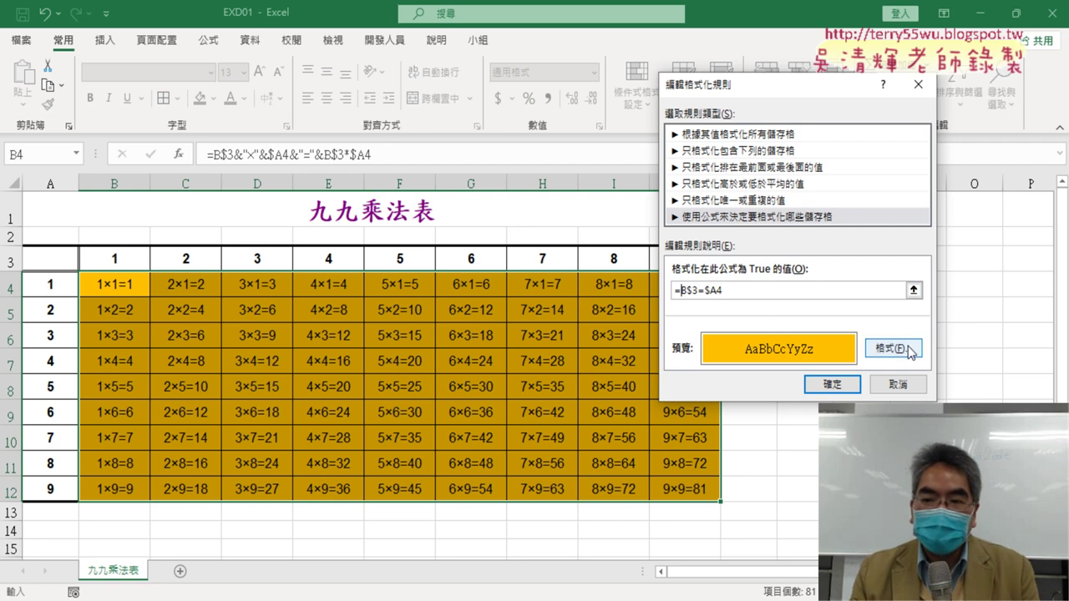
{"action": "left_click", "coordinate": [849, 386]}
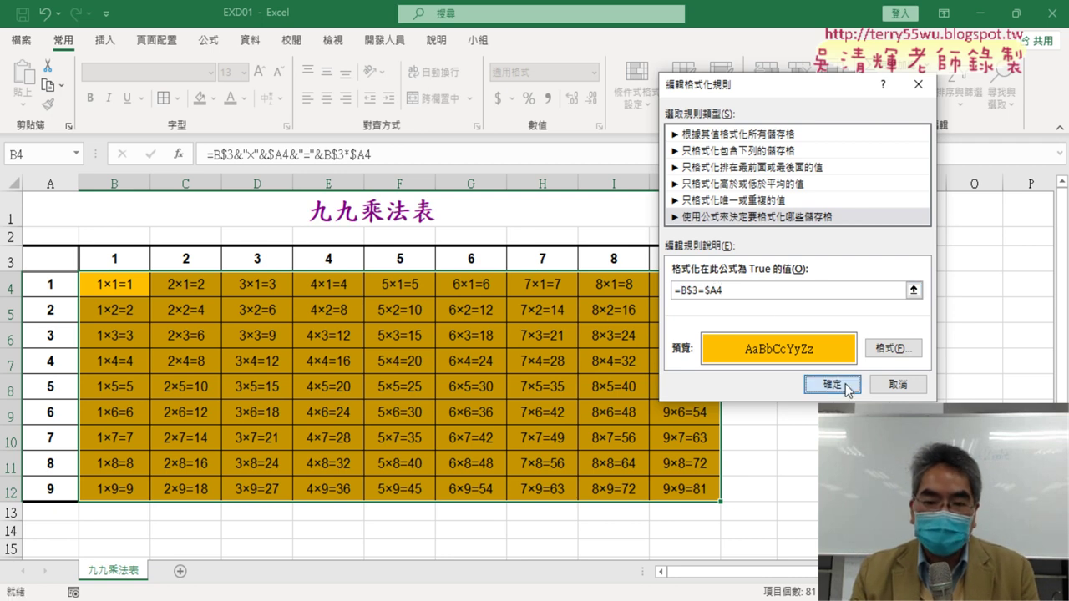
{"action": "left_click", "coordinate": [1021, 349]}
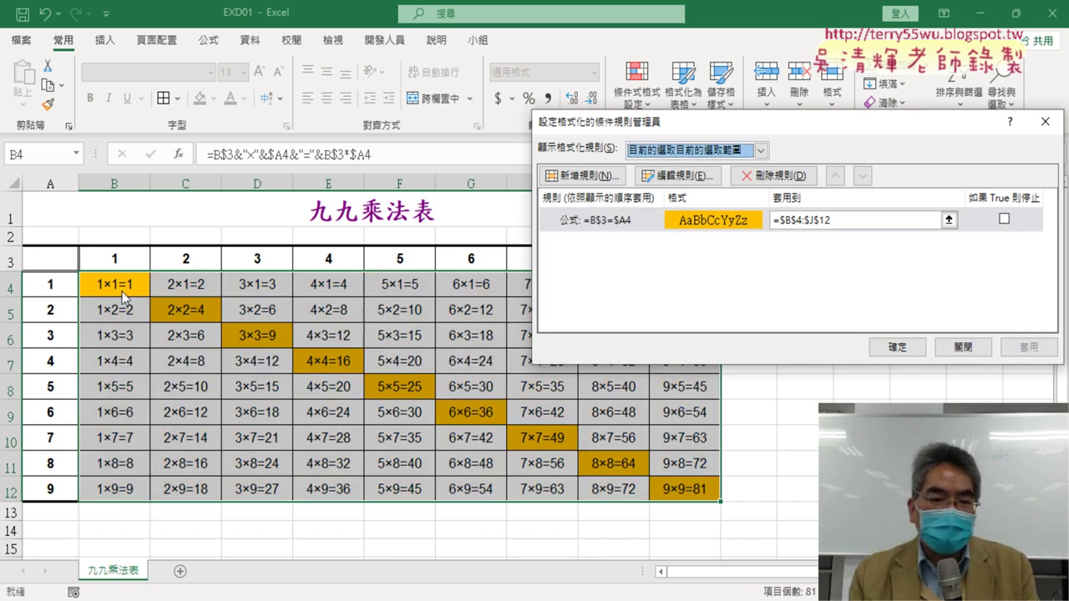
Close the Rules Manager and reselect the table range B4:J12.
{"action": "left_click", "coordinate": [897, 346]}
{"action": "left_click", "coordinate": [907, 343]}
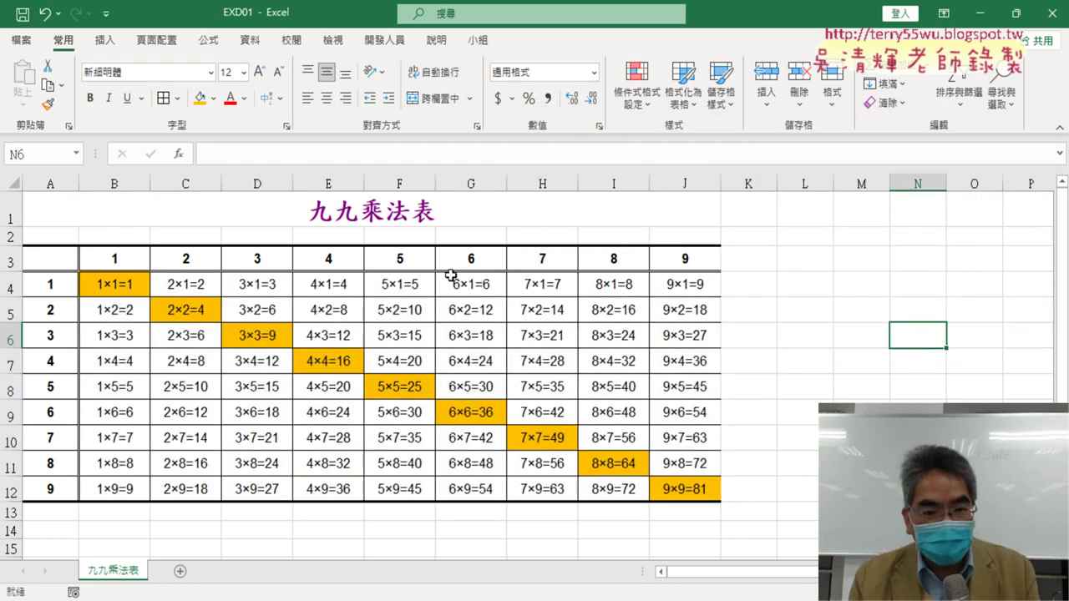
{"action": "left_click", "coordinate": [111, 284]}
{"action": "left_click_drag", "start_coordinate": [111, 284], "coordinate": [694, 486]}
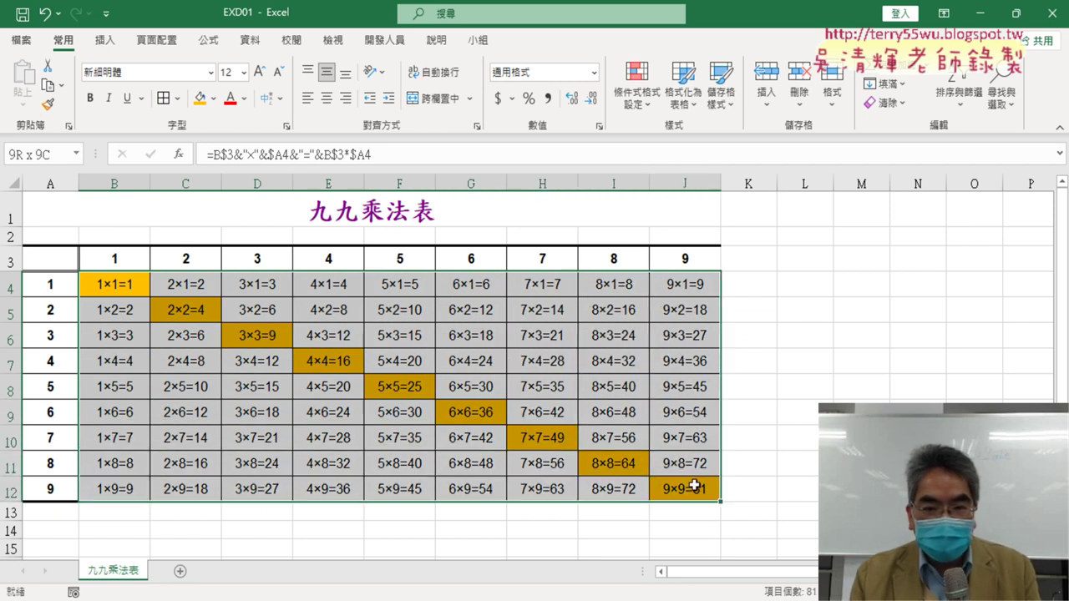
{"action": "left_click_drag", "start_coordinate": [694, 486], "coordinate": [694, 486]}
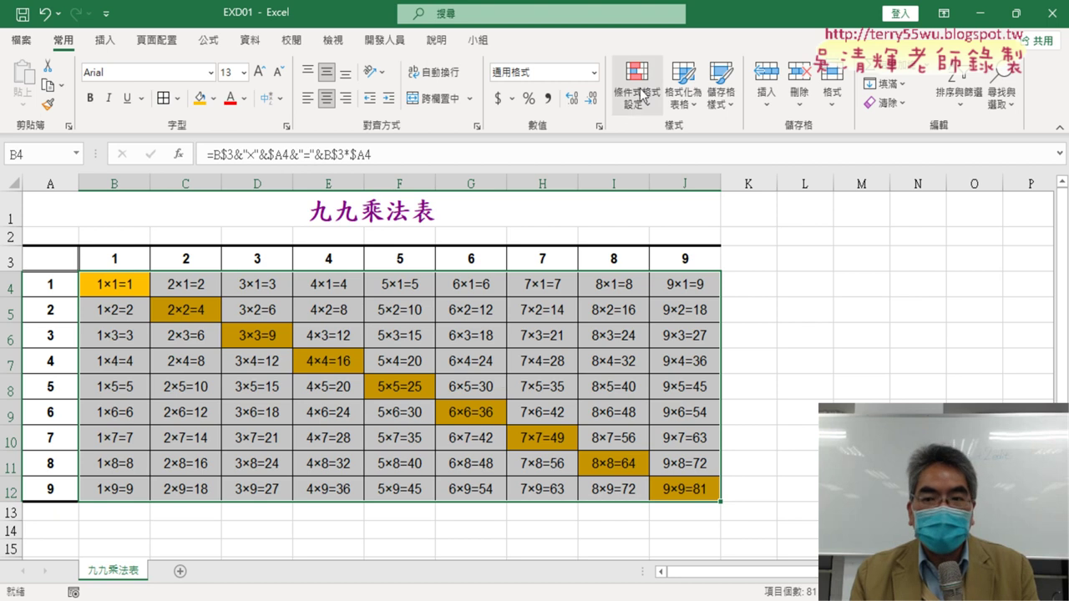
Start a new formula-based rule, then cancel it.
{"action": "left_click", "coordinate": [639, 96]}
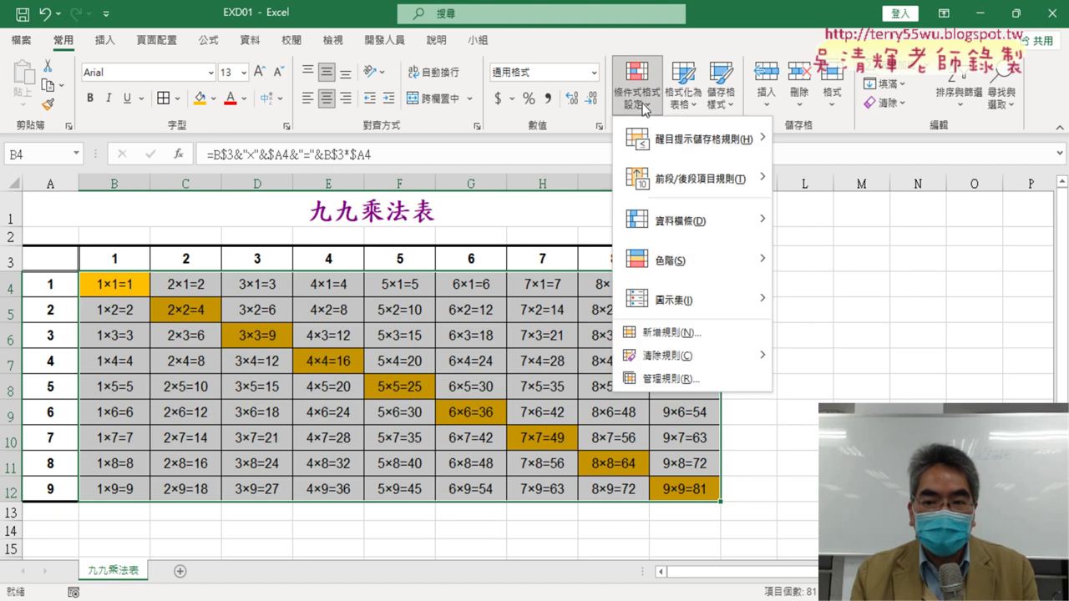
{"action": "left_click", "coordinate": [690, 333]}
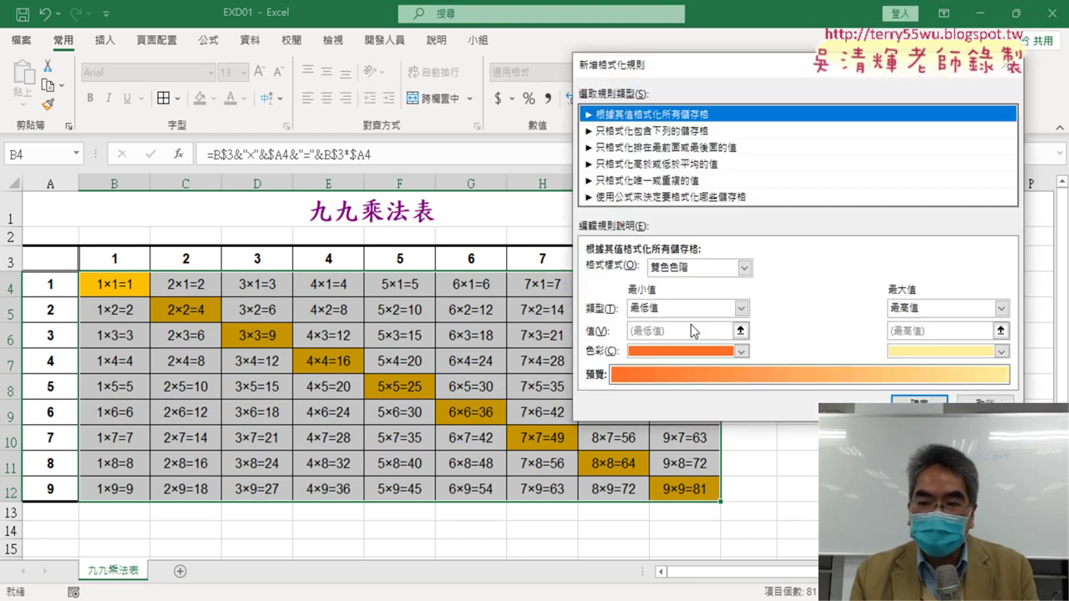
{"action": "left_click", "coordinate": [662, 199]}
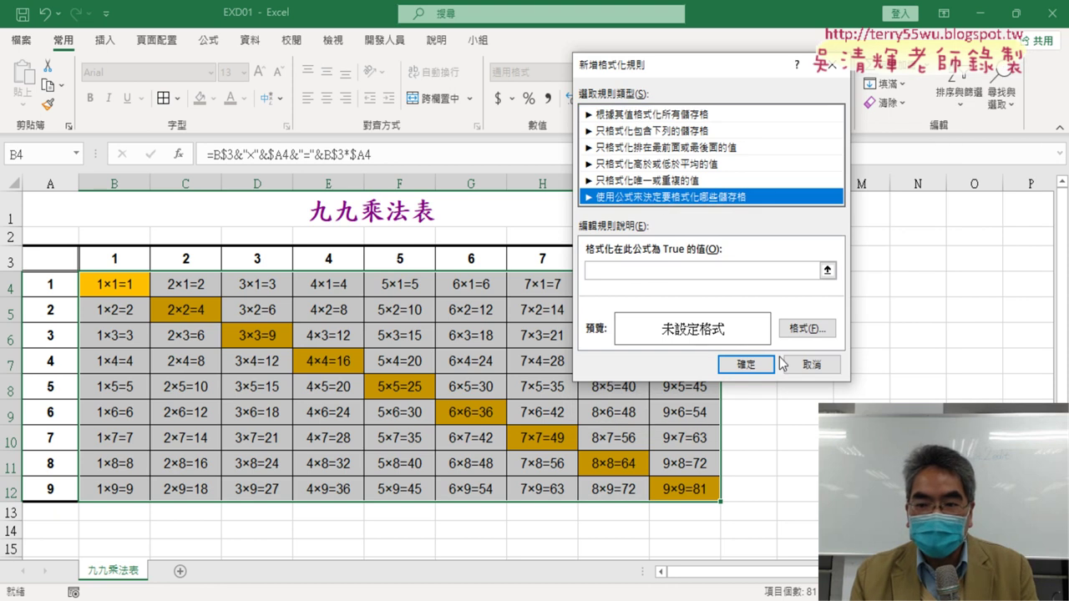
{"action": "left_click", "coordinate": [812, 364]}
Review the diagonal rule in the Rules Manager without changes, then go to the File page.
{"action": "left_click", "coordinate": [637, 88]}
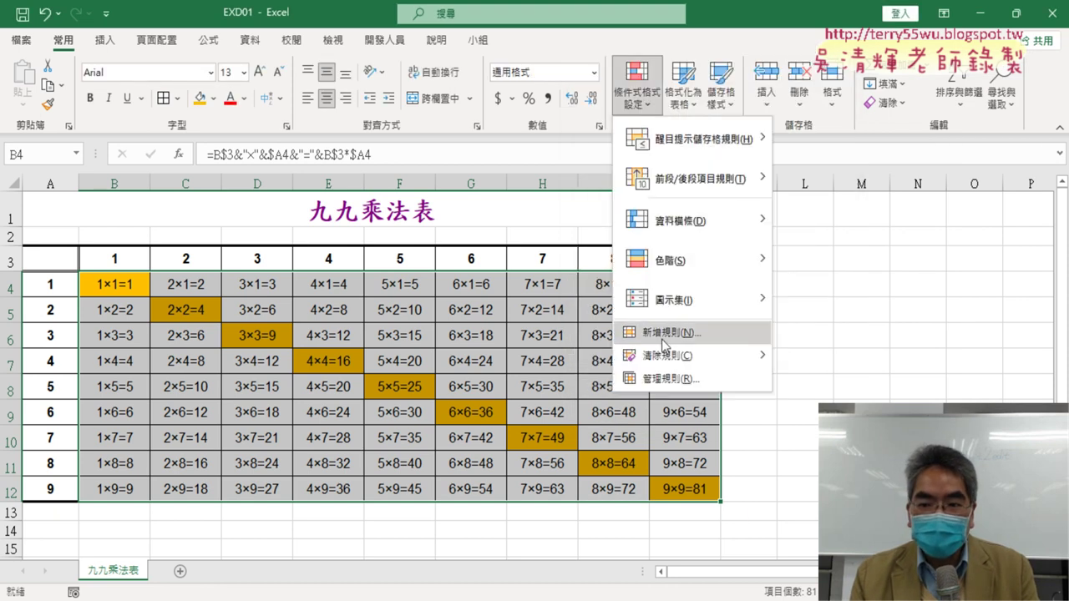
{"action": "left_click", "coordinate": [669, 378]}
{"action": "left_click", "coordinate": [578, 200]}
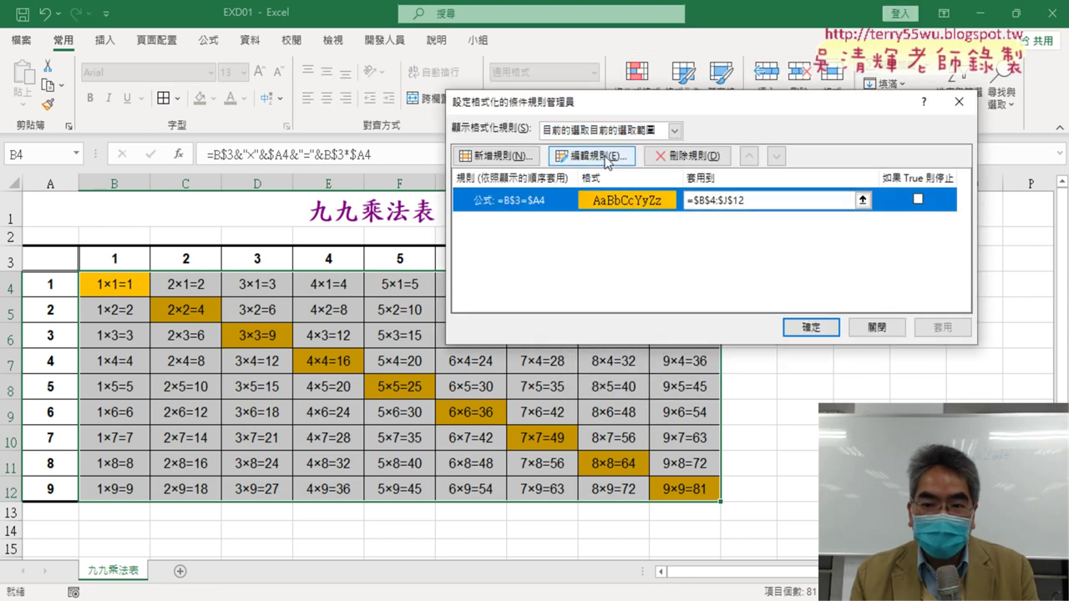
{"action": "left_click", "coordinate": [592, 156]}
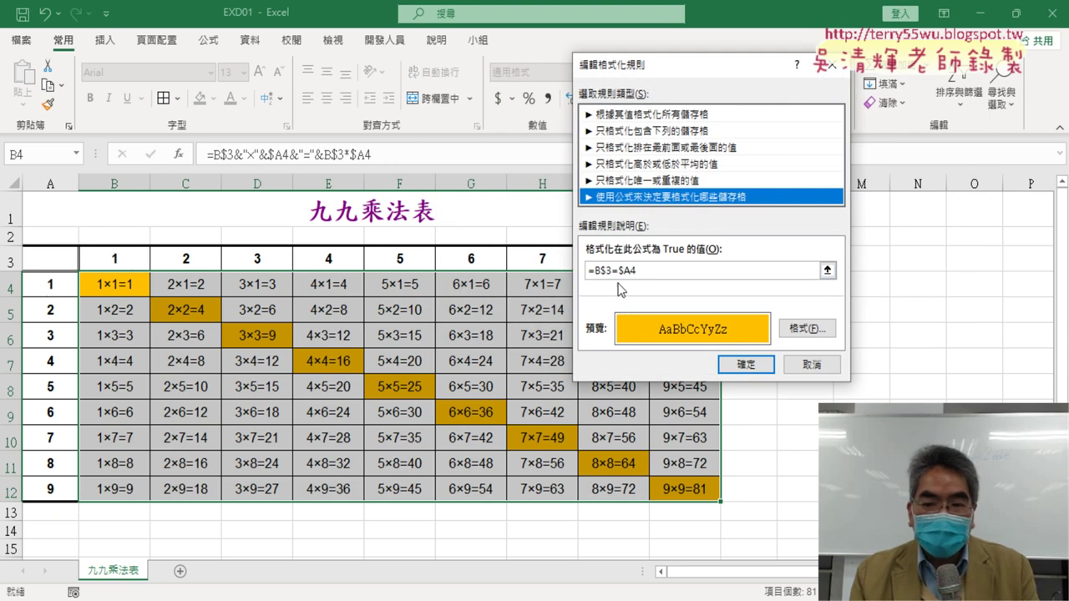
{"action": "left_click", "coordinate": [662, 271]}
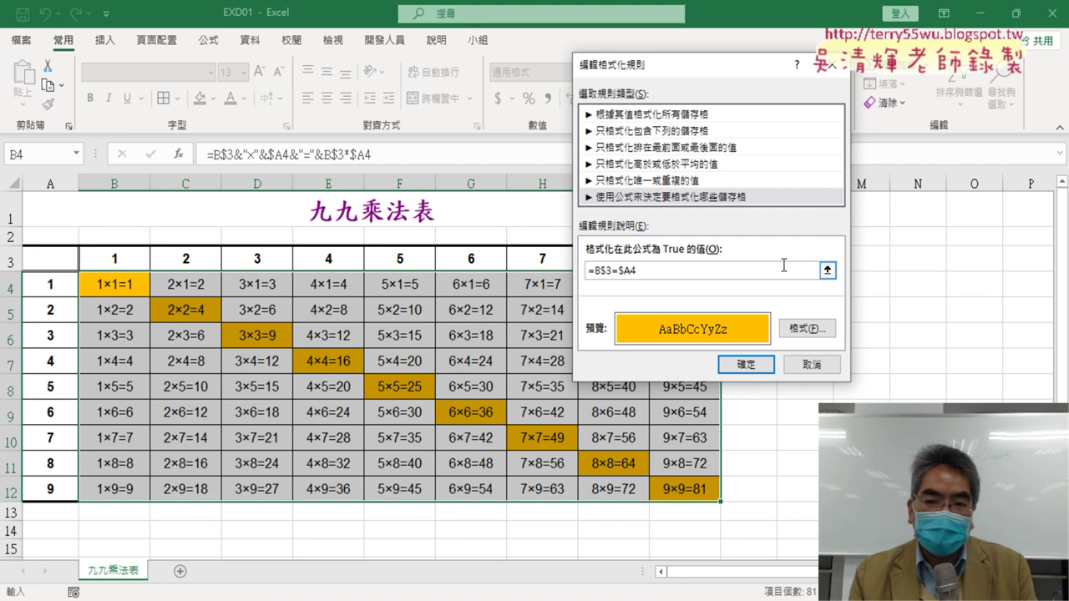
{"action": "left_click", "coordinate": [746, 364]}
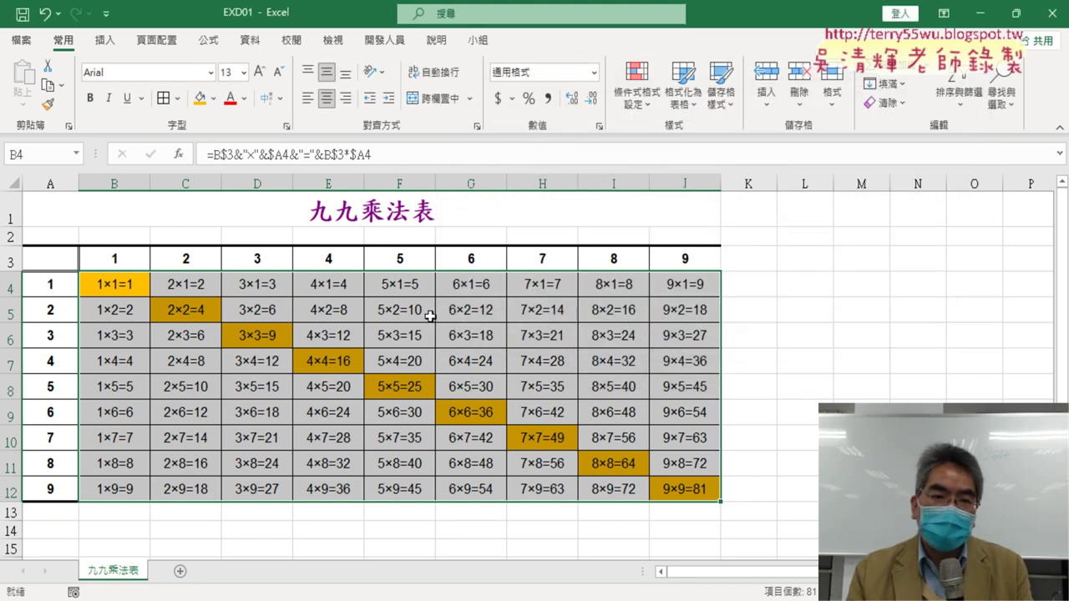
{"action": "left_click", "coordinate": [20, 42]}
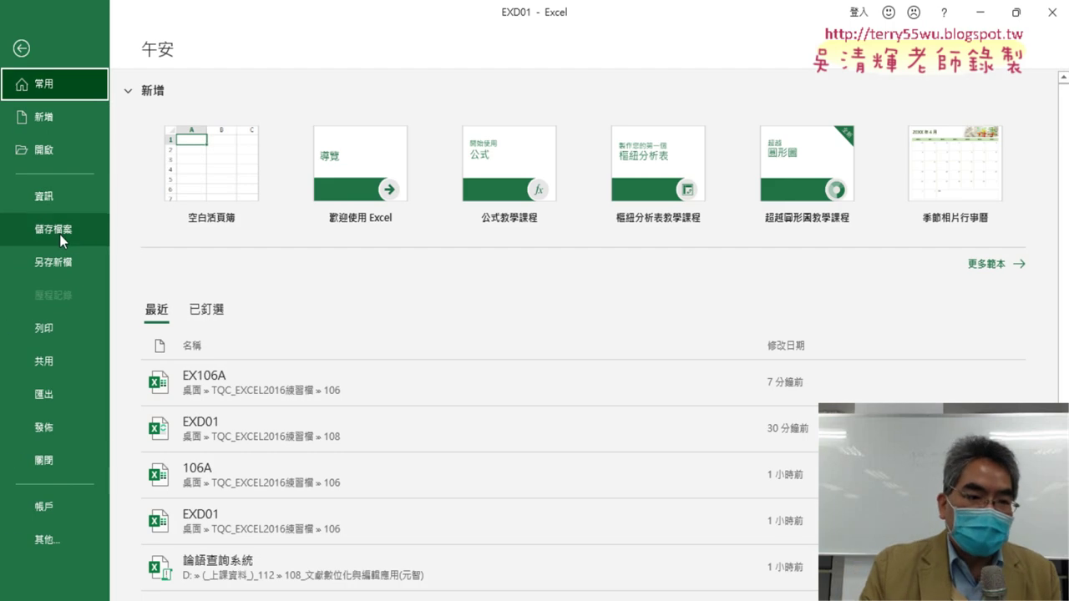
Save the workbook as EXA108 with the Excel Workbook file type in the 108 folder.
{"action": "left_click", "coordinate": [57, 264]}
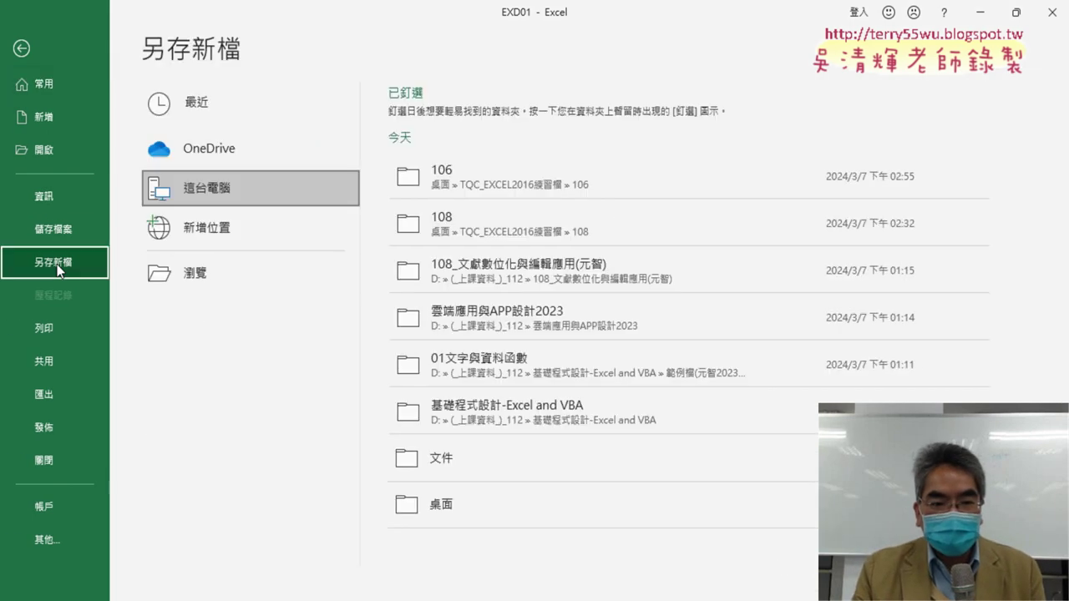
{"action": "left_click", "coordinate": [189, 277]}
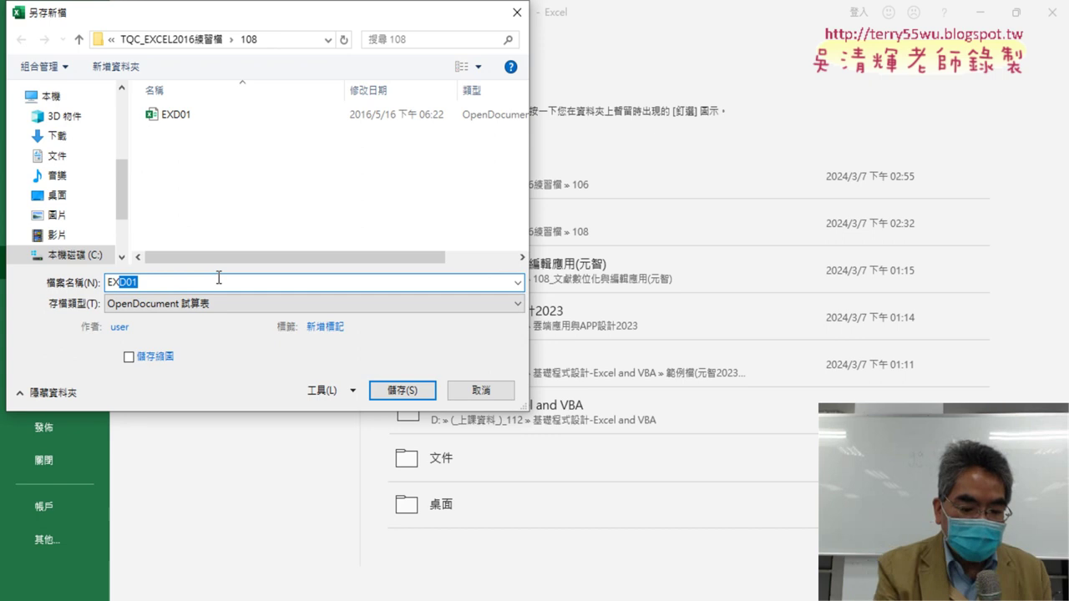
{"action": "type", "text": "EXA108"}
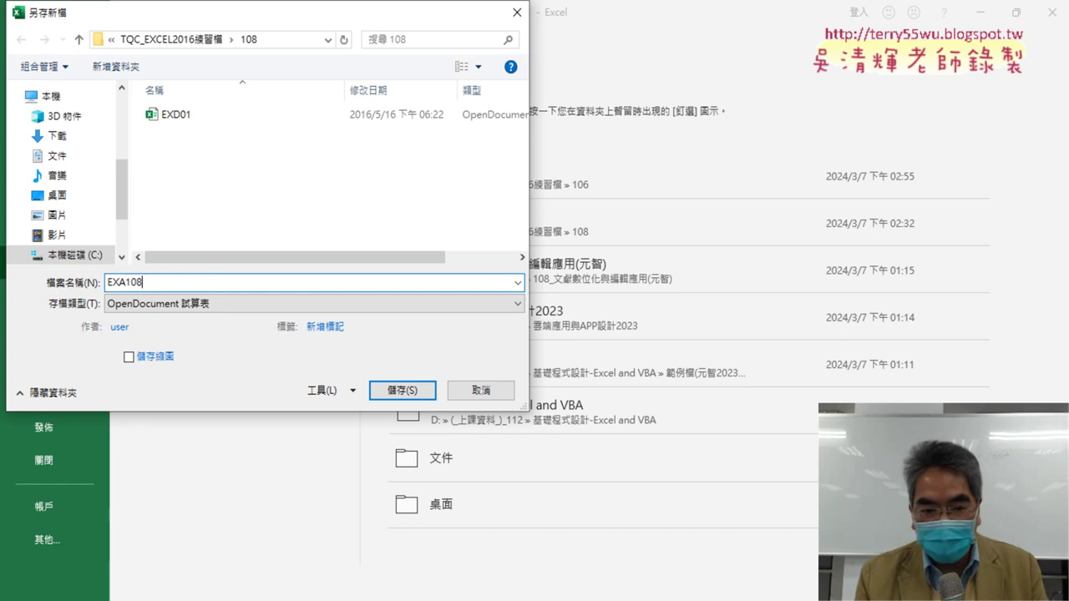
{"action": "key", "text": "Return"}
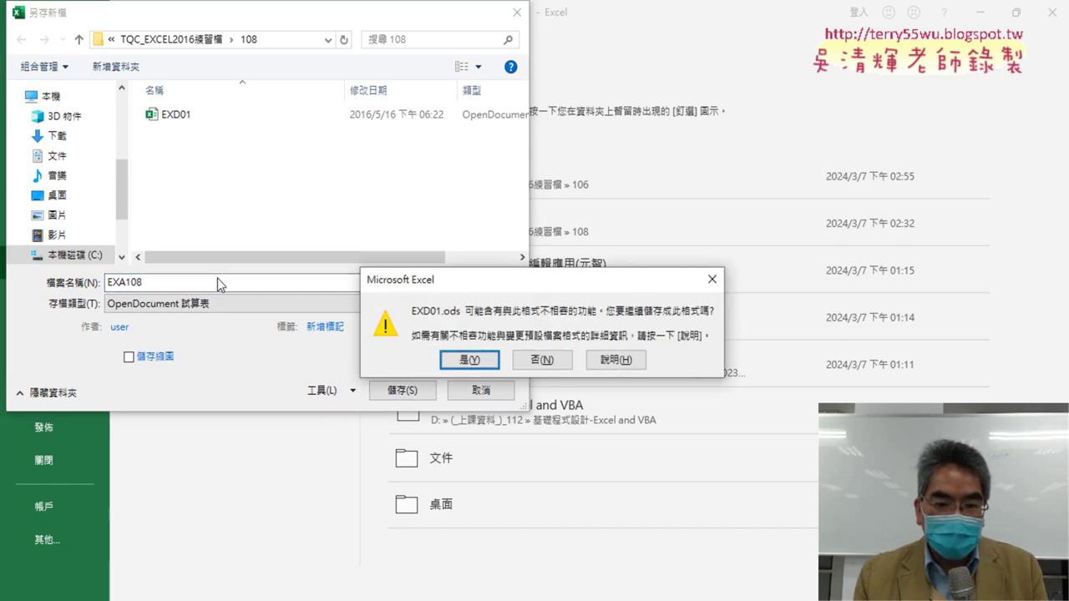
{"action": "left_click", "coordinate": [543, 360]}
{"action": "left_click", "coordinate": [238, 304]}
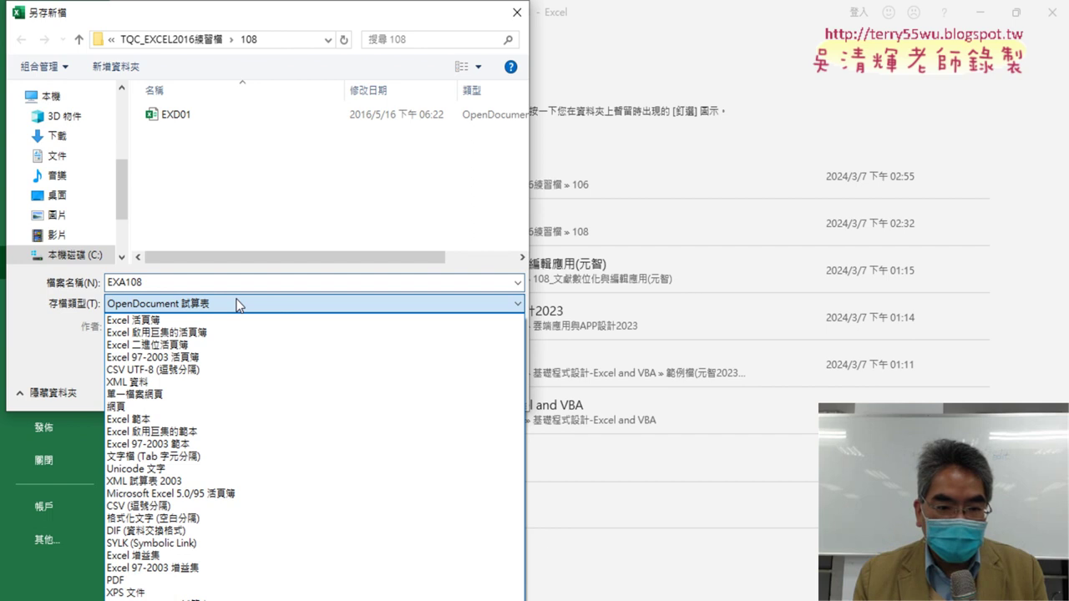
{"action": "left_click", "coordinate": [184, 320]}
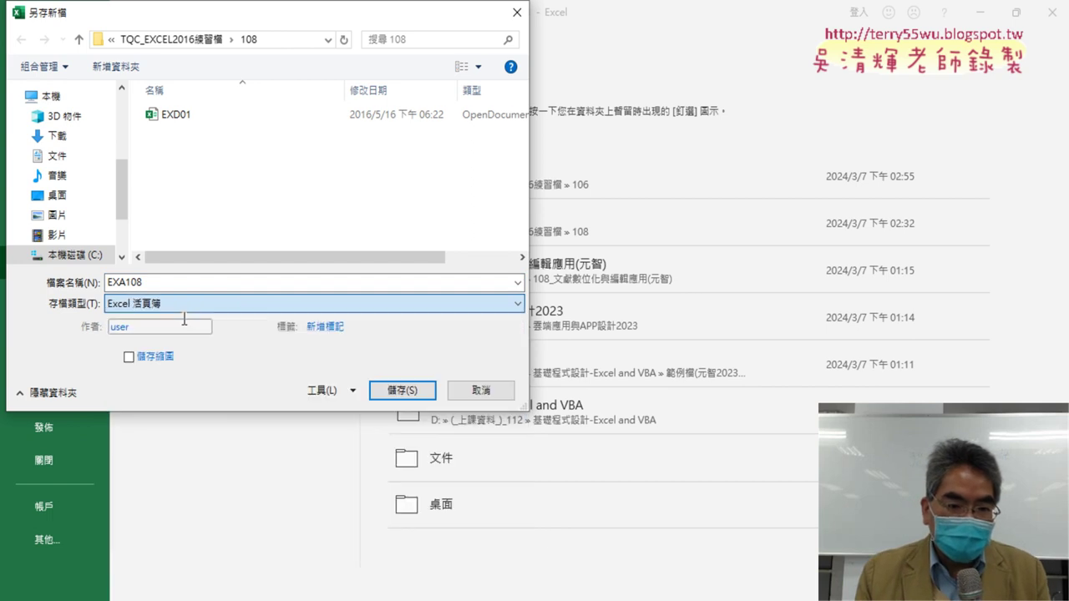
{"action": "left_click", "coordinate": [402, 391]}
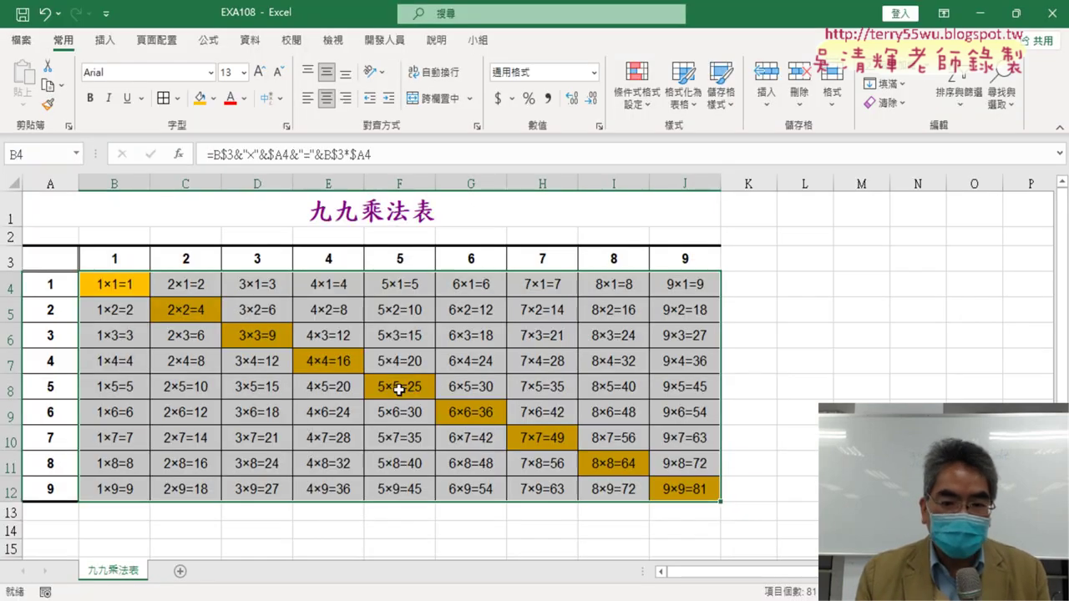
{"action": "left_click", "coordinate": [760, 409]}
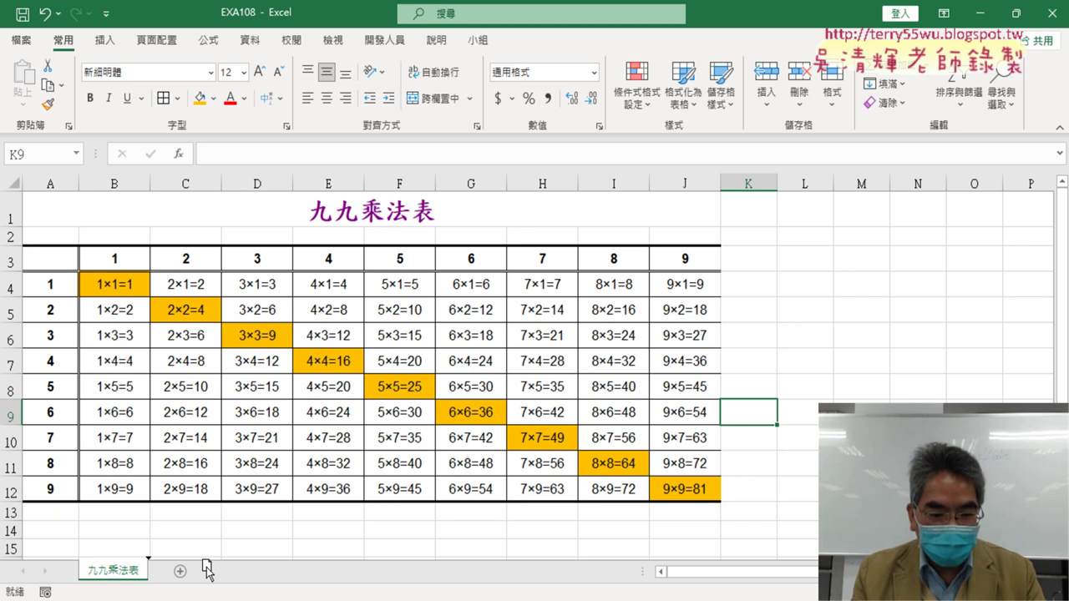
Duplicate the 九九乘法表 sheet and clear the conditional formatting rules from the copy's B4:J12.
{"action": "left_click_drag", "start_coordinate": [206, 571], "coordinate": [209, 572]}
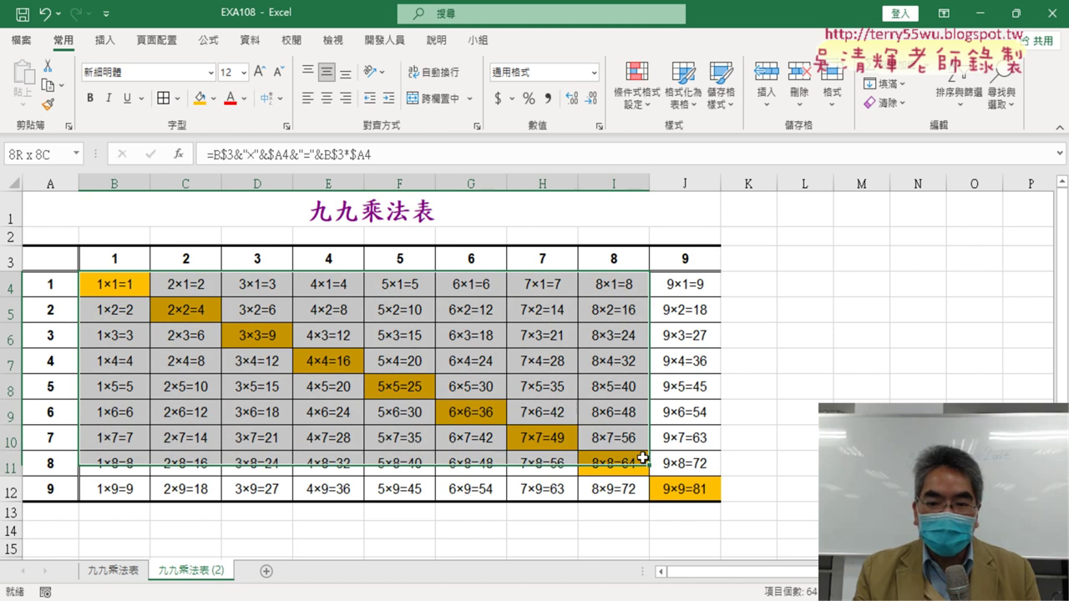
{"action": "left_click_drag", "start_coordinate": [114, 284], "coordinate": [685, 489]}
{"action": "left_click", "coordinate": [639, 92]}
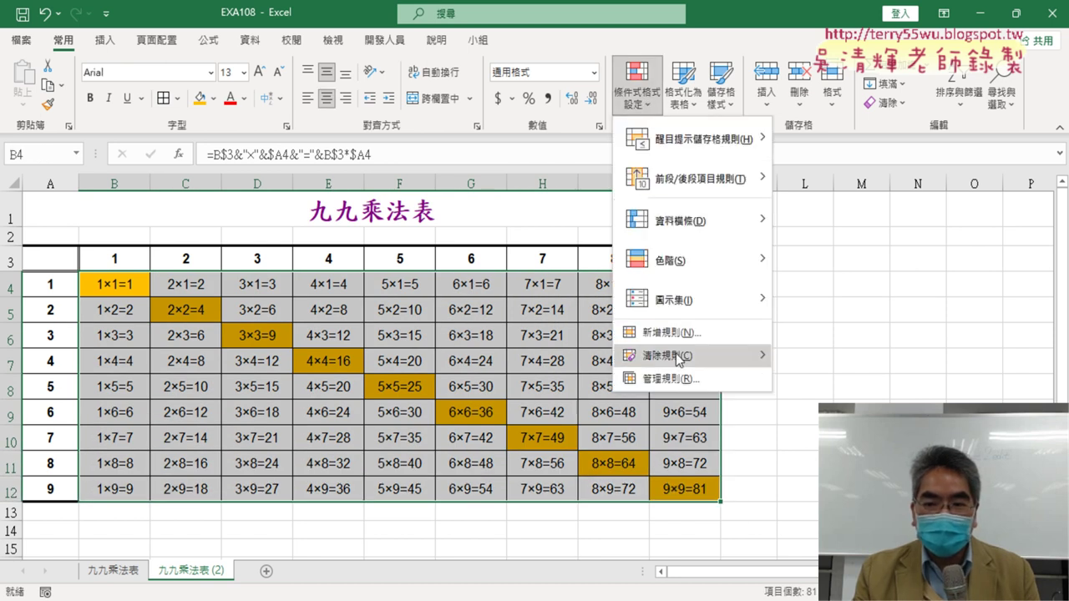
{"action": "mouse_move", "coordinate": [681, 355]}
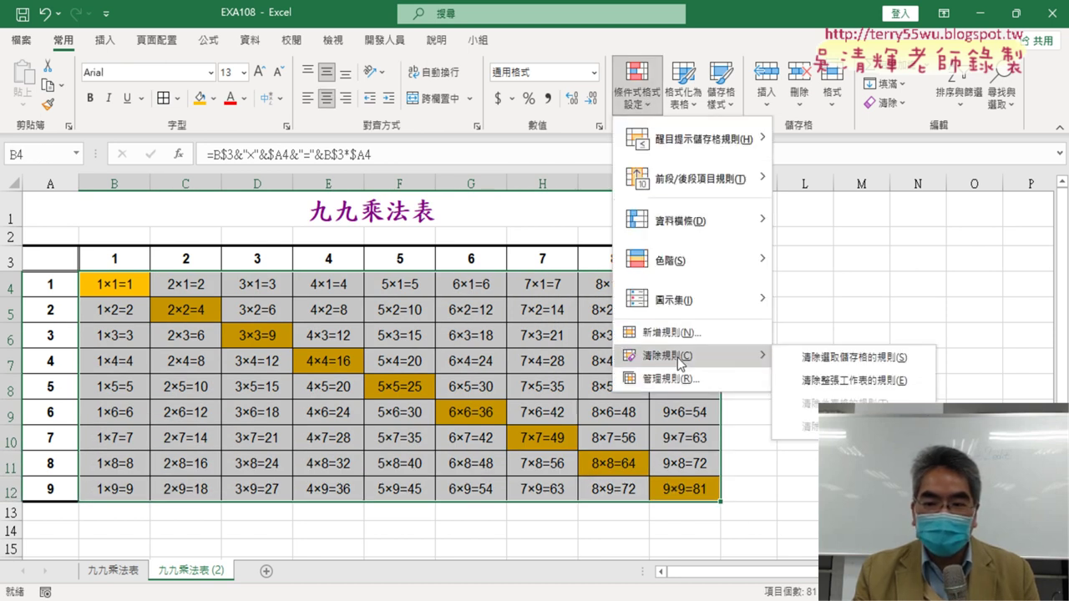
{"action": "left_click", "coordinate": [835, 365]}
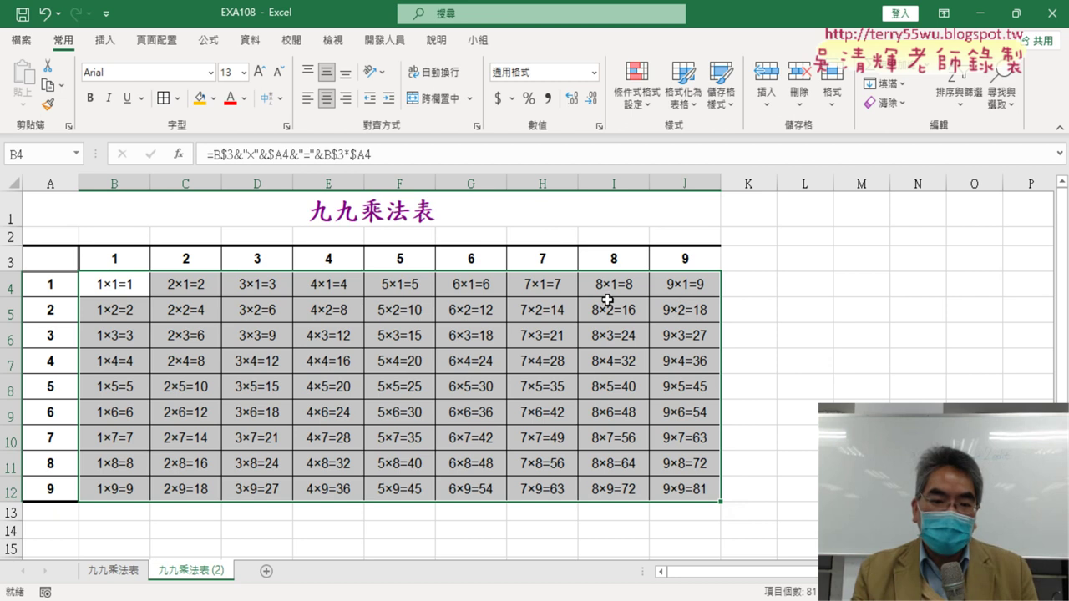
{"action": "left_click", "coordinate": [124, 489]}
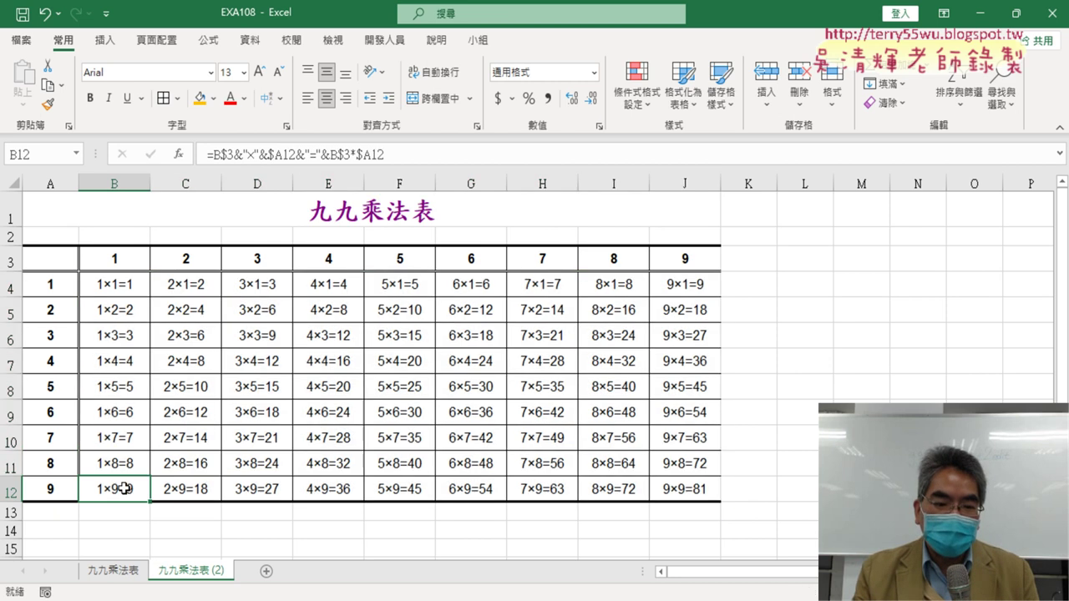
{"action": "key", "text": "Right"}
{"action": "key", "text": "Up"}
{"action": "key", "text": "Right"}
{"action": "key", "text": "Up"}
{"action": "key", "text": "Right"}
{"action": "key", "text": "Up"}
{"action": "key", "text": "Right"}
{"action": "key", "text": "Up"}
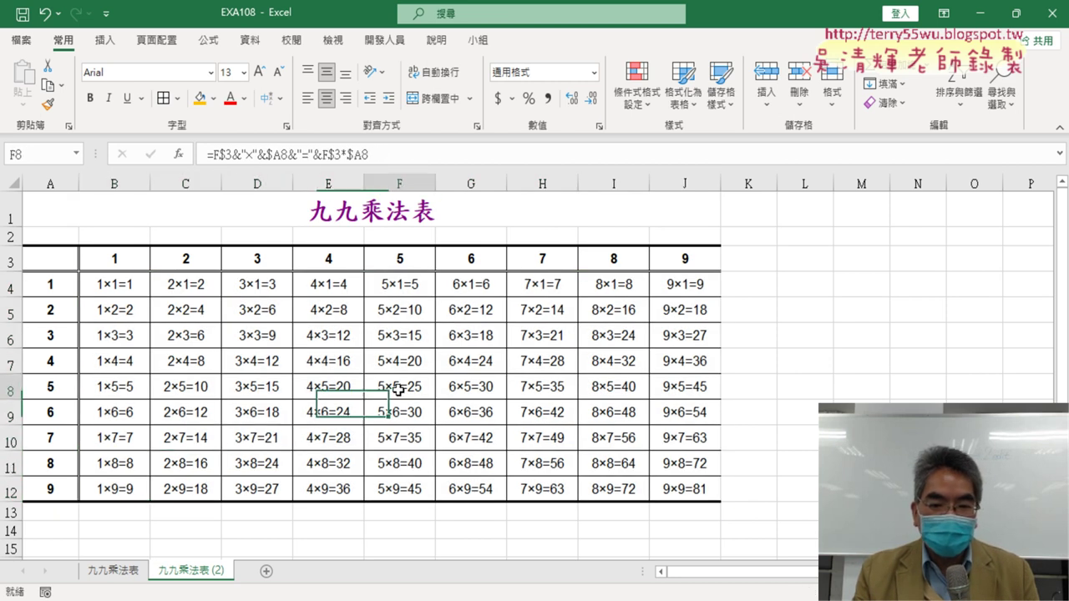
{"action": "key", "text": "Right"}
{"action": "key", "text": "Up"}
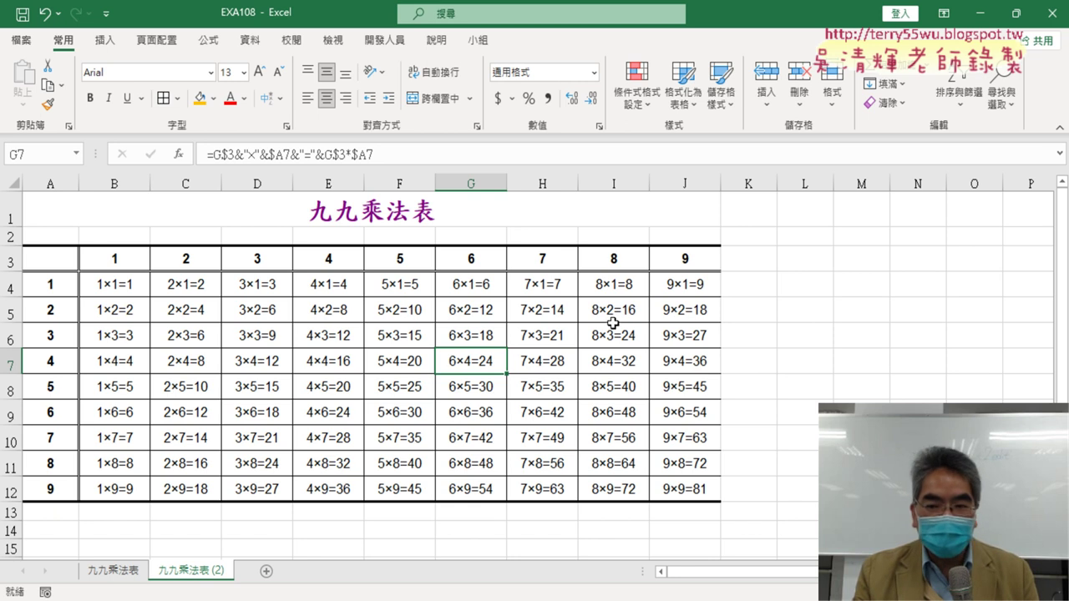
{"action": "left_click", "coordinate": [682, 290]}
{"action": "left_click", "coordinate": [609, 317]}
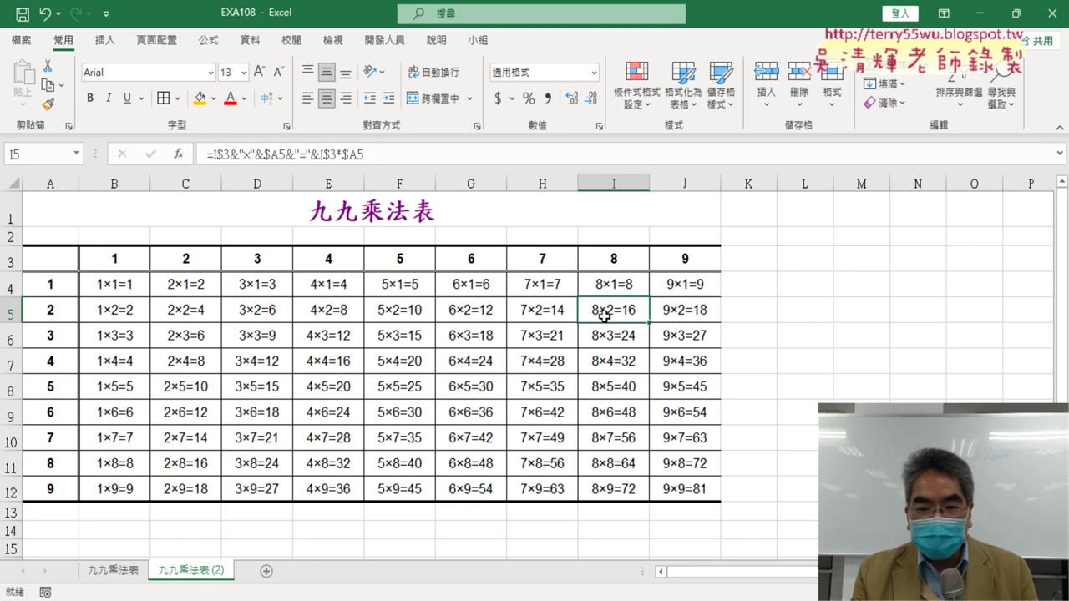
{"action": "left_click", "coordinate": [550, 338]}
{"action": "left_click", "coordinate": [473, 369]}
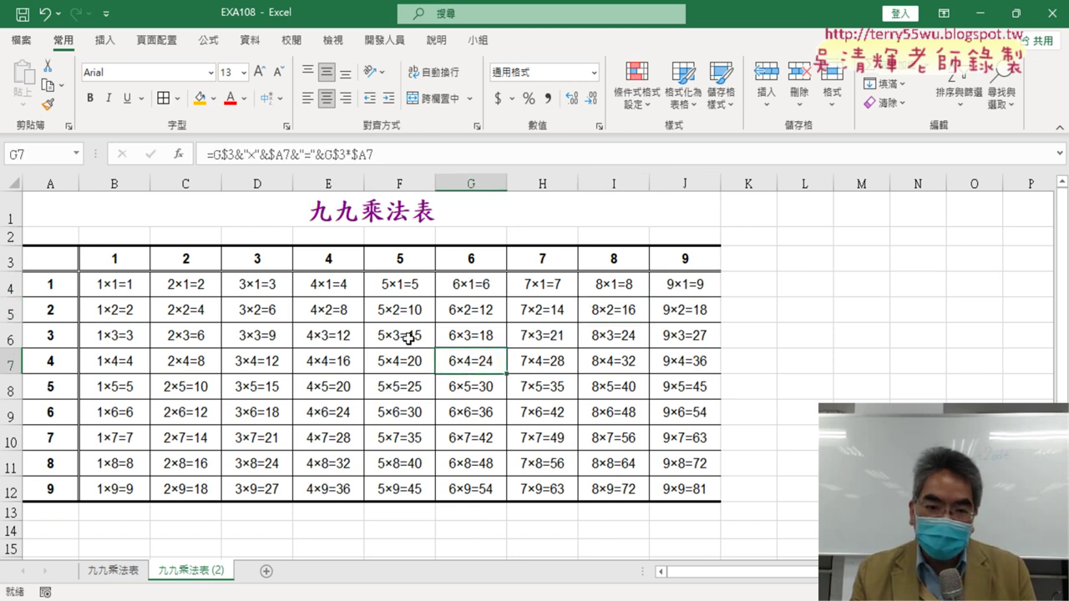
{"action": "left_click", "coordinate": [404, 389]}
{"action": "left_click", "coordinate": [324, 417]}
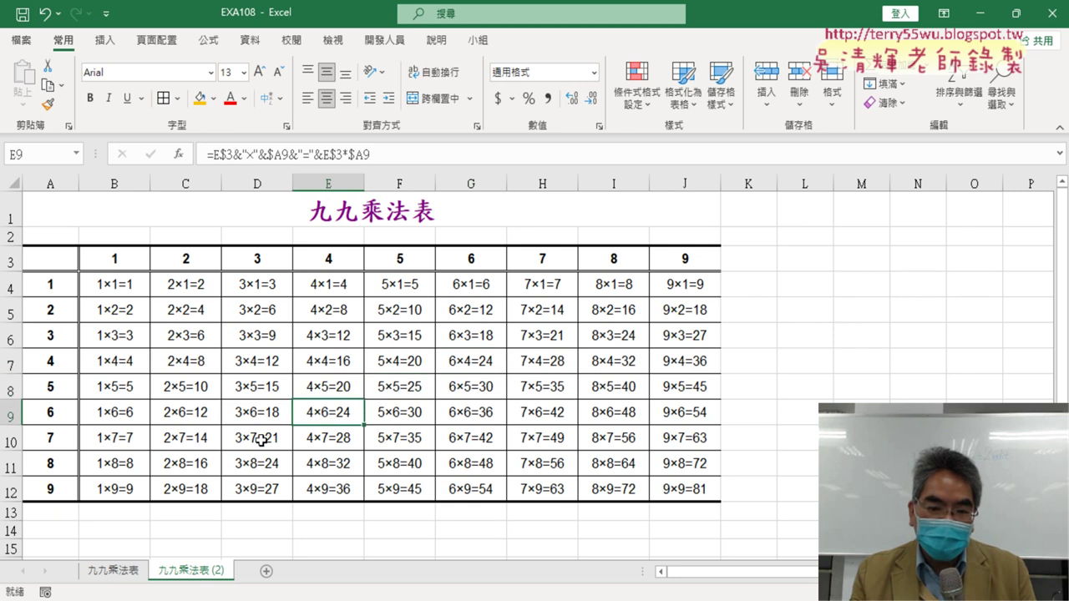
{"action": "left_click", "coordinate": [248, 445]}
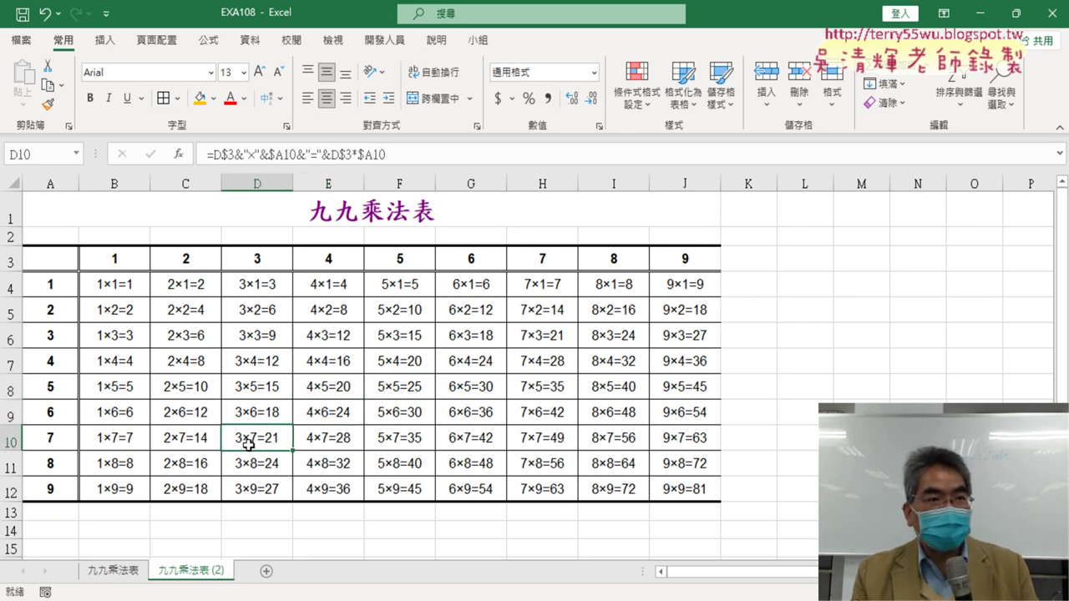
{"action": "left_click", "coordinate": [198, 470]}
{"action": "left_click", "coordinate": [122, 494]}
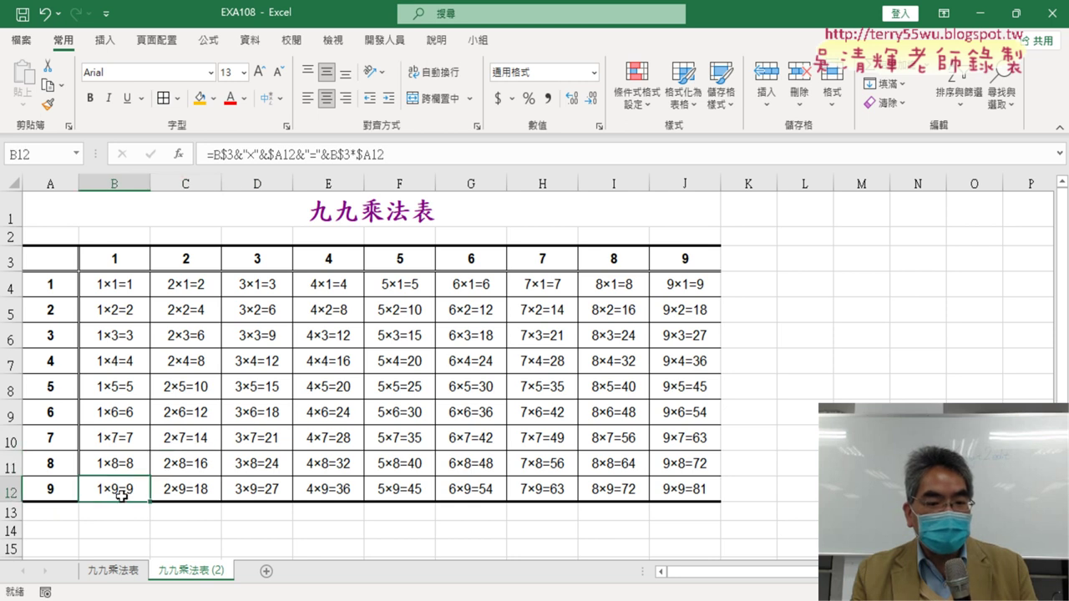
{"action": "left_click", "coordinate": [130, 569]}
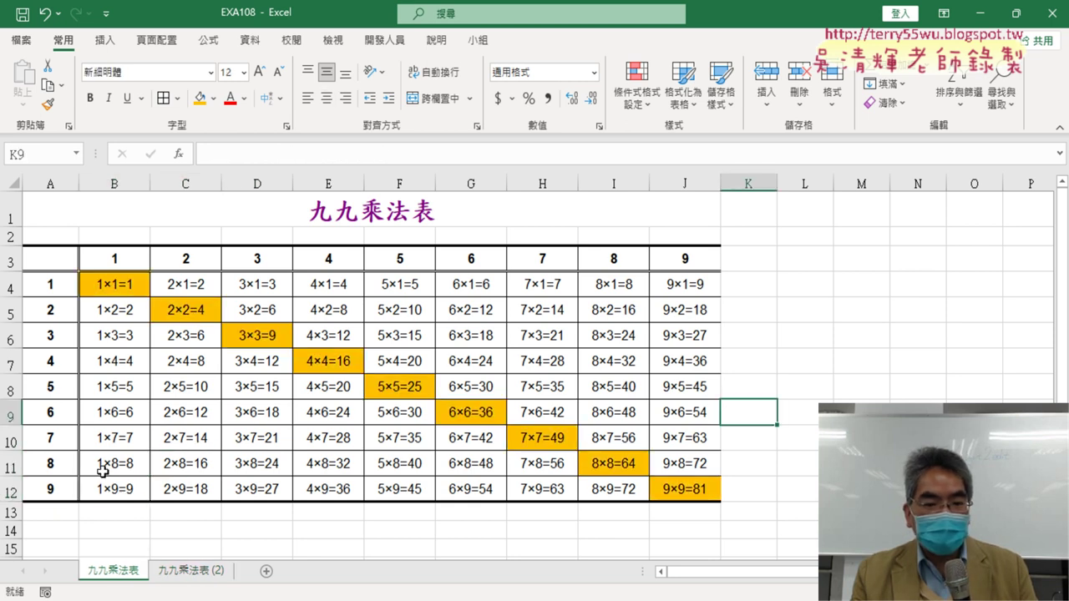
{"action": "left_click", "coordinate": [191, 571]}
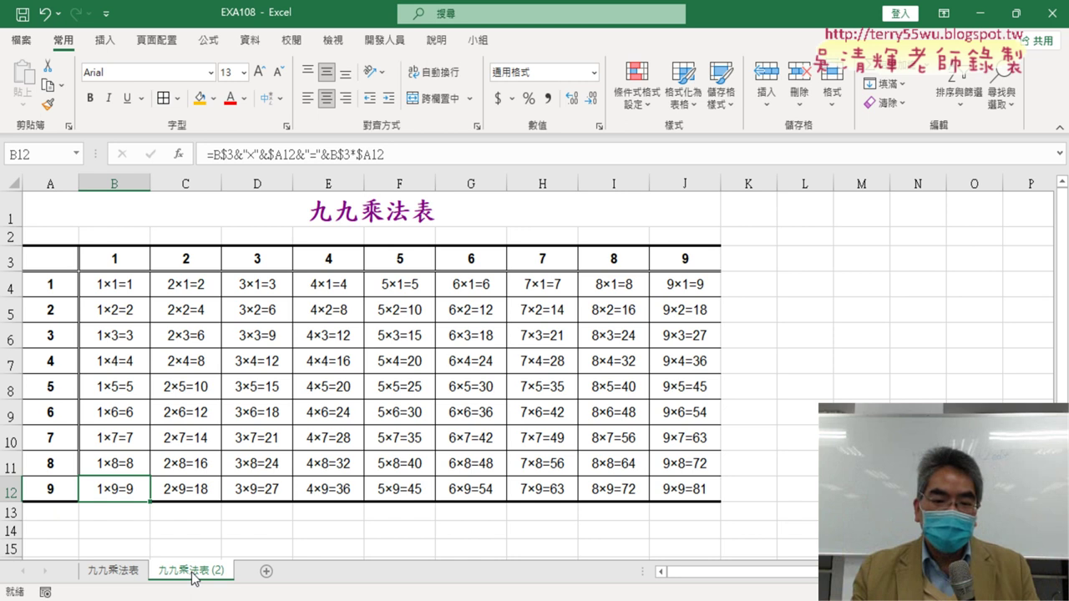
{"action": "left_click_drag", "start_coordinate": [123, 389], "coordinate": [681, 386]}
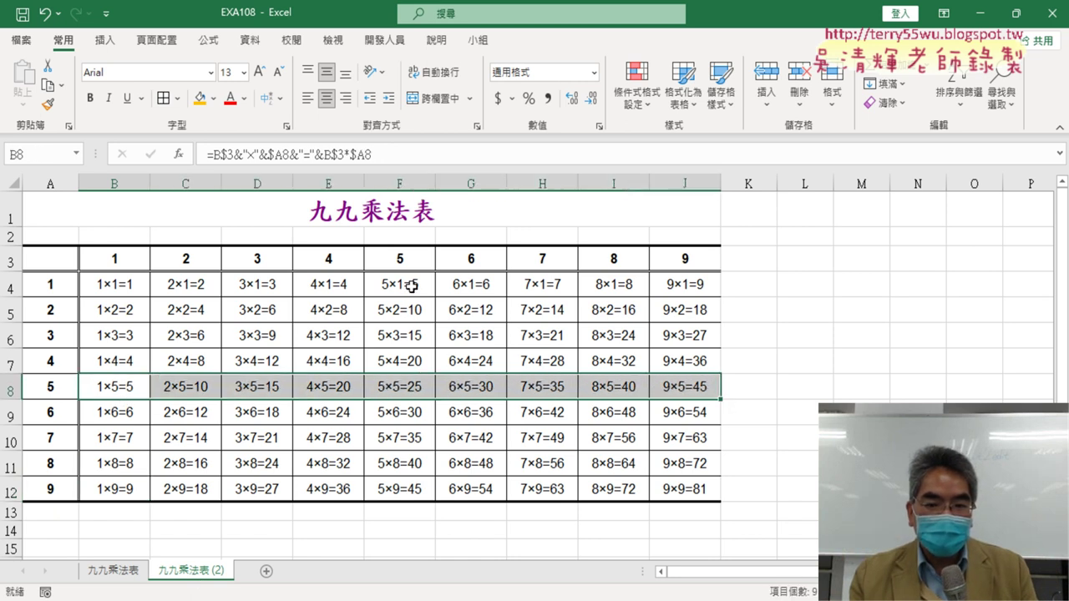
{"action": "left_click_drag", "start_coordinate": [409, 284], "coordinate": [399, 491]}
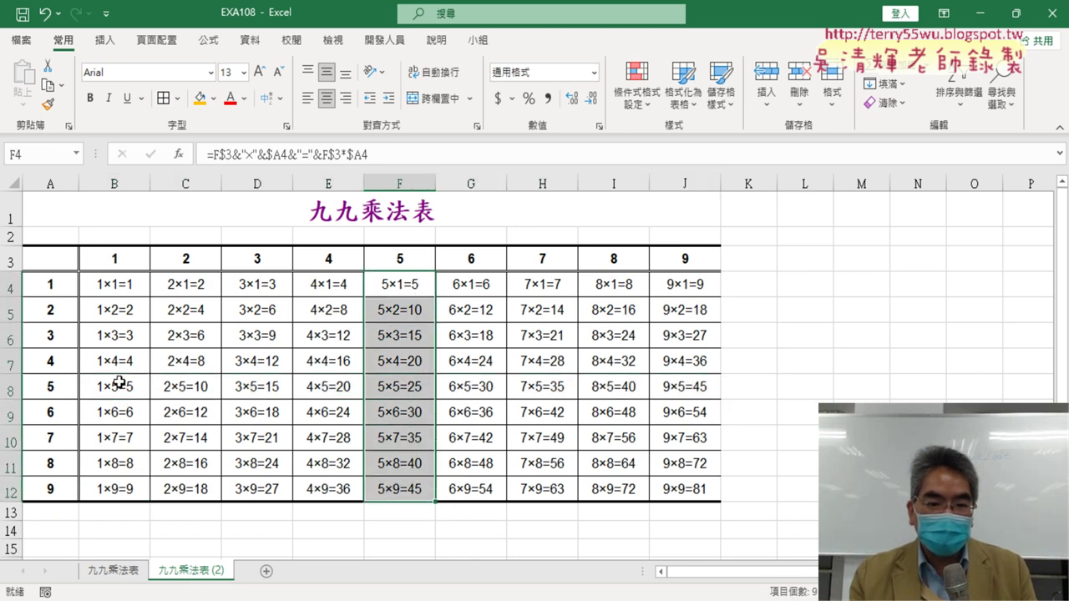
{"action": "left_click_drag", "start_coordinate": [119, 387], "coordinate": [680, 390]}
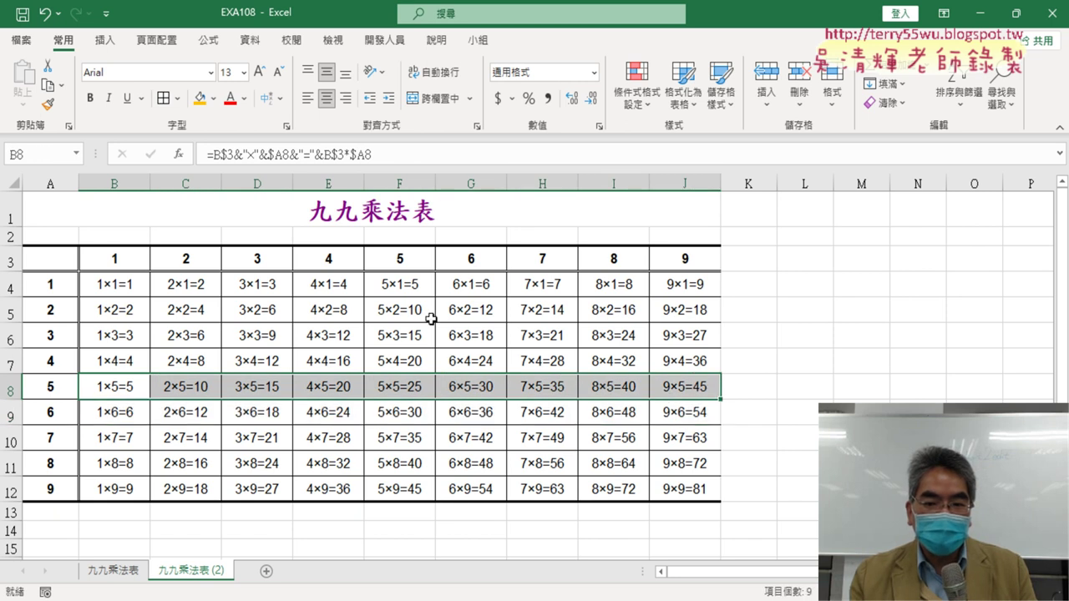
{"action": "left_click_drag", "start_coordinate": [406, 284], "coordinate": [399, 493]}
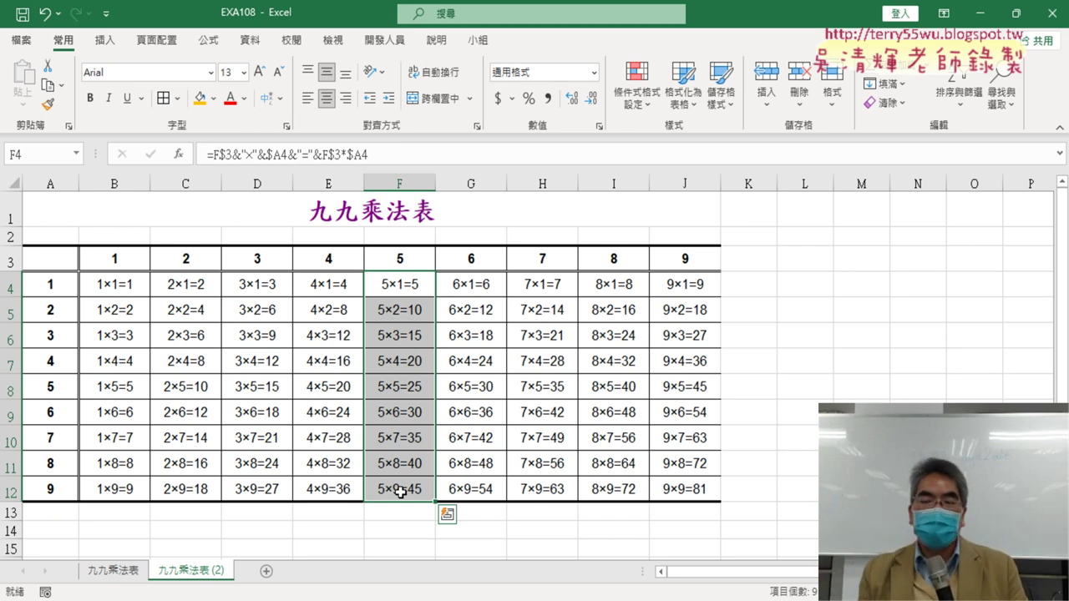
Copy the 九九乘法表 (2) sheet to create 九九乘法表 (3) and switch to it.
{"action": "left_click_drag", "start_coordinate": [220, 571], "coordinate": [280, 573]}
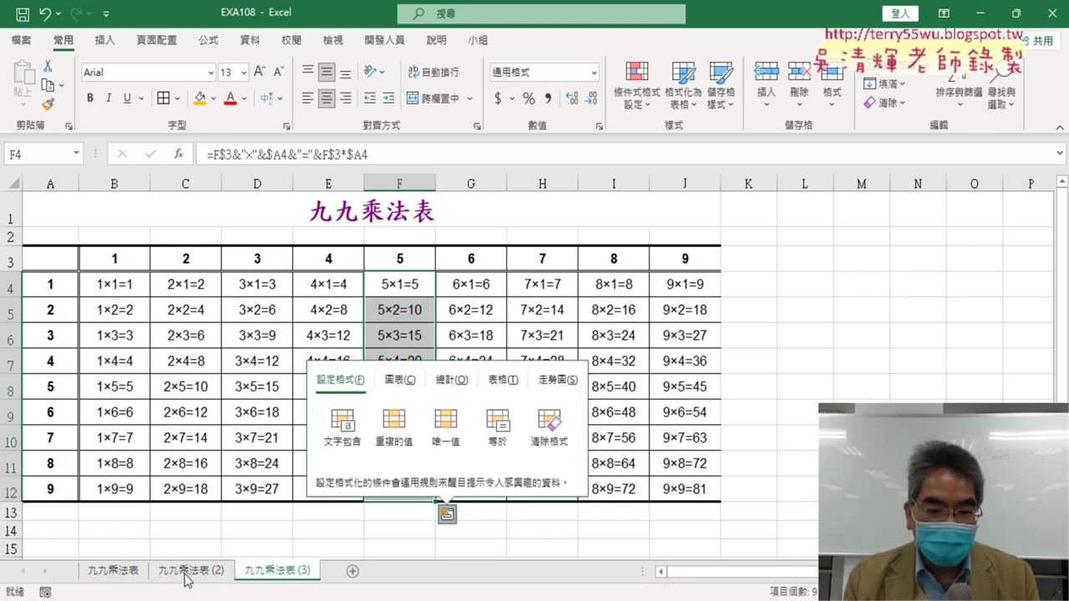
{"action": "left_click", "coordinate": [186, 575]}
{"action": "left_click", "coordinate": [272, 574]}
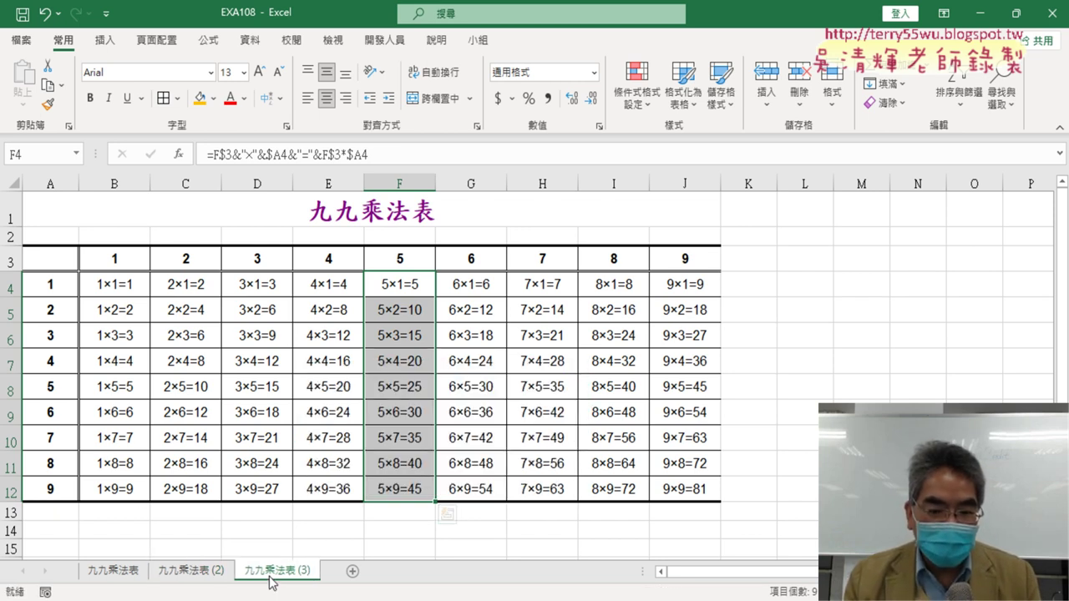